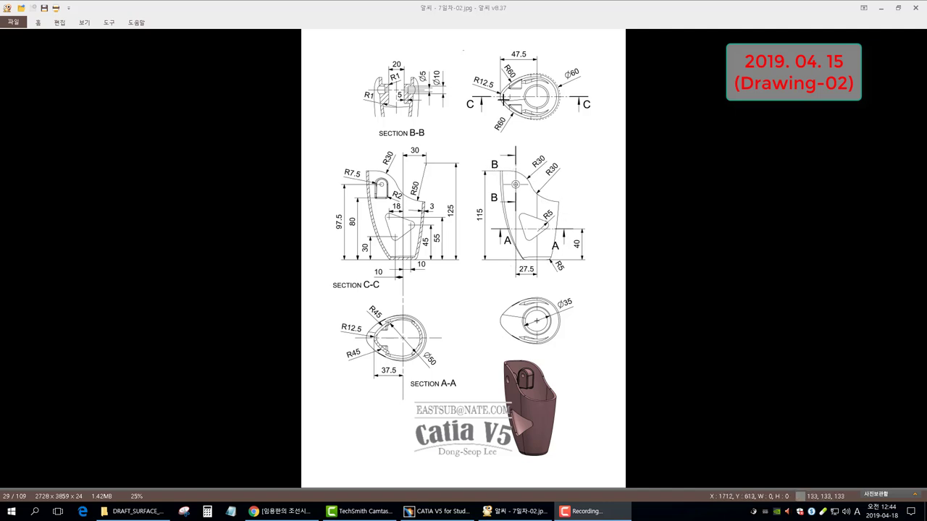
# Step: Switch to CATIA V5 and change to the workbench for wireframe and surface modelling
pyautogui.moveTo(512, 517)
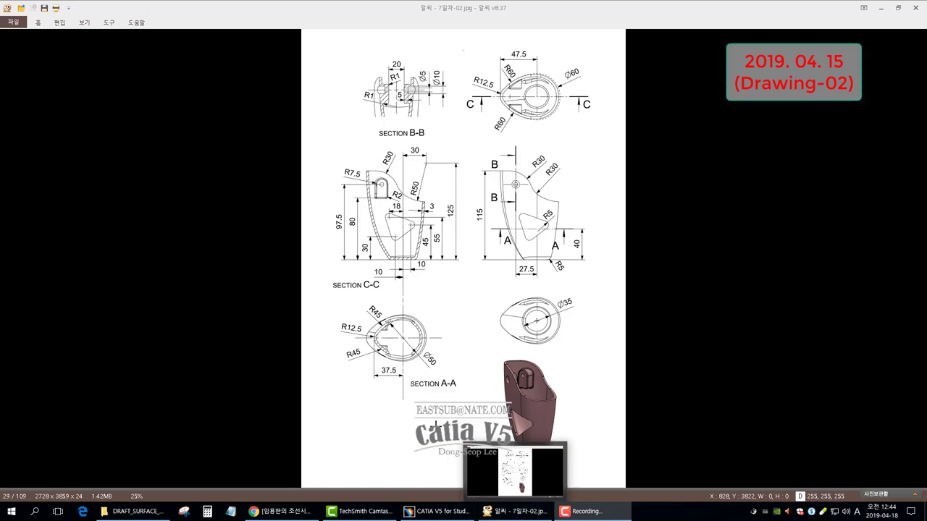
pyautogui.click(437, 511)
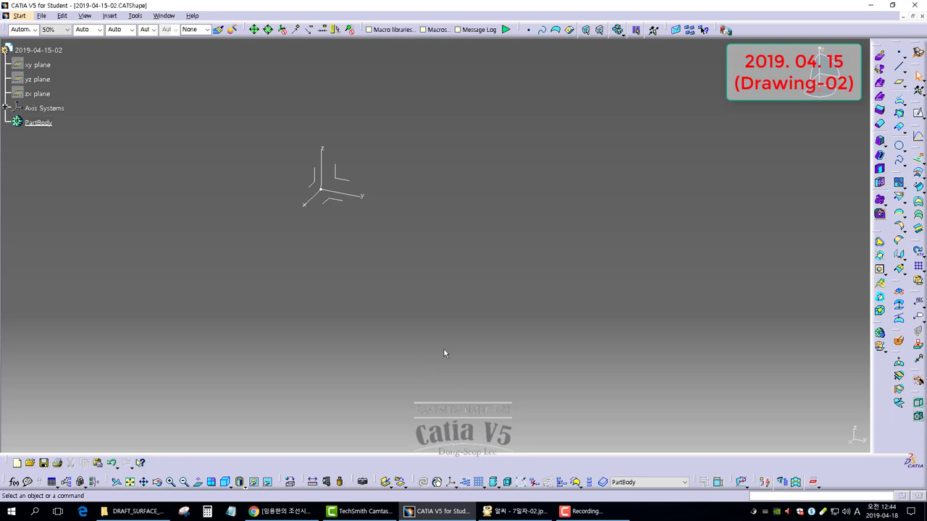
pyautogui.moveTo(403, 243); pyautogui.dragTo(489, 275, button='middle')
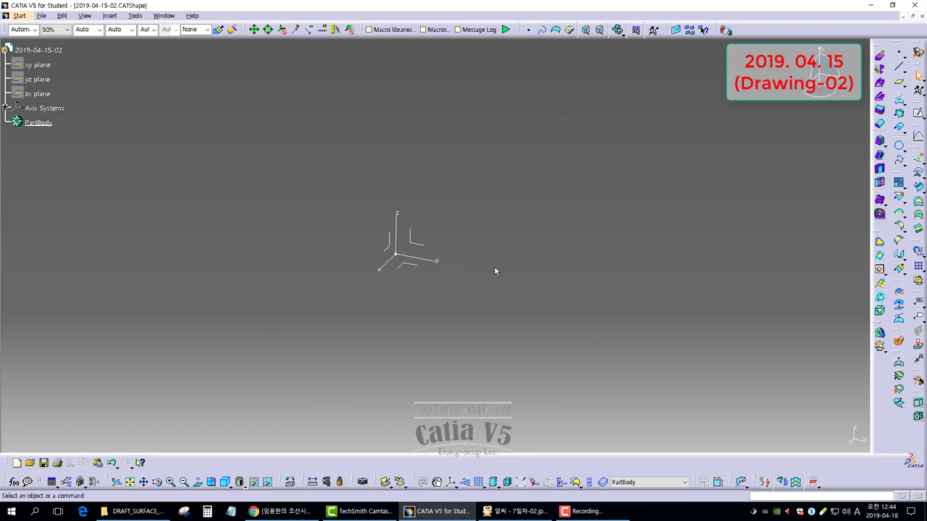
pyautogui.rightClick(919, 52)
pyautogui.click(918, 110)
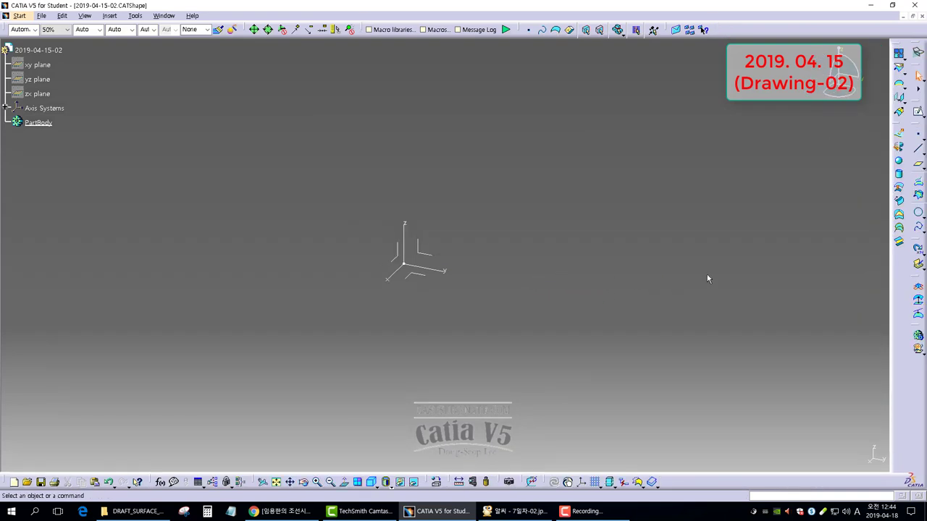
# Step: Create a full circle with a 35 mm diameter, centred on the origin and supported by the XY plane
pyautogui.click(918, 212)
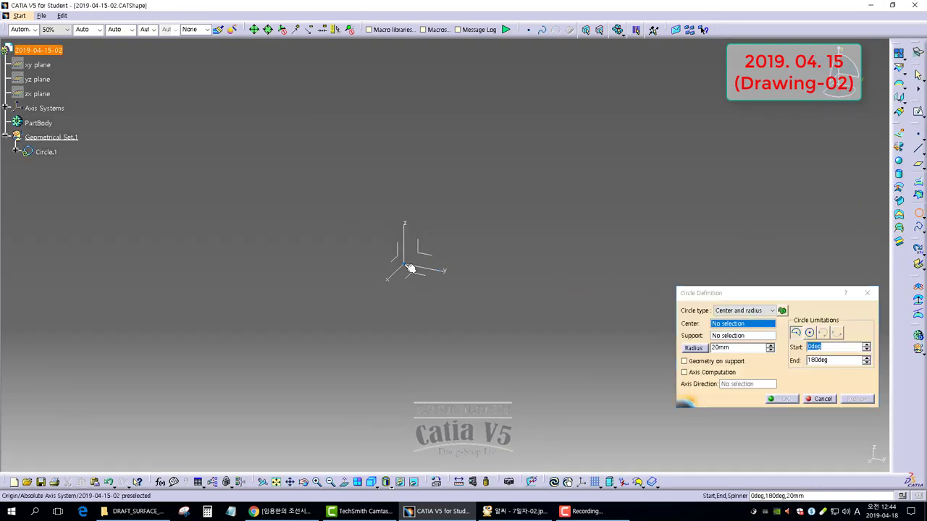
pyautogui.click(410, 269)
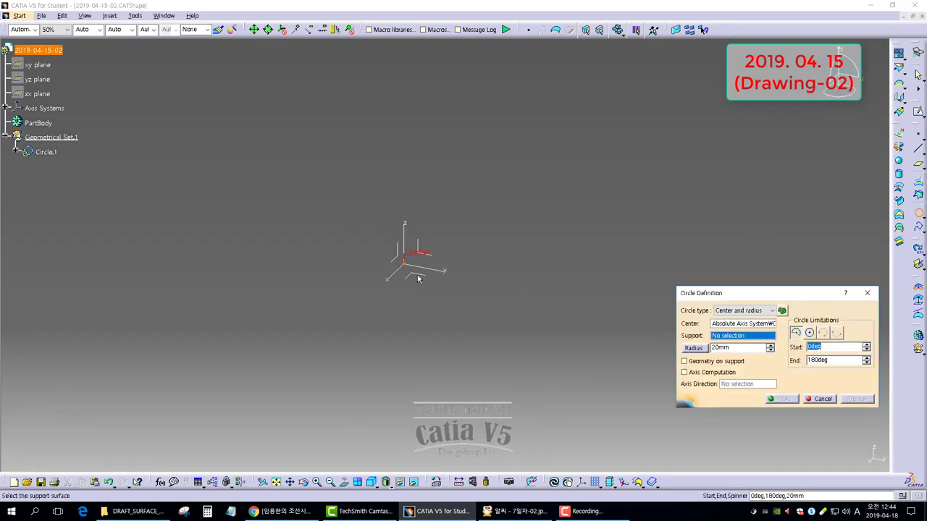
pyautogui.click(810, 332)
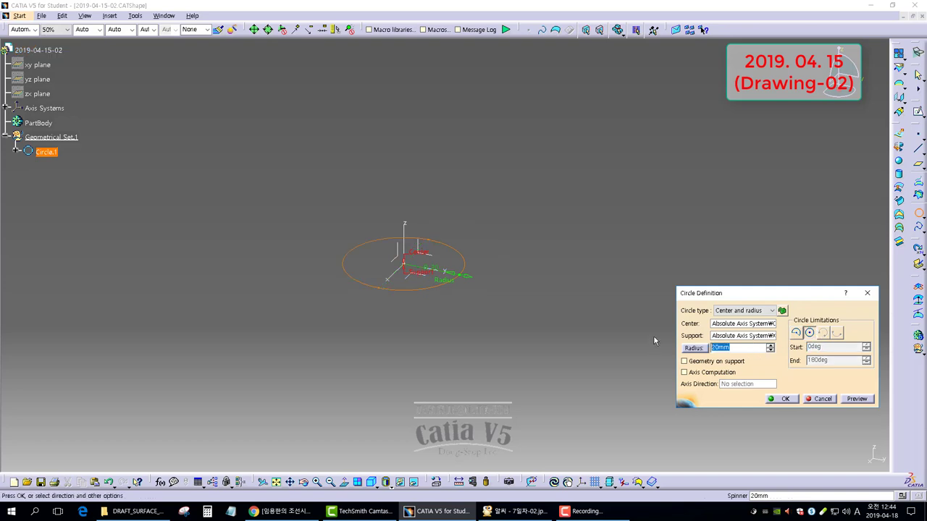
pyautogui.click(702, 349)
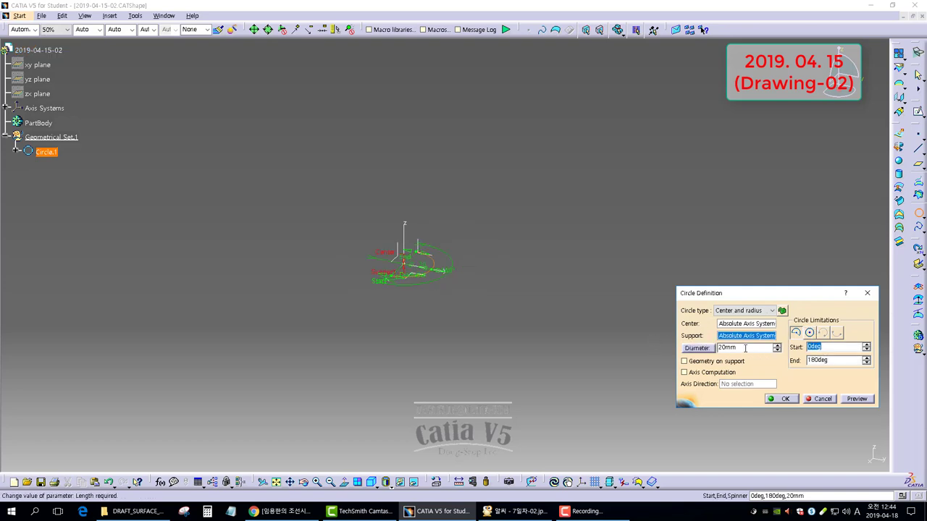
pyautogui.moveTo(746, 348); pyautogui.dragTo(667, 320)
pyautogui.press('Return')
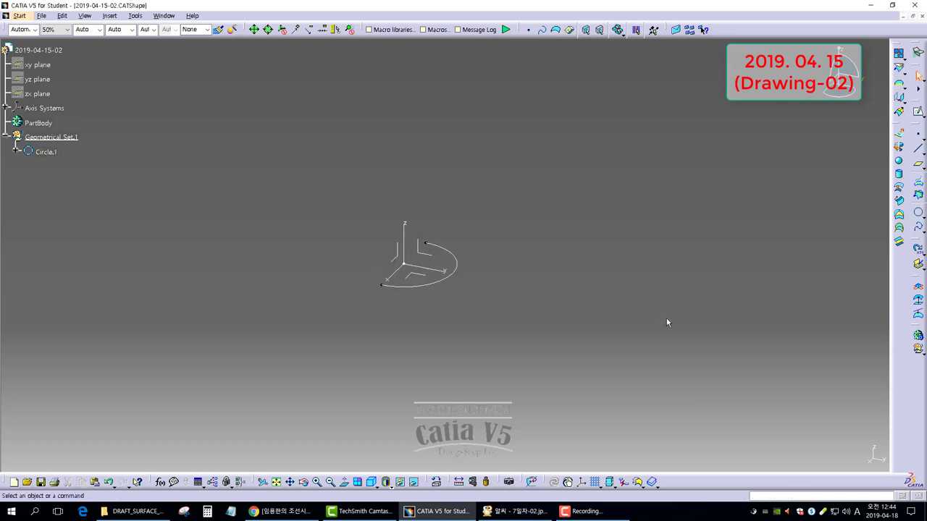
pyautogui.doubleClick(389, 276)
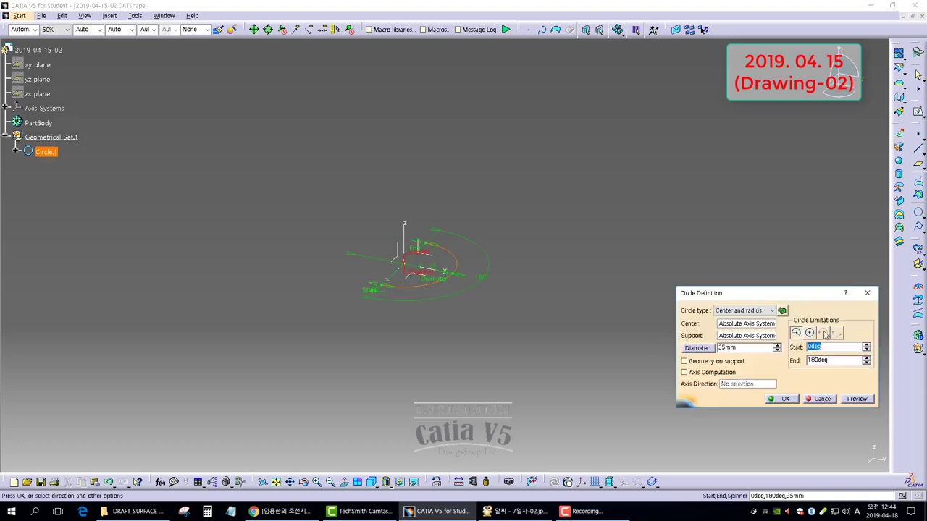
pyautogui.click(808, 333)
pyautogui.click(784, 399)
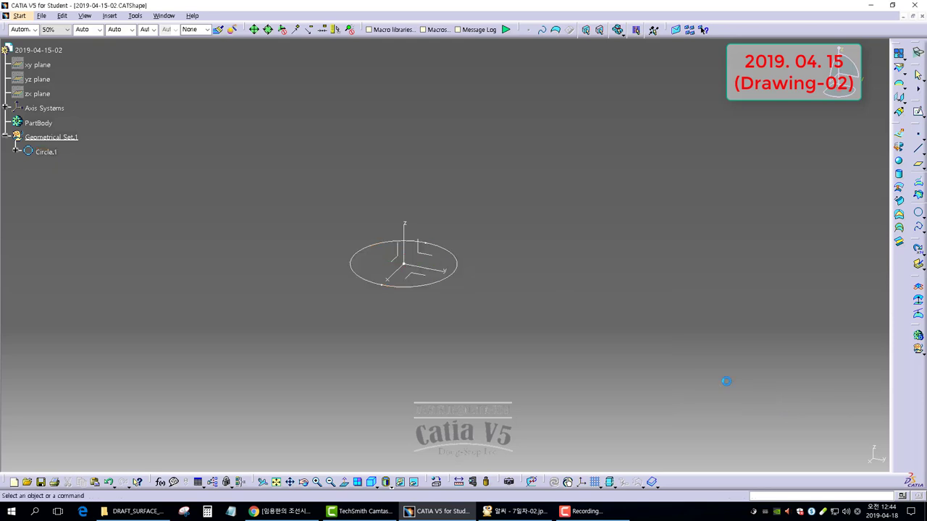
# Step: Create a reference plane offset 40 mm upward from the XY plane
pyautogui.moveTo(465, 212); pyautogui.dragTo(476, 248, button='middle')
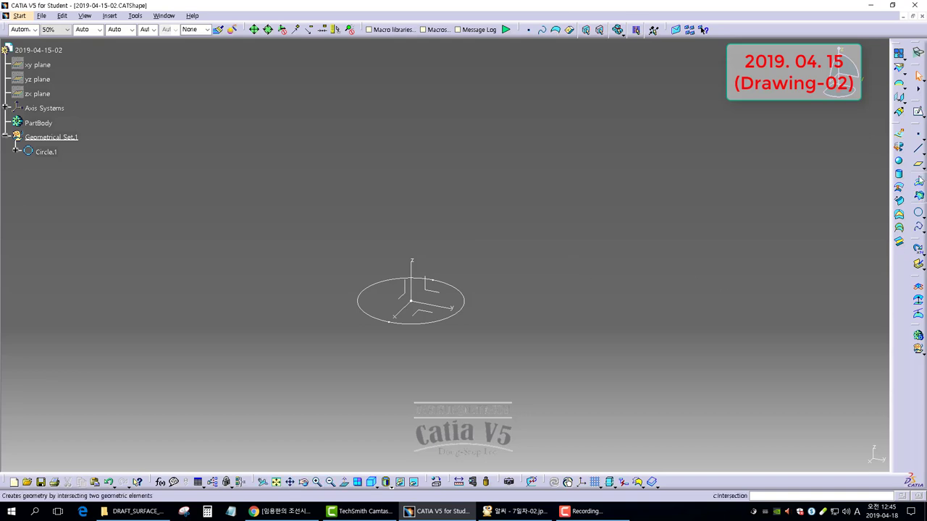
pyautogui.click(918, 166)
pyautogui.click(426, 312)
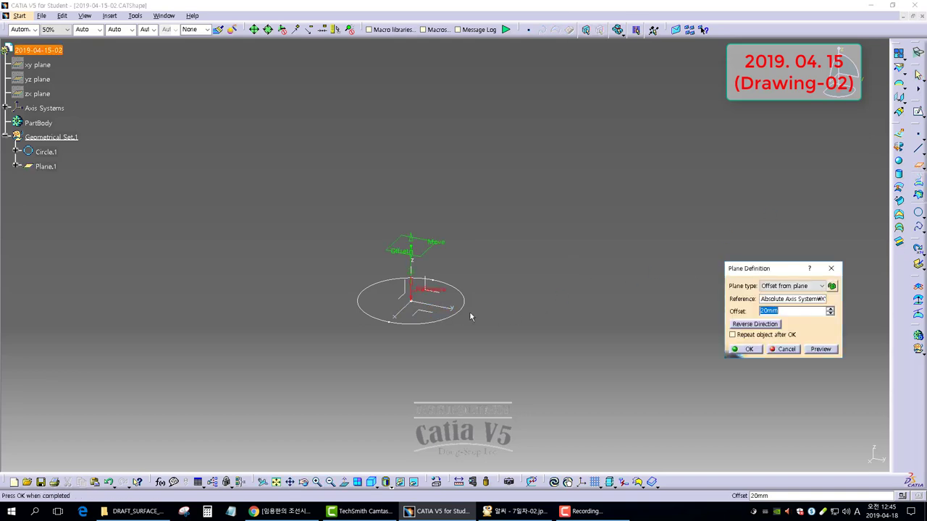
pyautogui.press('Return')
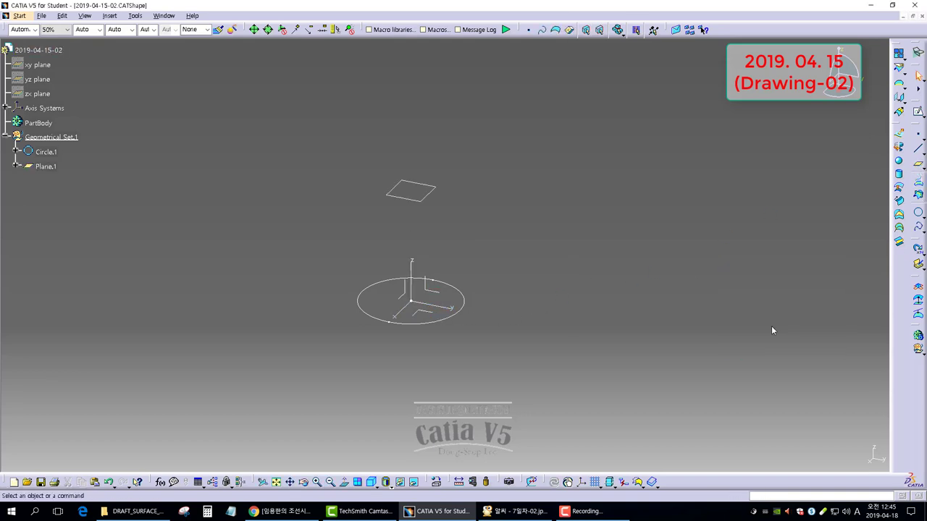
# Step: Create a full circle with a 50 mm diameter on the offset plane, centred on the origin with geometry on support
pyautogui.moveTo(414, 286); pyautogui.dragTo(434, 329, button='middle')
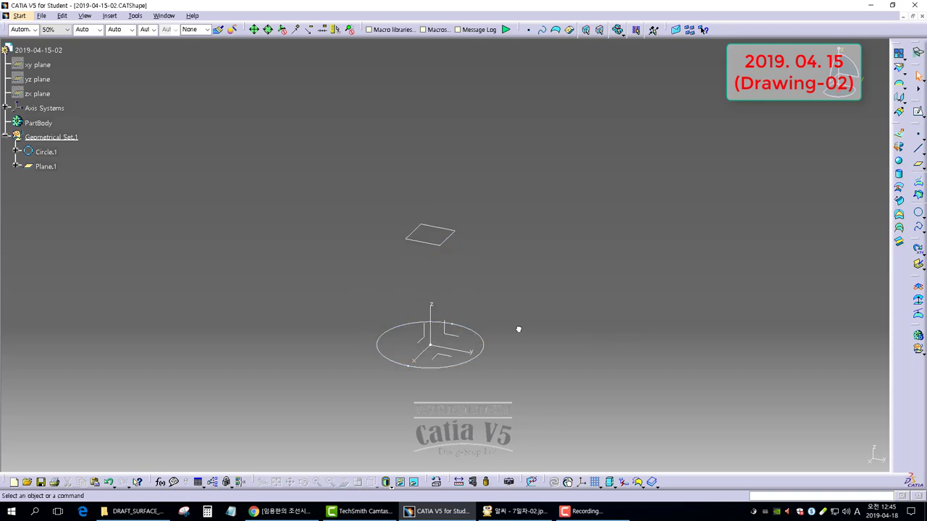
pyautogui.click(918, 212)
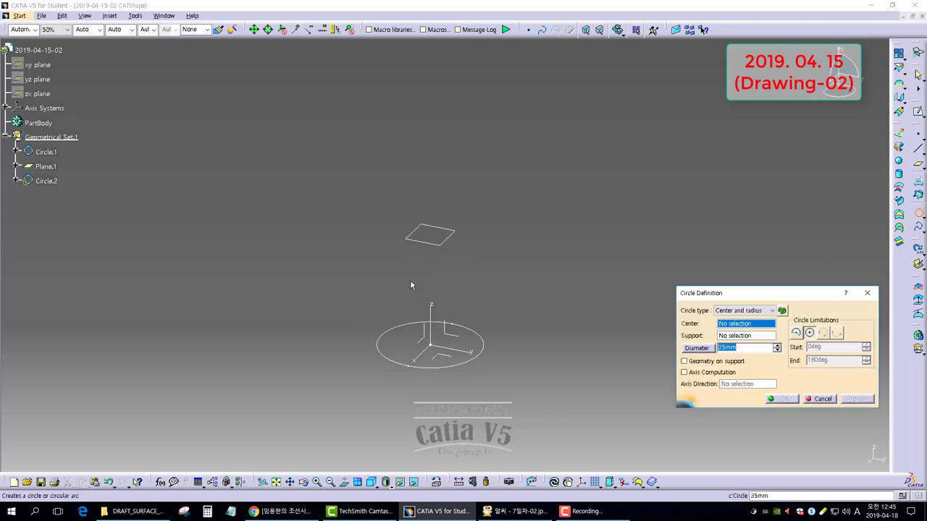
pyautogui.click(432, 346)
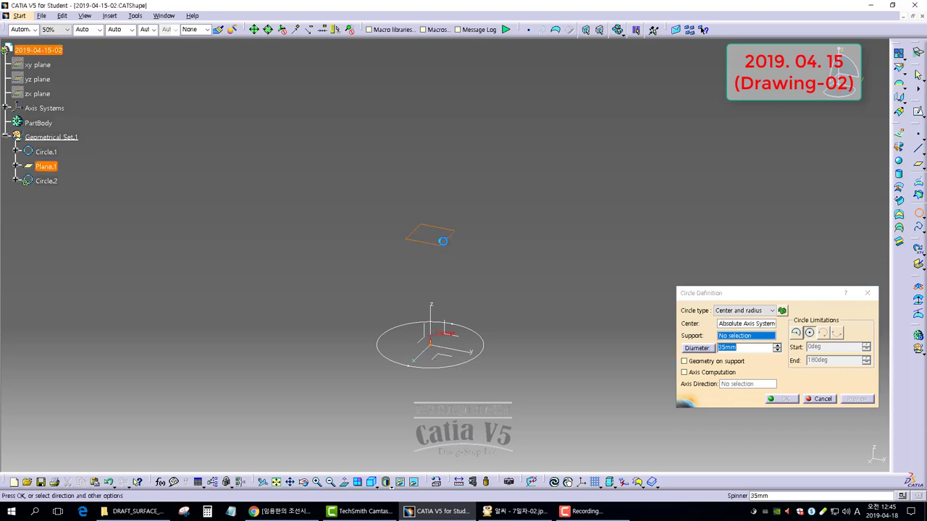
pyautogui.click(440, 240)
pyautogui.click(709, 364)
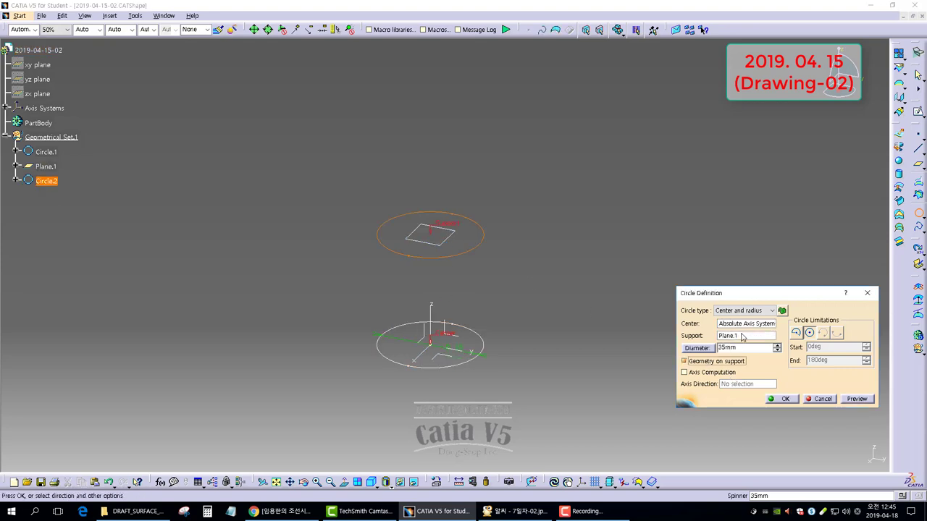
pyautogui.moveTo(739, 348); pyautogui.dragTo(651, 306)
pyautogui.write('50')
pyautogui.press('Return')
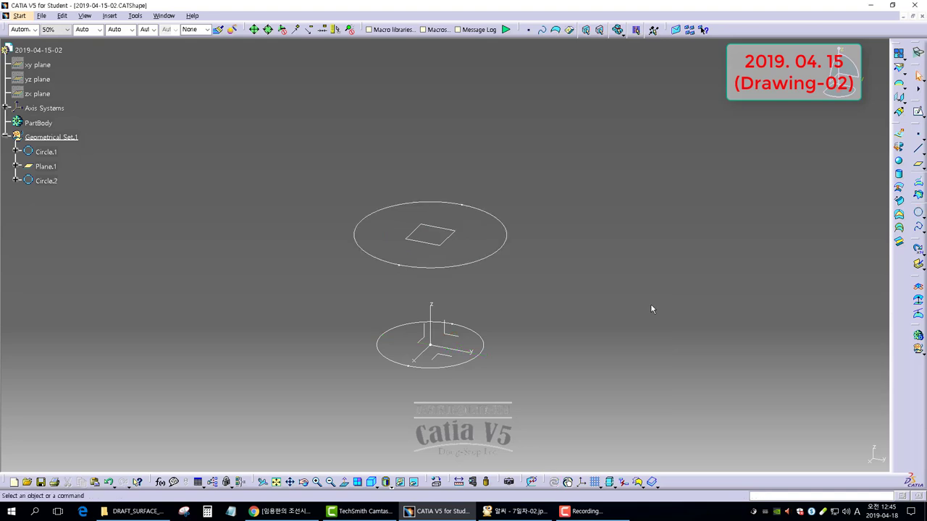
# Step: Delete the 50 mm circle from the offset plane
pyautogui.moveTo(388, 272); pyautogui.dragTo(414, 286, button='middle')
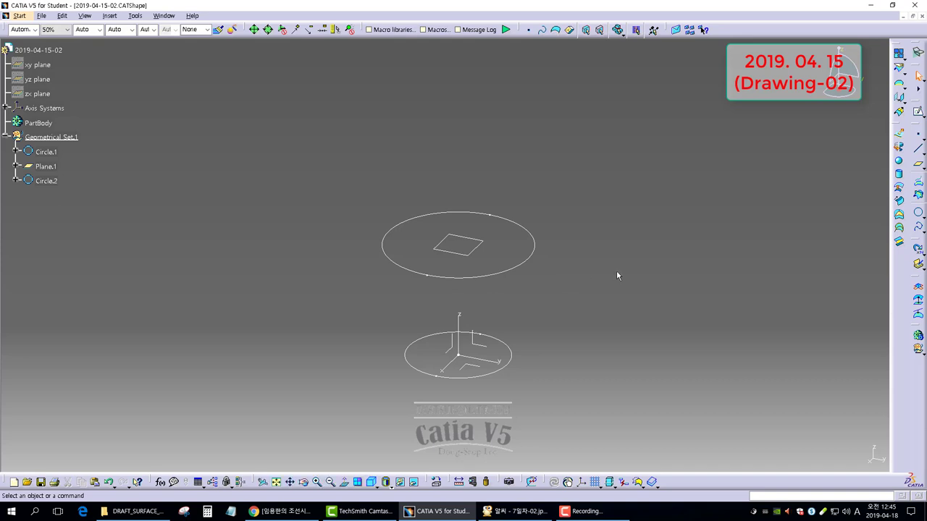
pyautogui.click(526, 268)
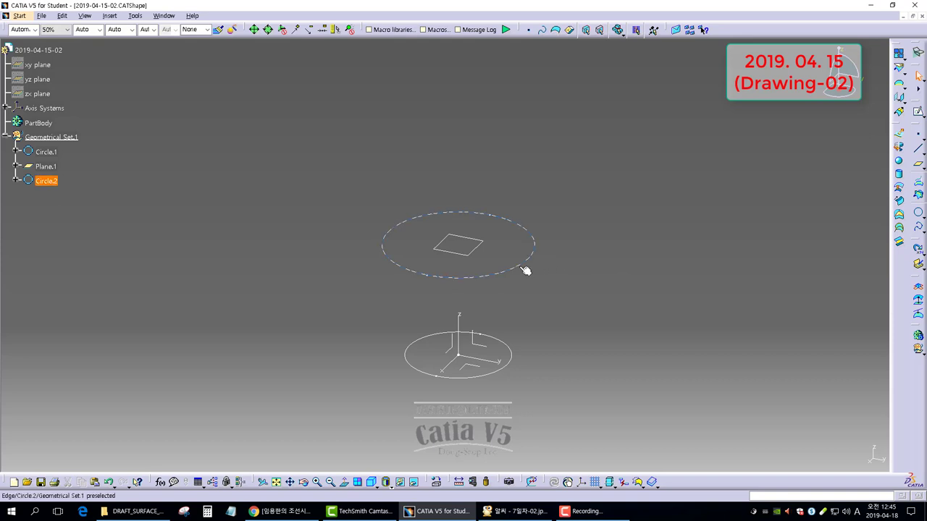
pyautogui.rightClick(524, 267)
pyautogui.click(556, 400)
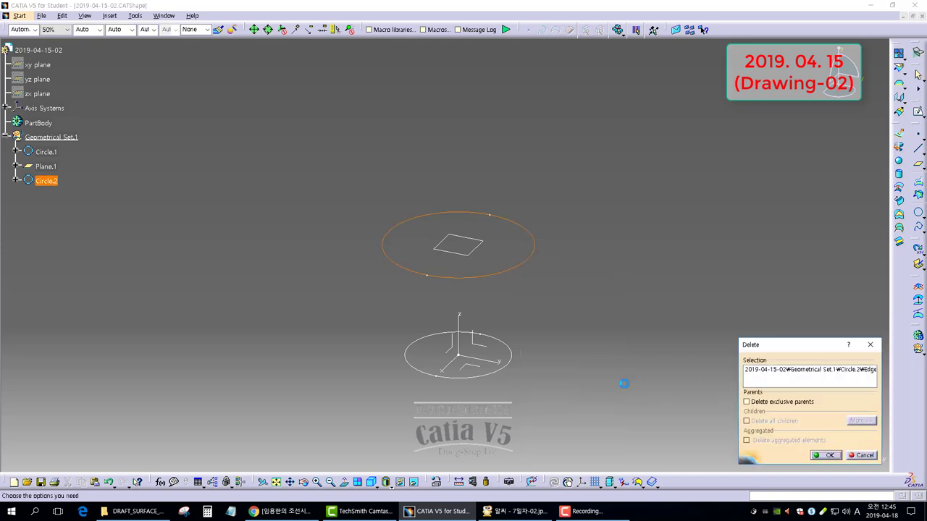
pyautogui.click(825, 456)
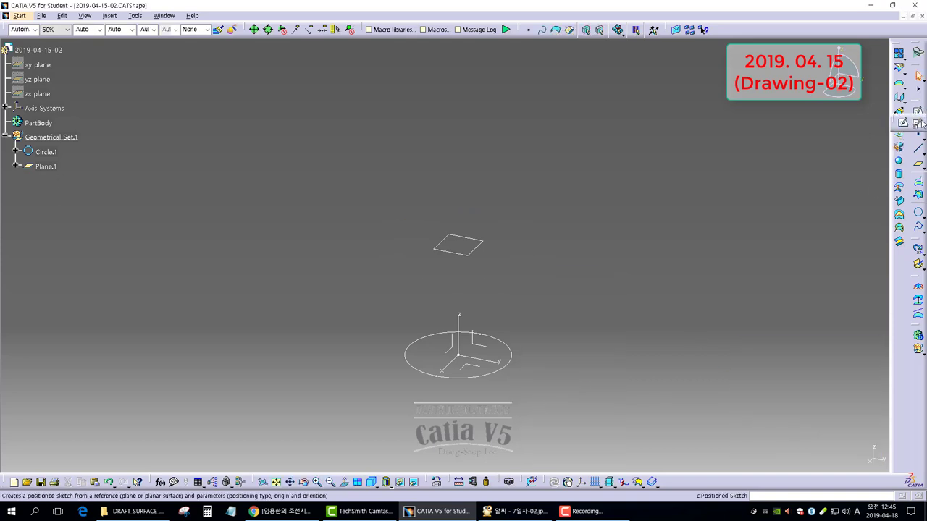
# Step: Start a positioned sketch on the offset plane with the V direction reversed
pyautogui.click(920, 123)
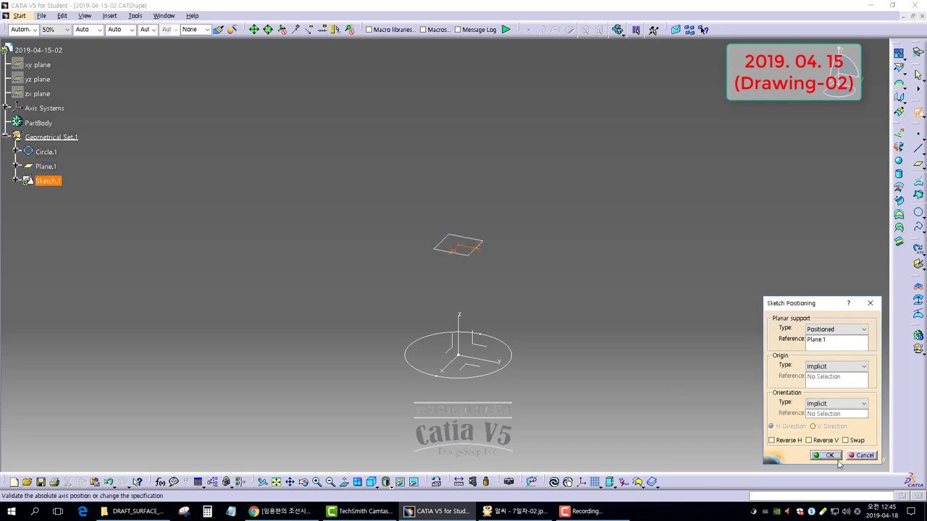
pyautogui.click(815, 441)
pyautogui.click(821, 457)
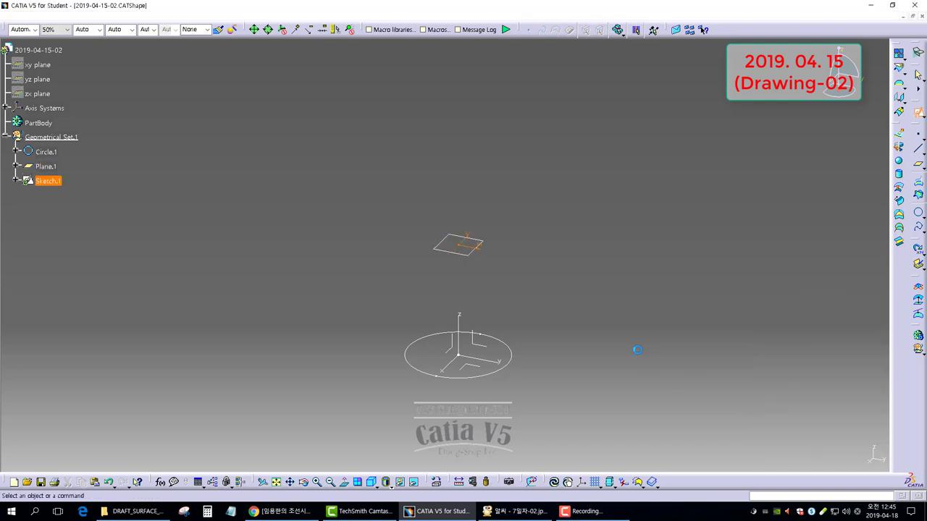
# Step: Sketch a circle centred on the sketch origin and constrain its diameter to 50 mm
pyautogui.click(917, 255)
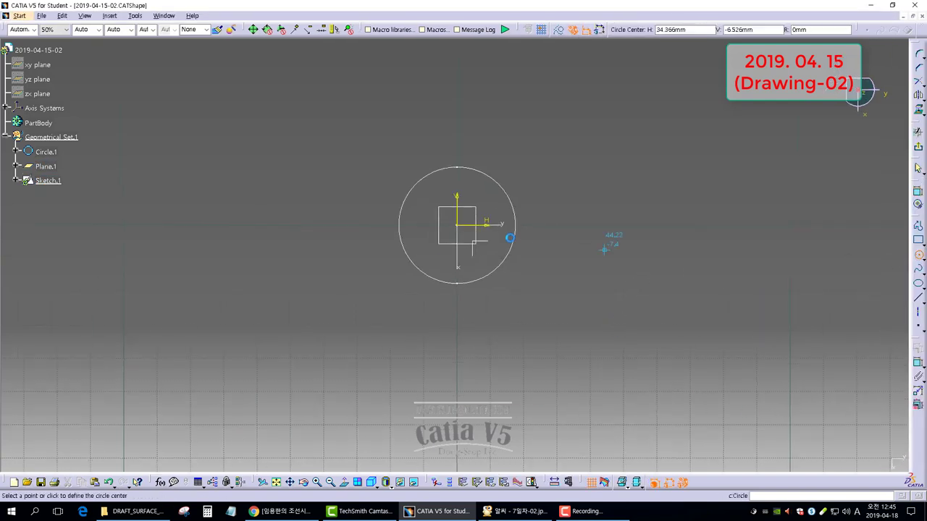
pyautogui.click(456, 224)
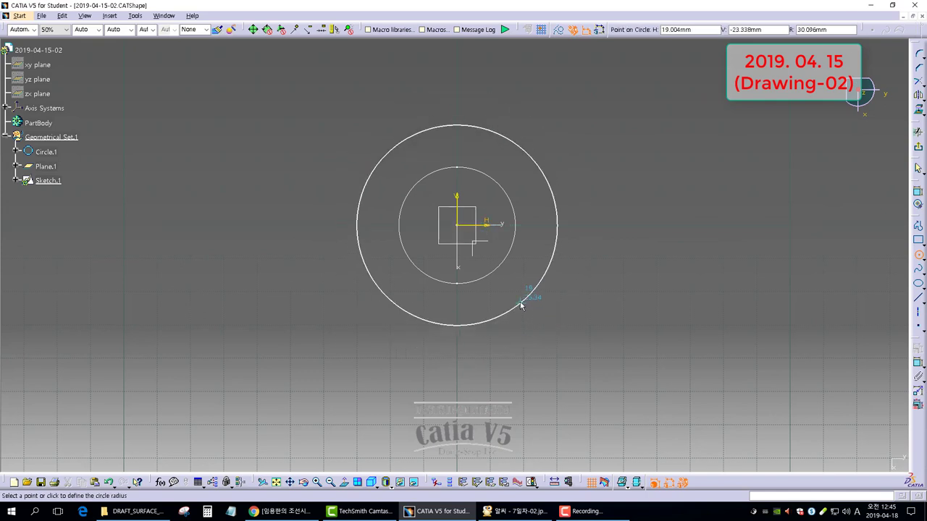
pyautogui.click(518, 304)
pyautogui.click(918, 192)
pyautogui.click(615, 227)
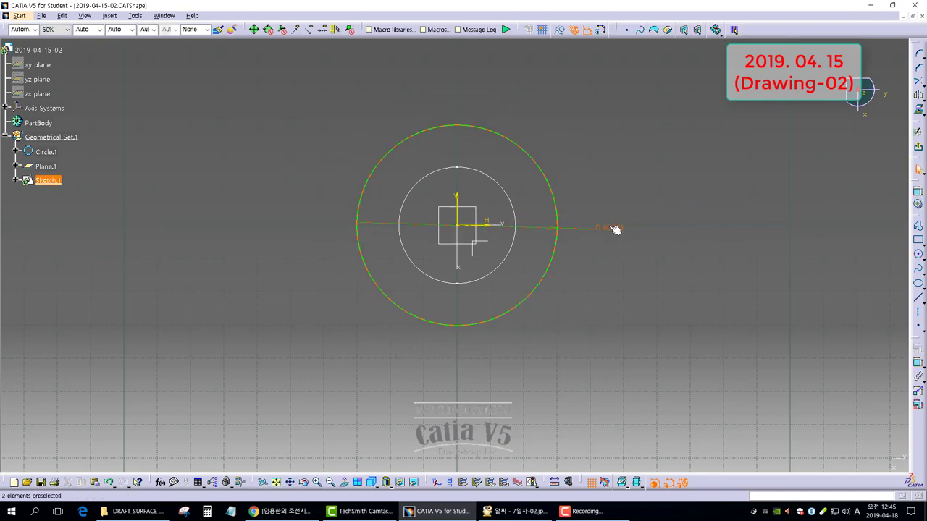
pyautogui.doubleClick(608, 227)
pyautogui.write('50')
pyautogui.press('Return')
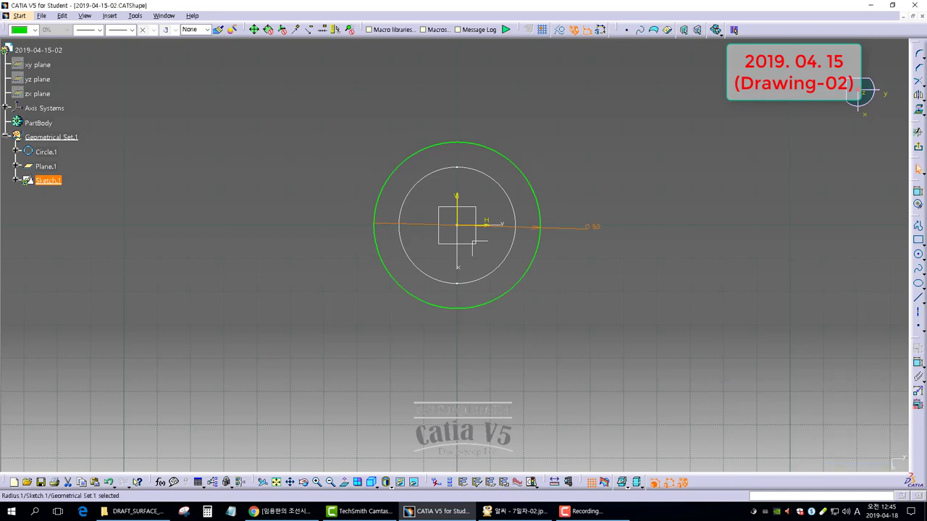
# Step: Sketch a circle with a radius of about 9 mm, centred on the horizontal axis to the left of the 50 mm circle
pyautogui.moveTo(568, 231); pyautogui.dragTo(645, 244, button='middle')
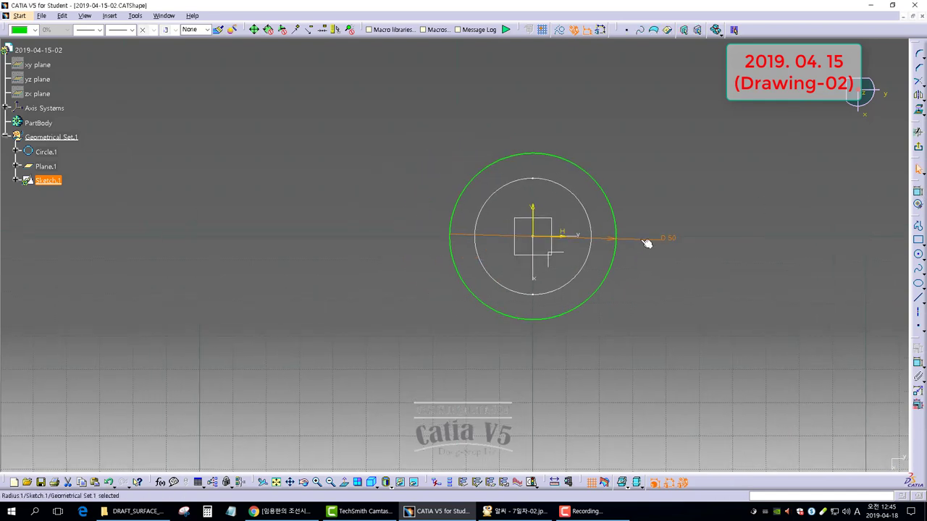
pyautogui.click(918, 256)
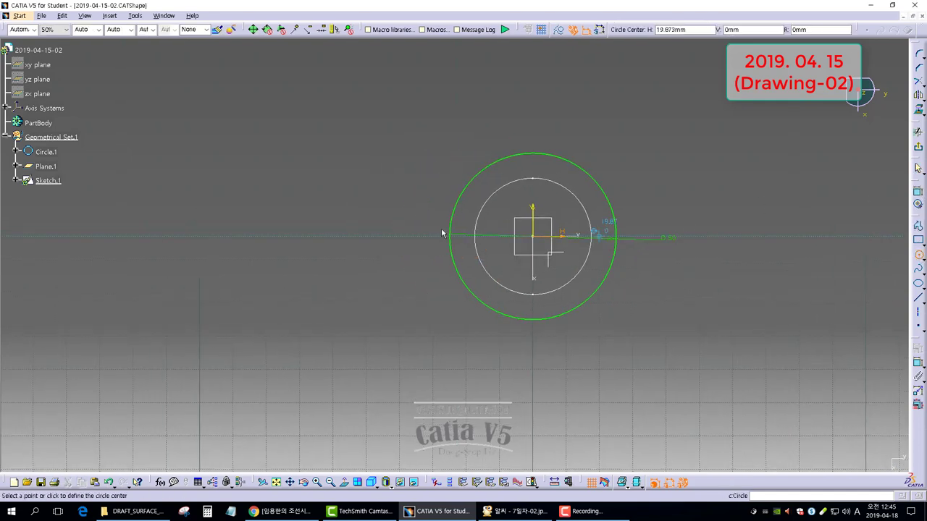
pyautogui.click(370, 237)
pyautogui.click(388, 265)
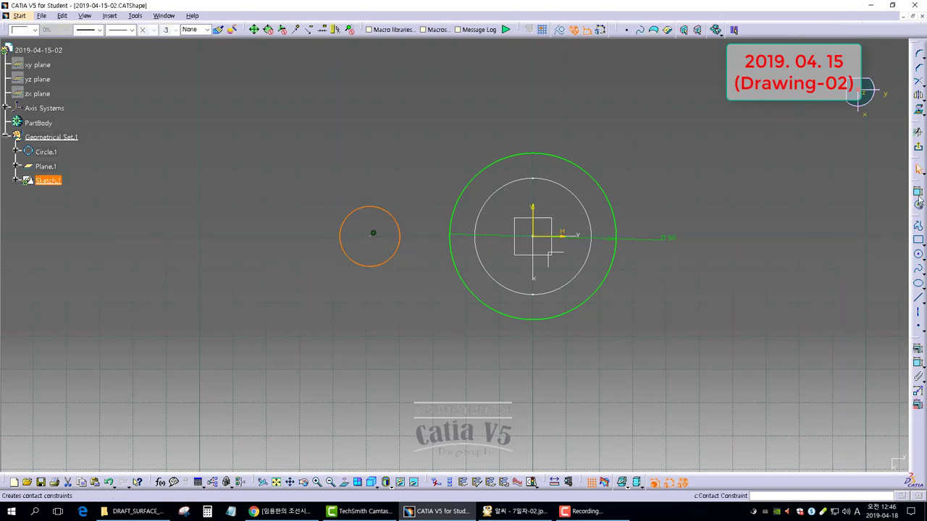
# Step: Add a radius constraint to the smaller circle and set it to 12.5 mm
pyautogui.click(918, 191)
pyautogui.rightClick(332, 201)
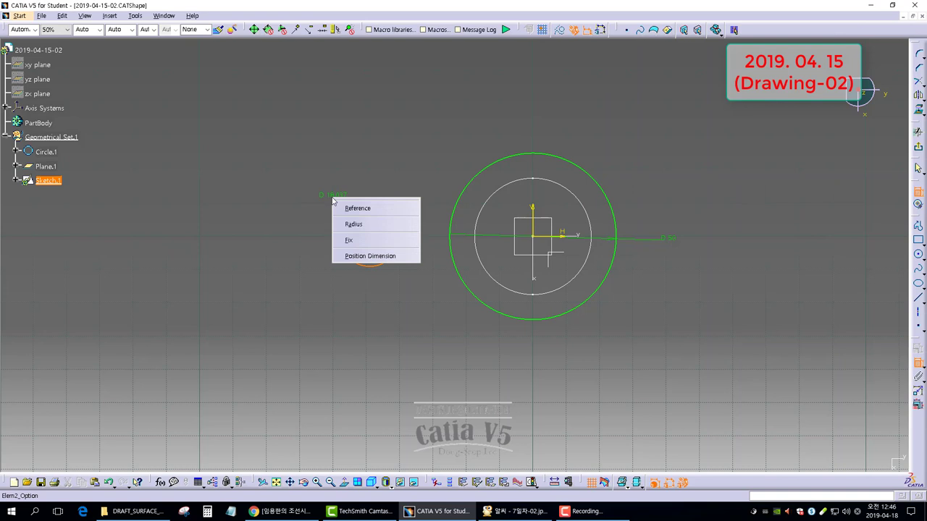
pyautogui.click(353, 224)
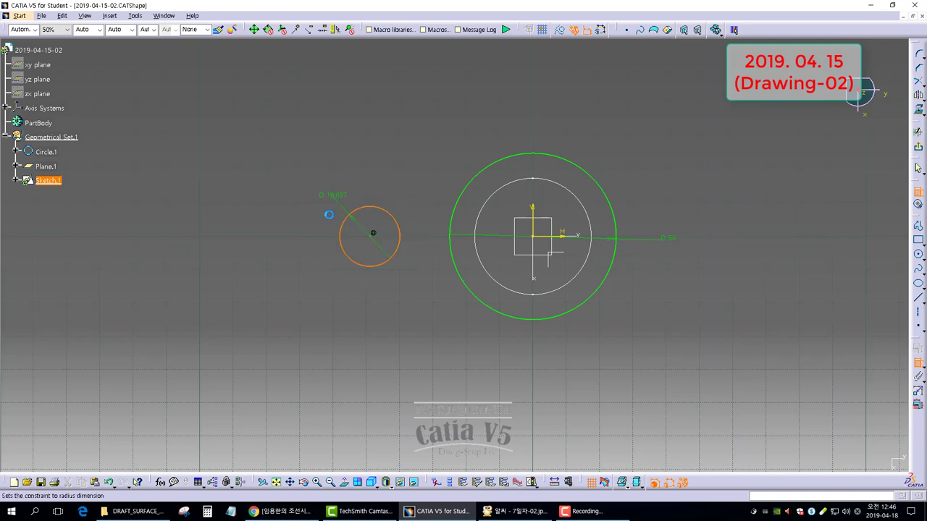
pyautogui.click(320, 200)
pyautogui.doubleClick(318, 200)
pyautogui.write('12.5')
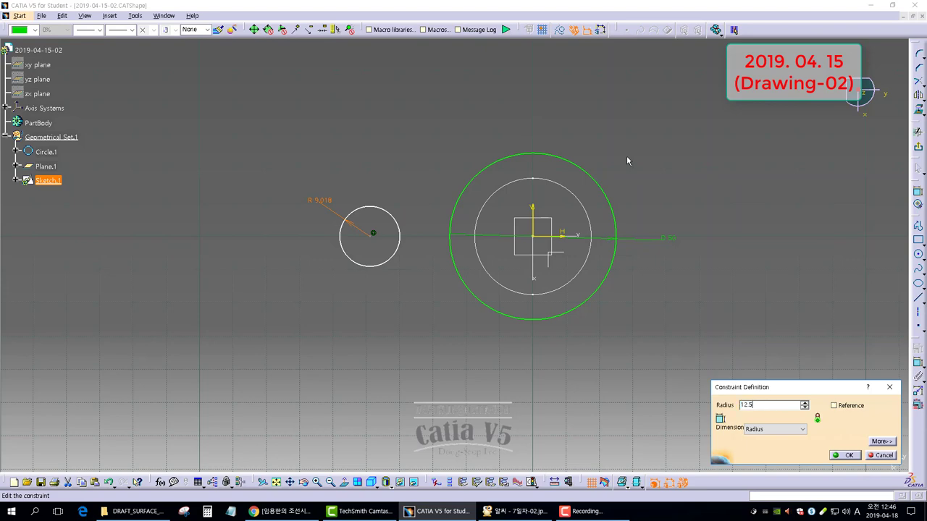
pyautogui.press('Return')
pyautogui.click(740, 176)
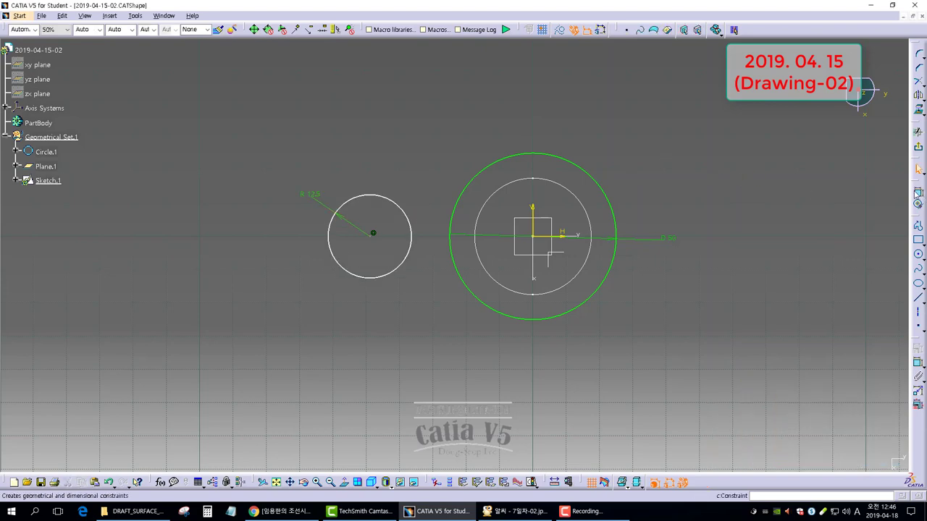
# Step: Dimension the distance from the vertical axis to the small circle's outer edge and set it to 37.5 mm
pyautogui.click(918, 192)
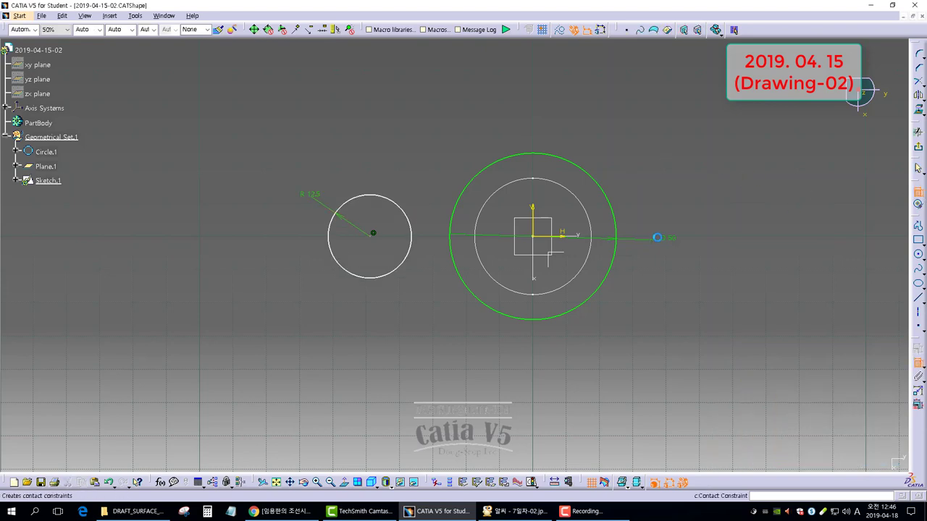
pyautogui.click(344, 482)
pyautogui.click(344, 482)
pyautogui.click(344, 482)
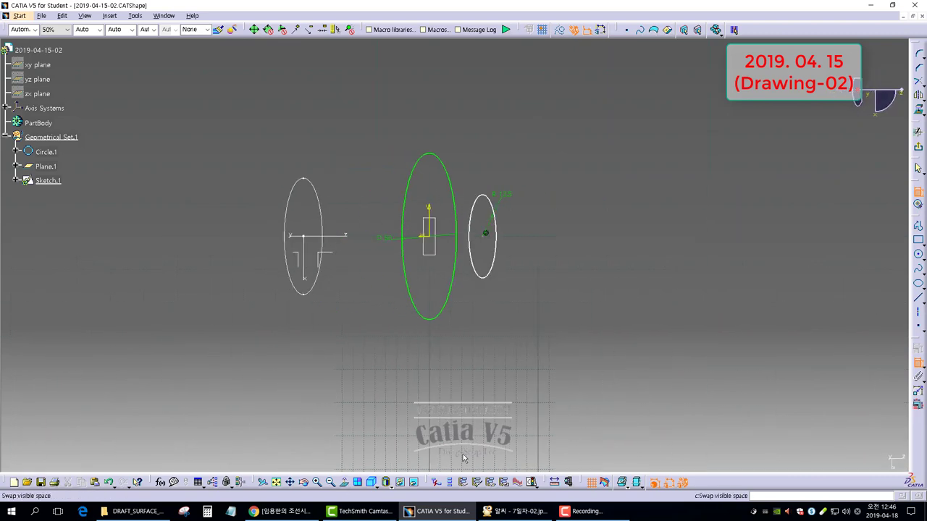
pyautogui.click(85, 15)
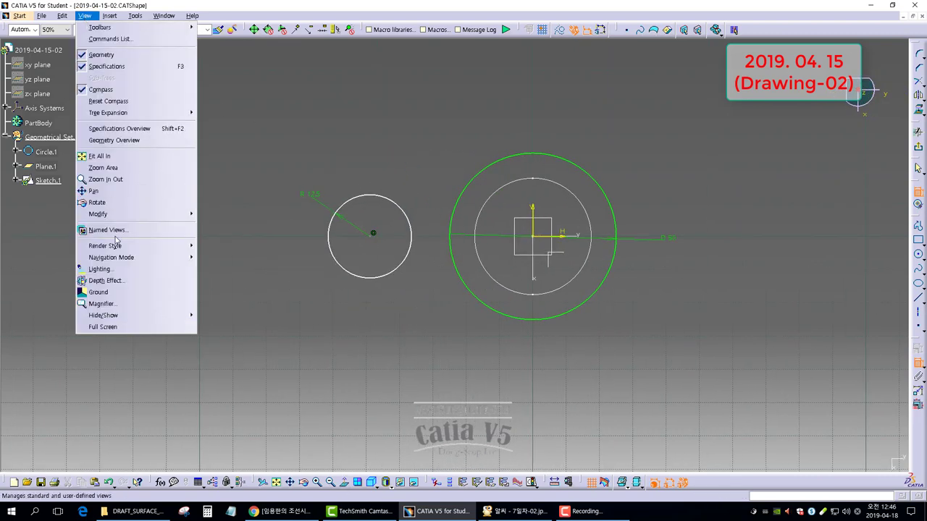
pyautogui.moveTo(148, 250)
pyautogui.click(230, 359)
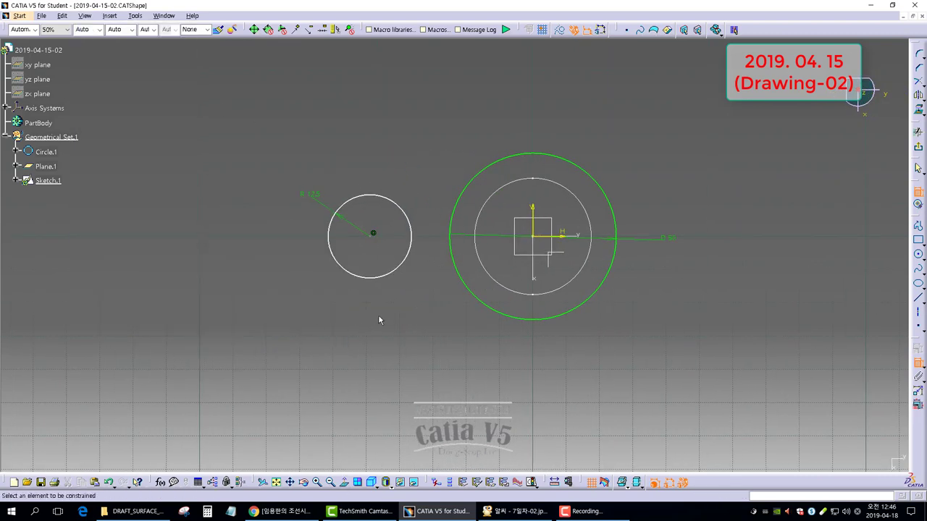
pyautogui.click(372, 235)
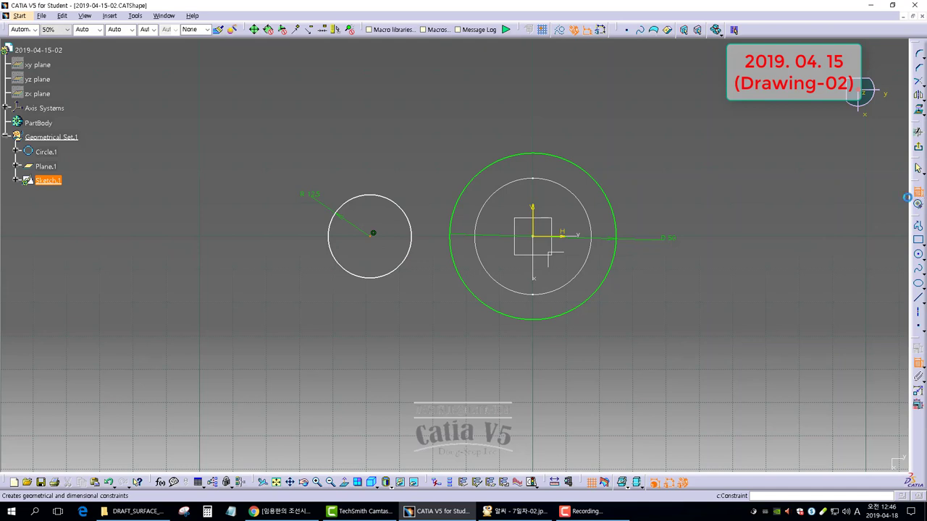
pyautogui.click(536, 233)
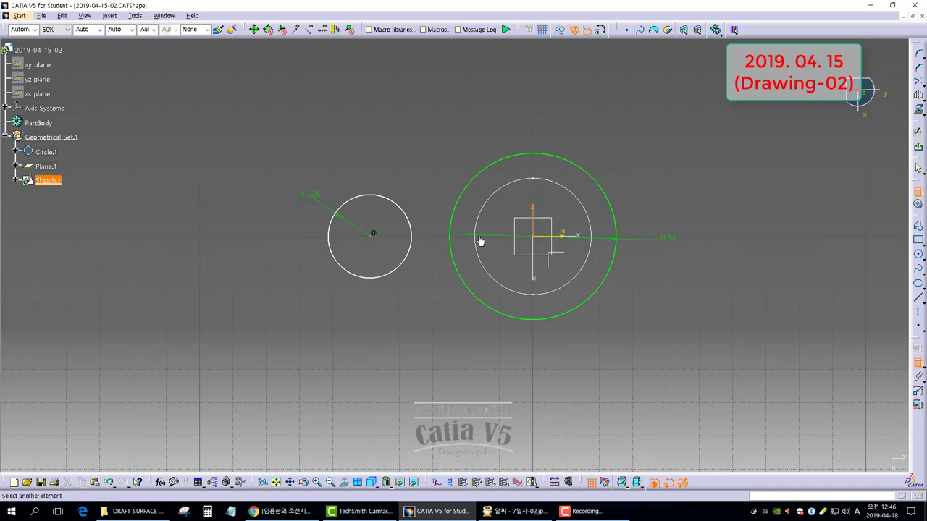
pyautogui.click(332, 233)
pyautogui.doubleClick(443, 360)
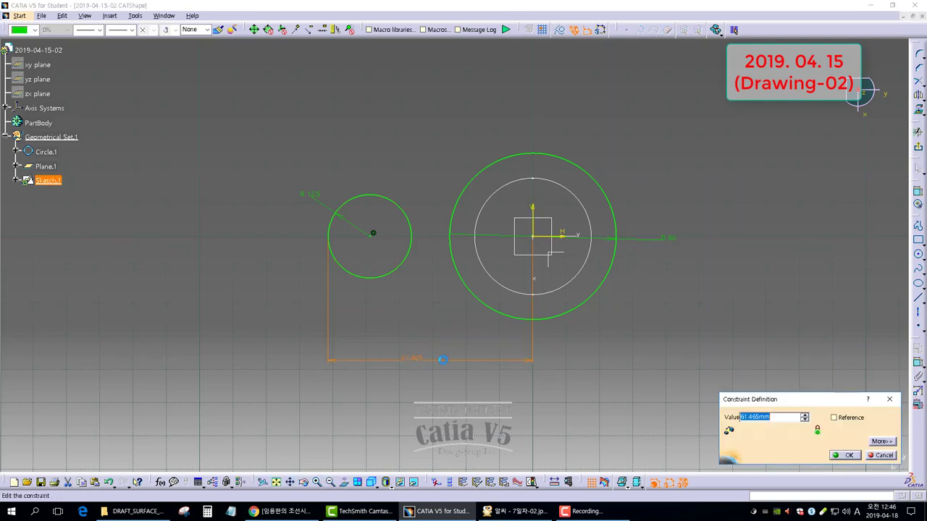
pyautogui.write('37')
pyautogui.press('Return')
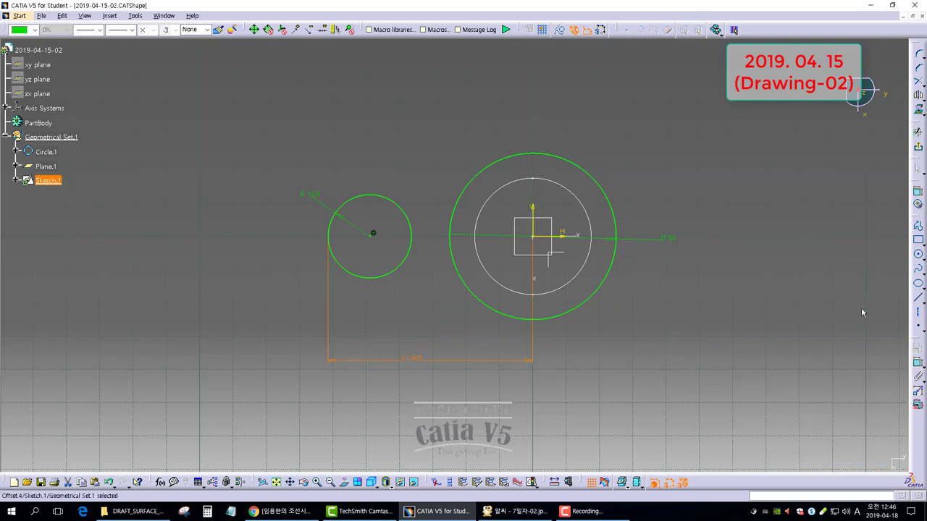
pyautogui.click(779, 218)
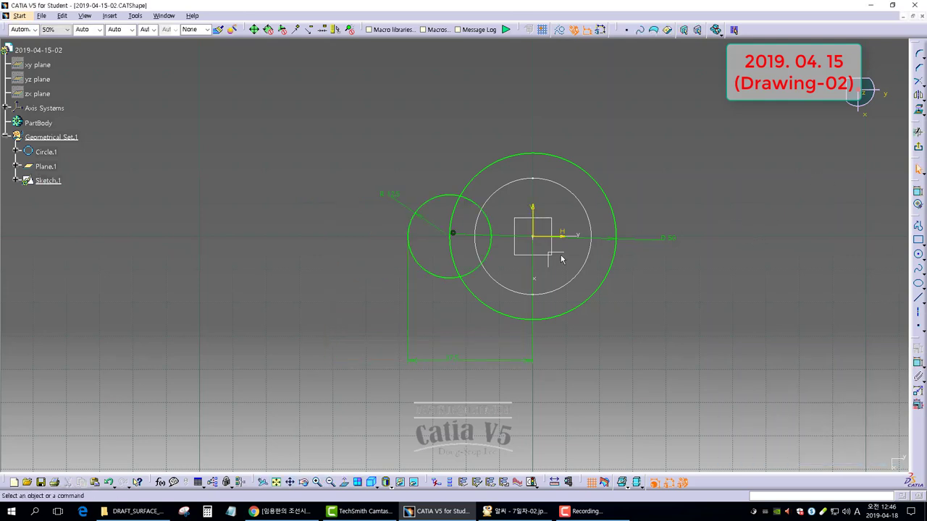
# Step: Sketch a three-point arc with a radius of about 86 mm, bridging over the upper side of both circles
pyautogui.moveTo(523, 281)
pyautogui.mouseDown(button='middle')
pyautogui.moveTo(555, 288)
pyautogui.moveTo(571, 266)
pyautogui.moveTo(540, 278)
pyautogui.mouseUp(button='middle')
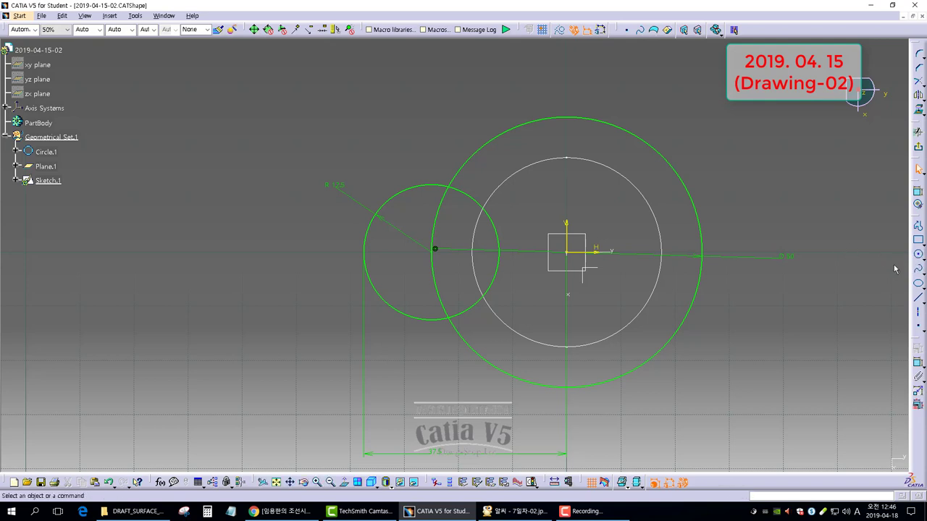
pyautogui.click(920, 258)
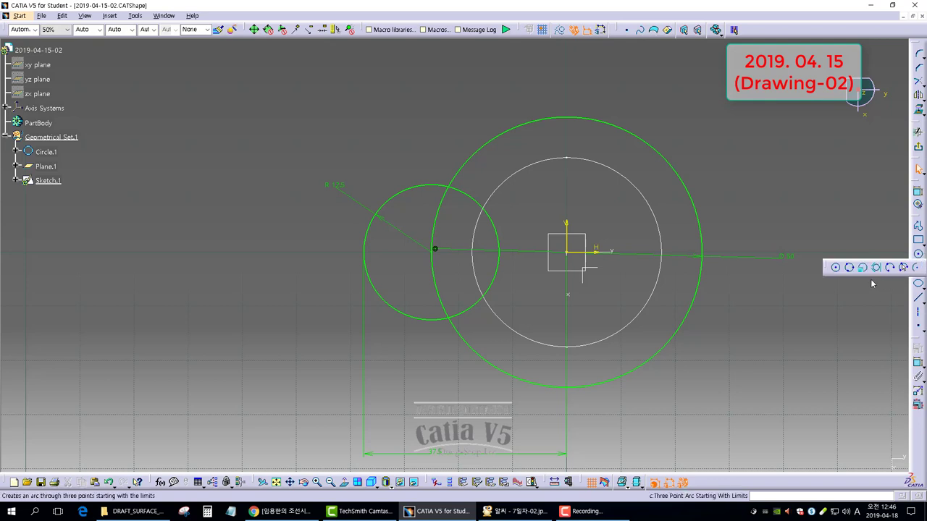
pyautogui.click(889, 267)
pyautogui.click(314, 265)
pyautogui.click(428, 167)
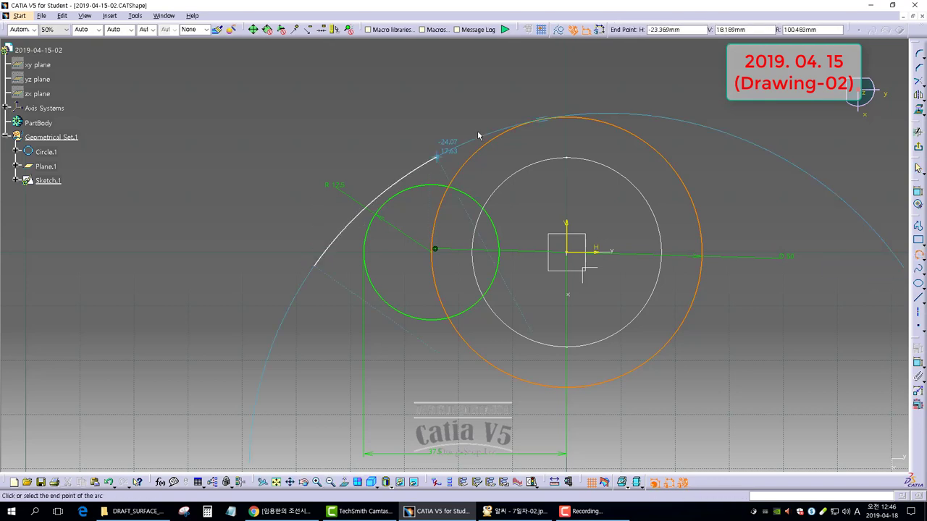
pyautogui.click(656, 88)
pyautogui.click(719, 134)
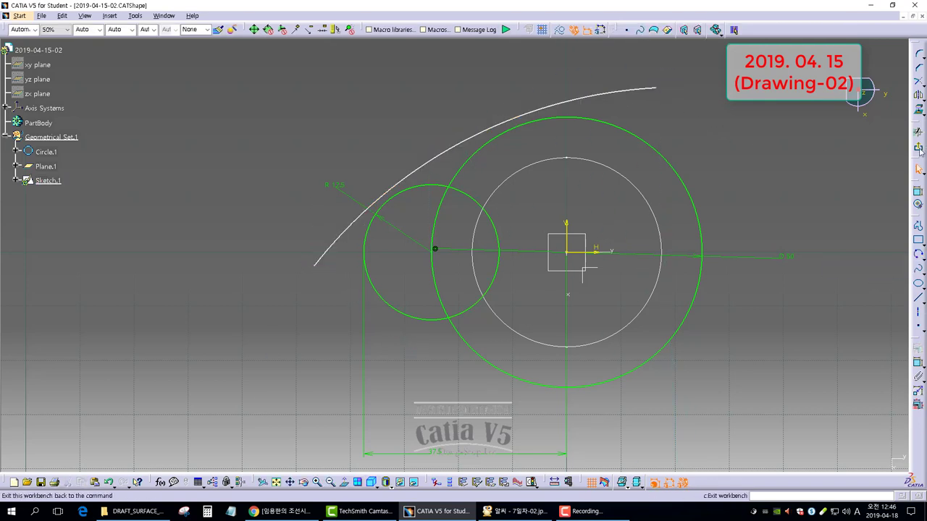
# Step: Add a radius constraint to the bridging arc and set it to 45 mm
pyautogui.click(918, 191)
pyautogui.click(440, 154)
pyautogui.click(412, 138)
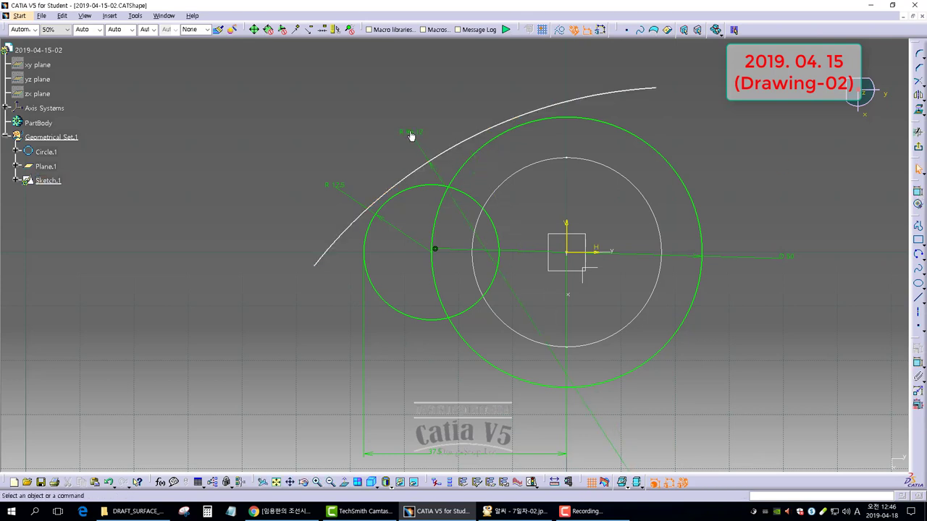
pyautogui.doubleClick(410, 131)
pyautogui.write('45')
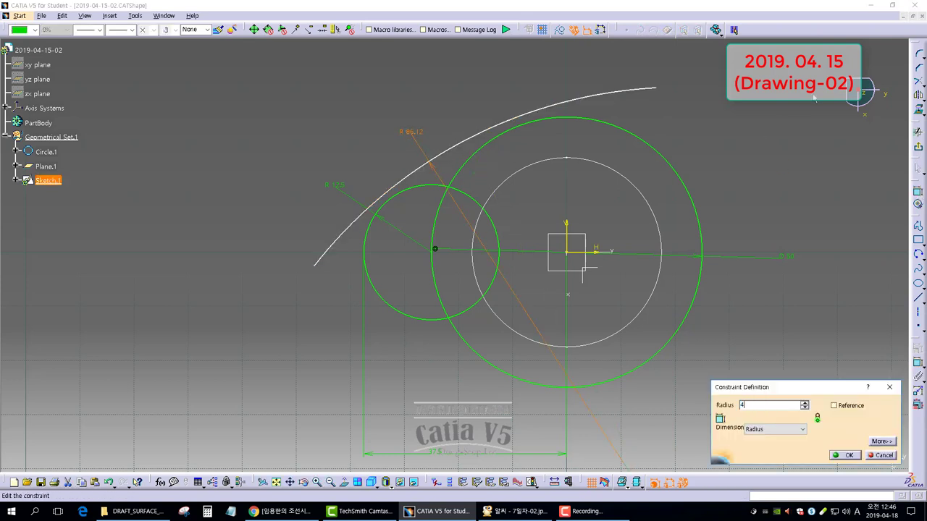
pyautogui.press('Return')
# Step: Move the R45 arc close to the circles and make it tangent to the 12.5 mm radius circle
pyautogui.moveTo(603, 326); pyautogui.dragTo(476, 142)
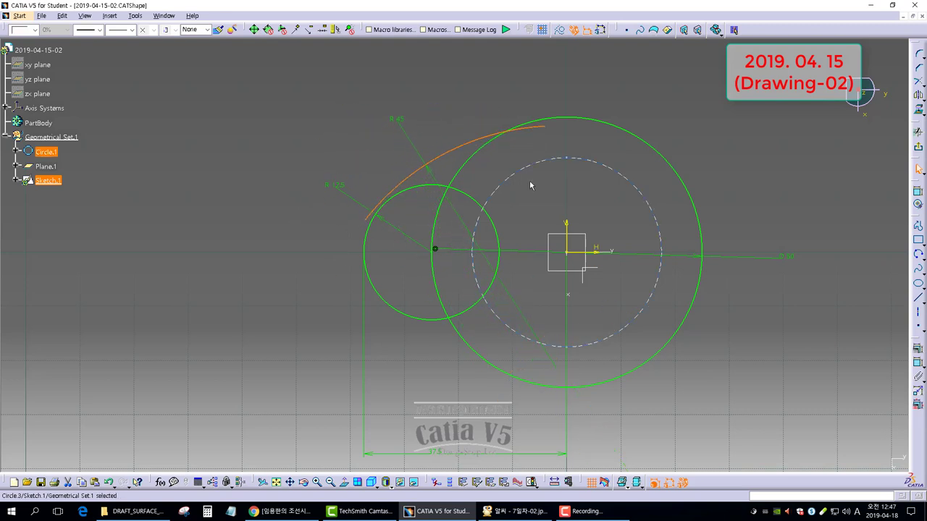
pyautogui.click(532, 149)
pyautogui.click(918, 205)
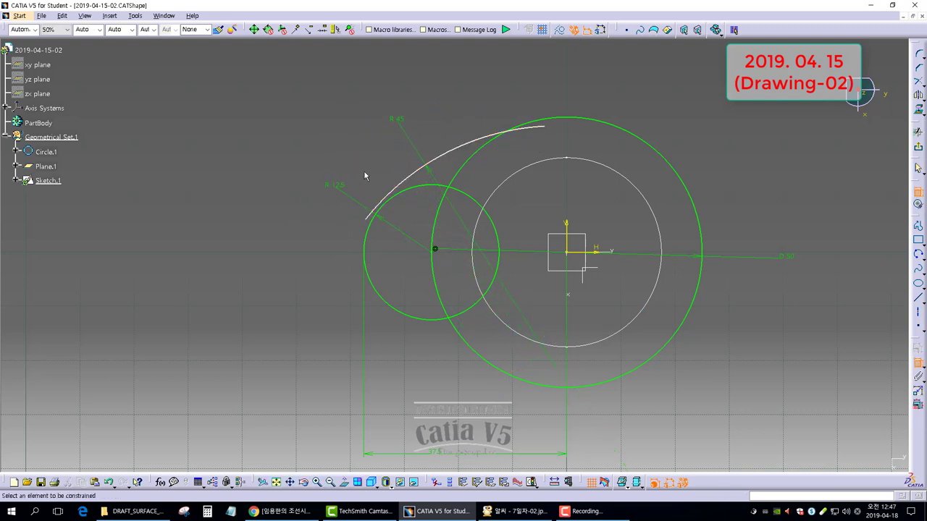
pyautogui.click(377, 206)
pyautogui.click(385, 205)
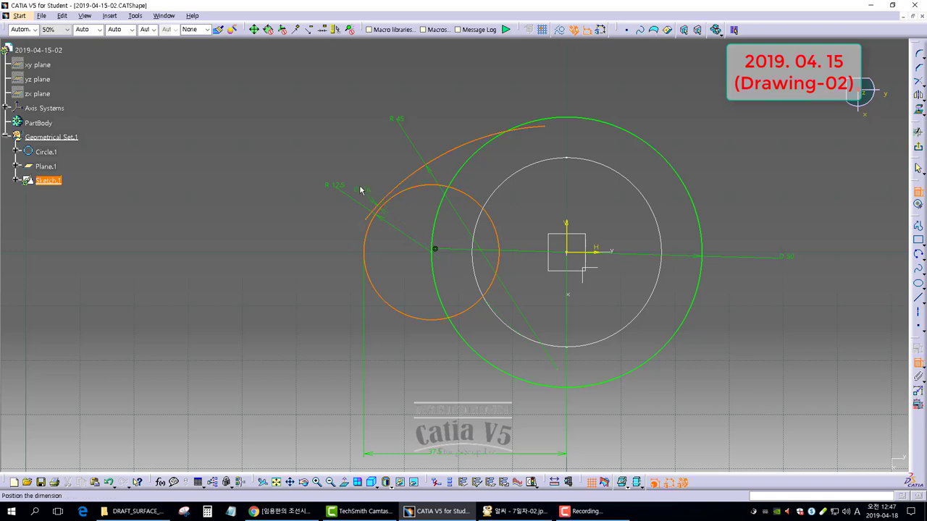
pyautogui.rightClick(362, 187)
pyautogui.click(391, 279)
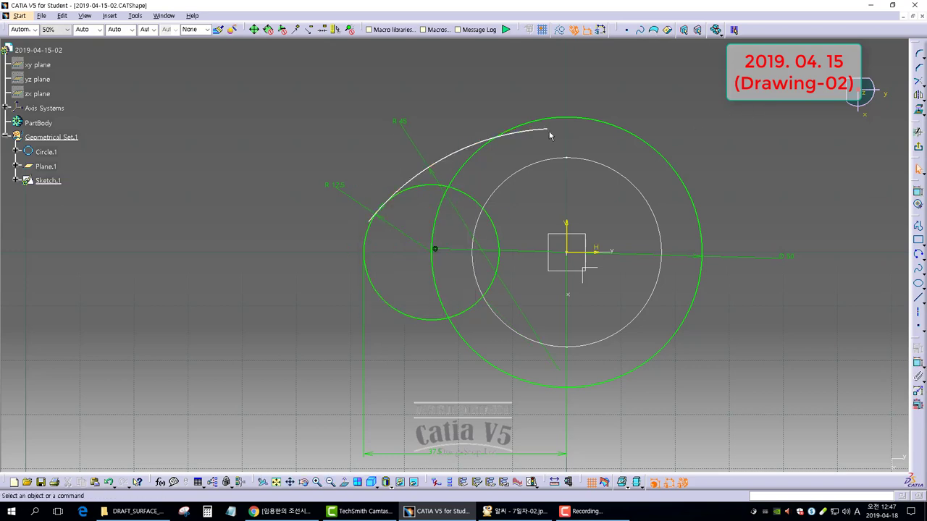
# Step: Extend the R45 arc past the top of the 50 mm circle and make it tangent to that circle
pyautogui.moveTo(549, 136); pyautogui.dragTo(585, 106)
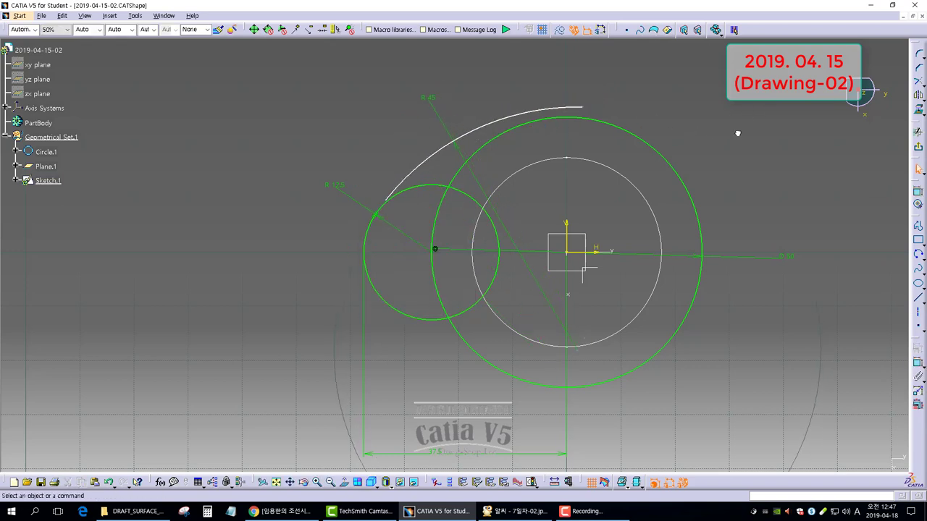
pyautogui.click(556, 111)
pyautogui.click(543, 122)
pyautogui.rightClick(510, 116)
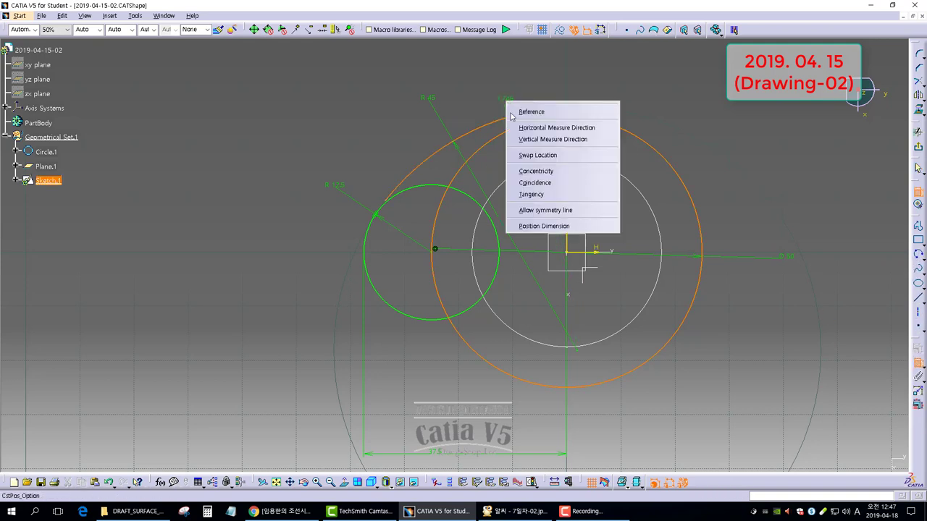
pyautogui.click(534, 182)
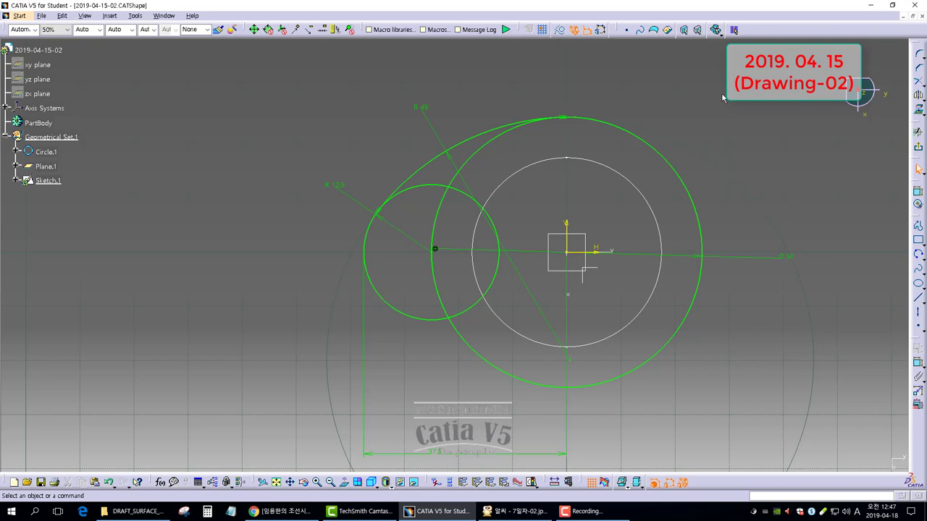
# Step: Mirror the R45 arc about the sketch's horizontal axis
pyautogui.click(481, 140)
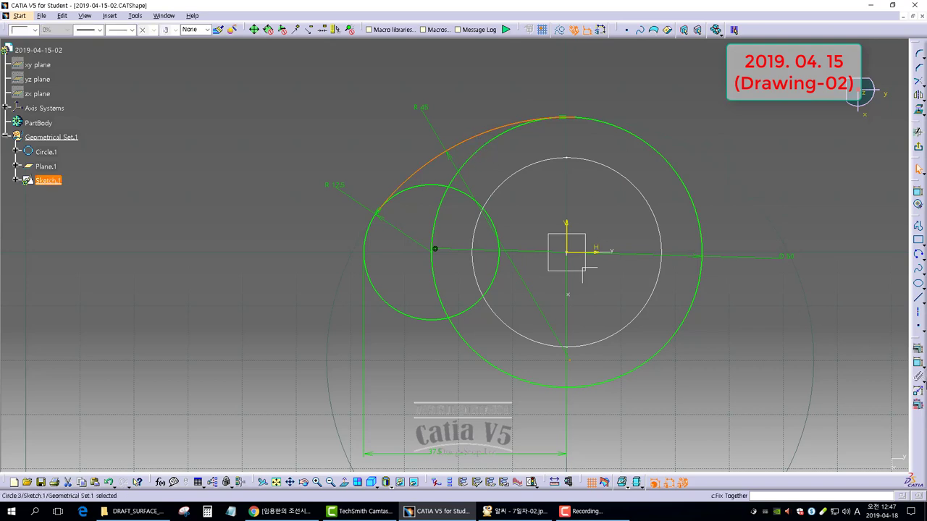
pyautogui.click(918, 95)
pyautogui.click(595, 250)
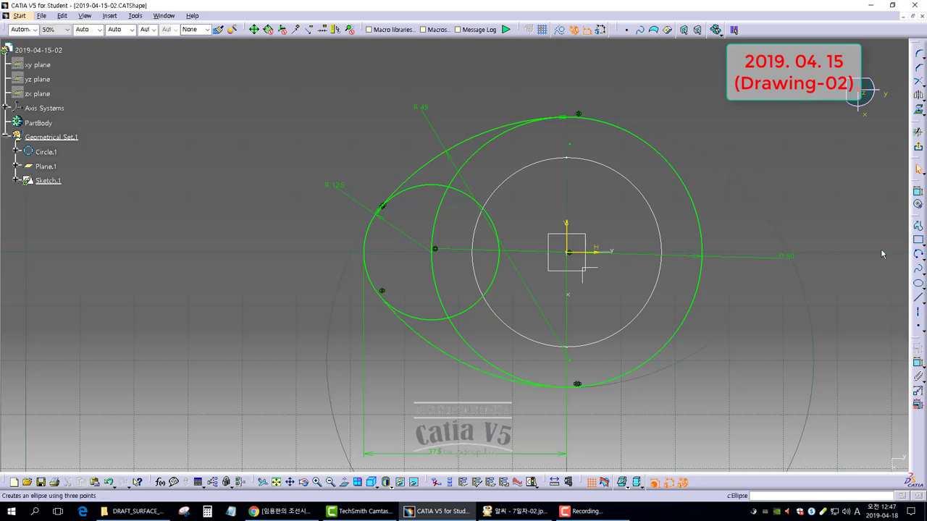
# Step: Trim the 50 mm circle against the upper and lower R45 arcs, keeping its outer portion away from the small circle
pyautogui.click(919, 83)
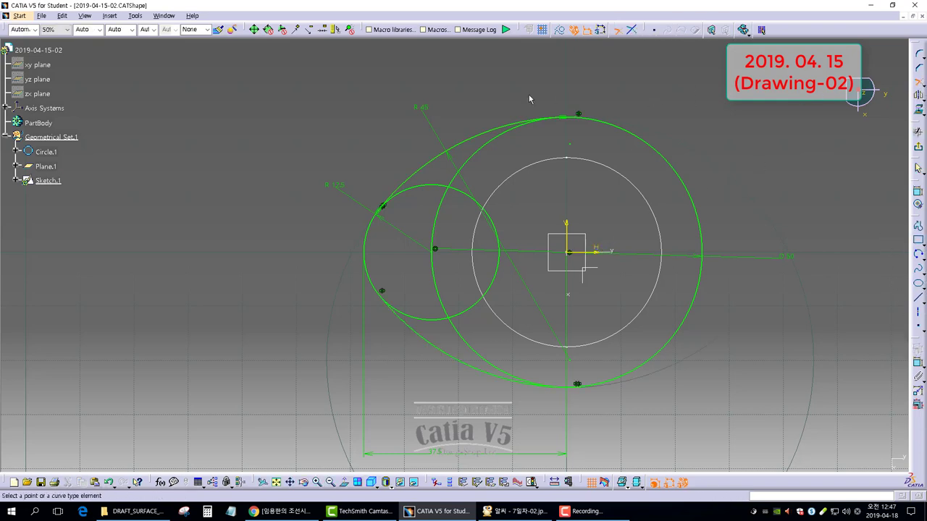
pyautogui.click(506, 127)
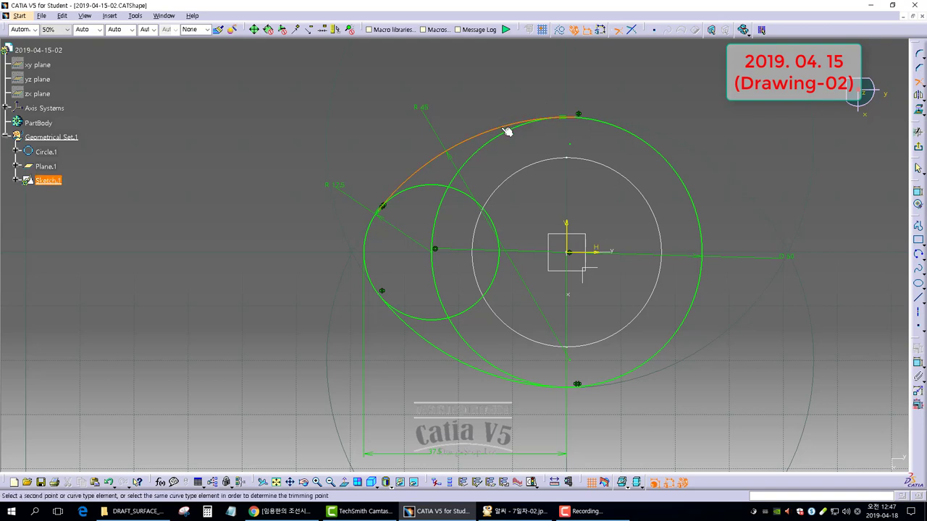
pyautogui.click(621, 128)
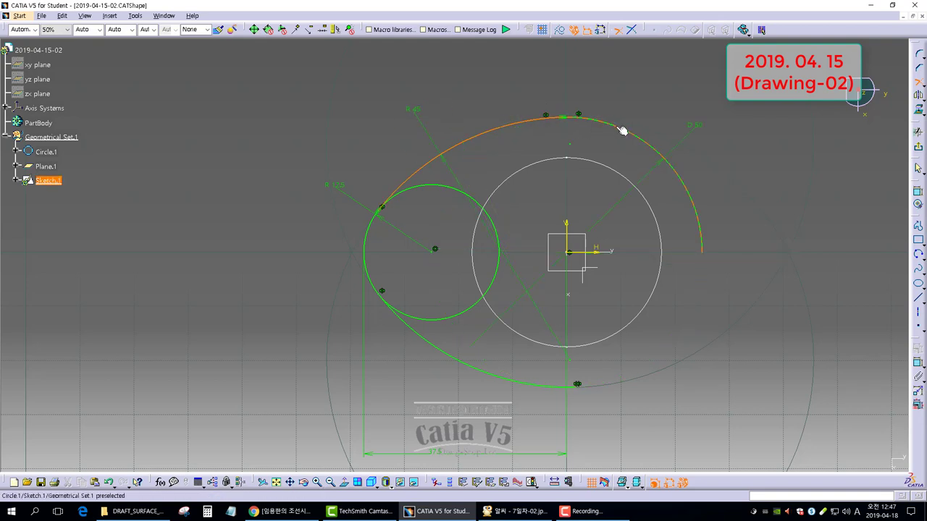
pyautogui.click(919, 82)
pyautogui.click(707, 244)
pyautogui.click(565, 390)
pyautogui.click(559, 392)
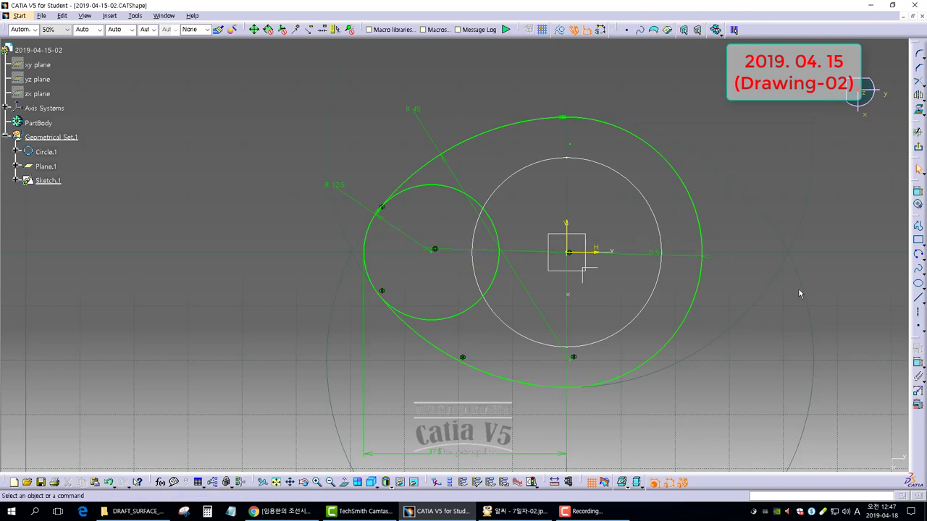
# Step: Trim the small circle against the upper R45 arc, keeping the circle's outer side
pyautogui.click(918, 82)
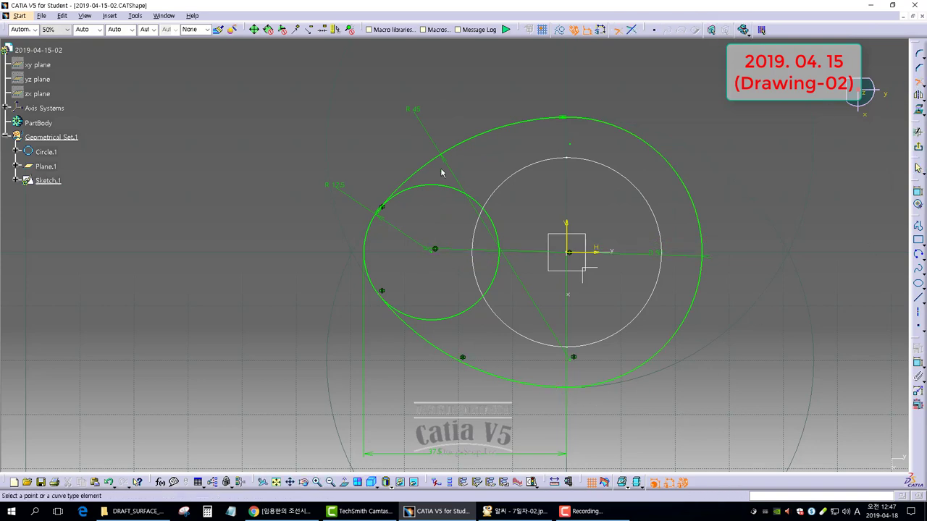
pyautogui.click(373, 235)
pyautogui.click(402, 186)
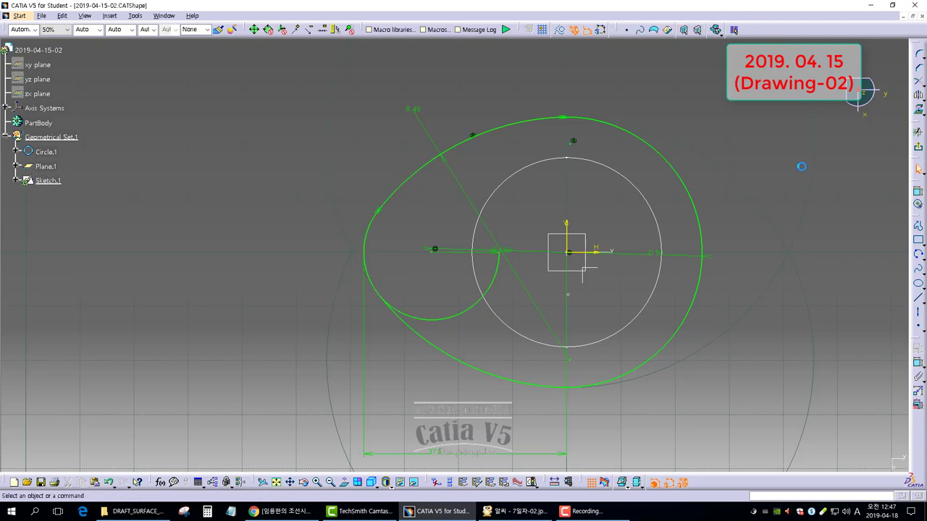
# Step: Trim the small circle against the lower R45 arc, keeping the circle's outer side to close the teardrop profile
pyautogui.click(919, 82)
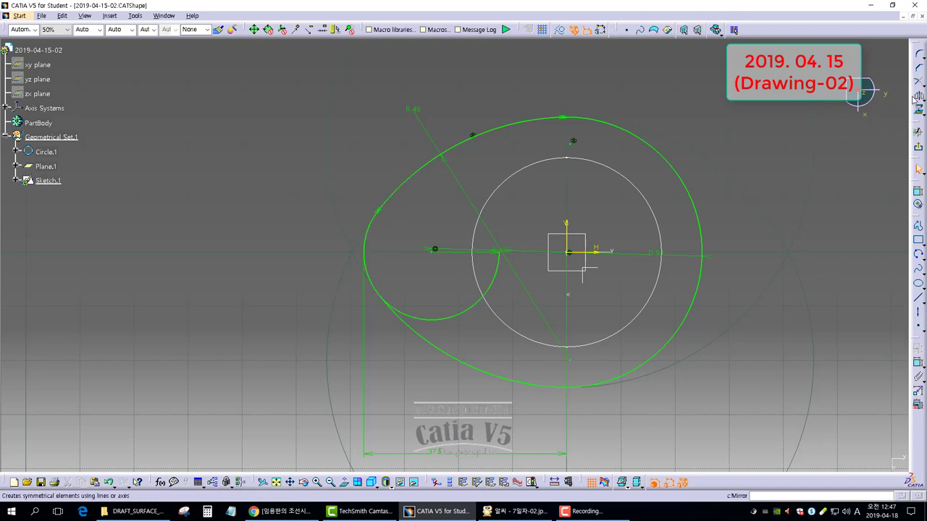
pyautogui.click(372, 280)
pyautogui.click(418, 335)
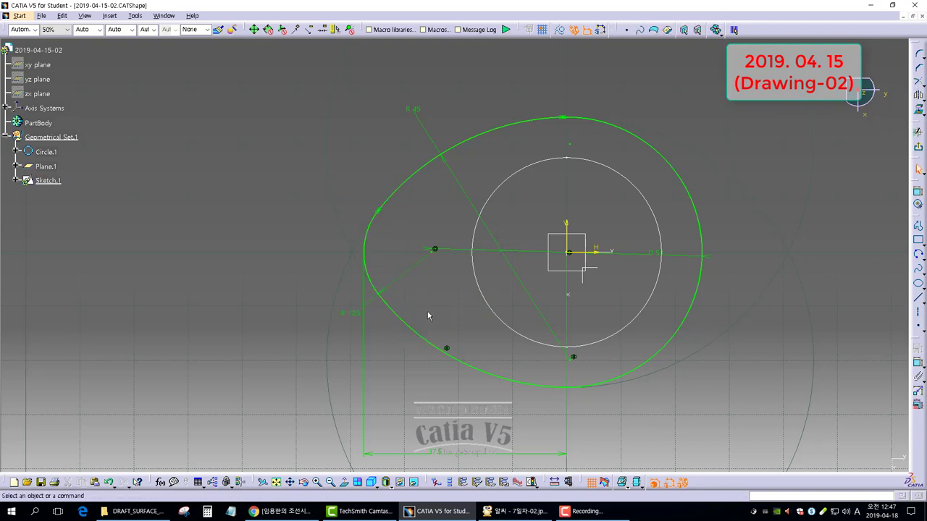
# Step: Check the upper and lower R45 arcs of the teardrop profile and exit the sketch
pyautogui.moveTo(380, 291); pyautogui.dragTo(359, 271)
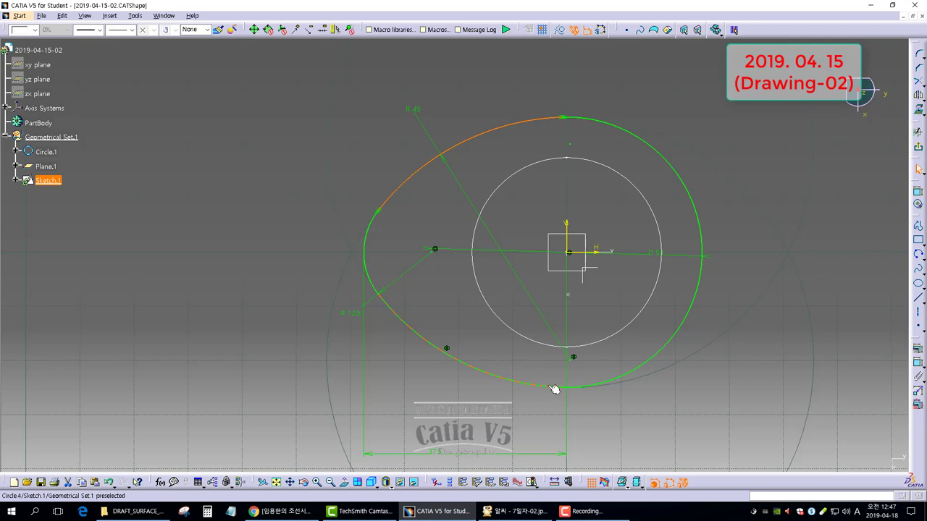
pyautogui.moveTo(543, 380)
pyautogui.mouseDown()
pyautogui.moveTo(485, 382)
pyautogui.moveTo(499, 391)
pyautogui.mouseUp()
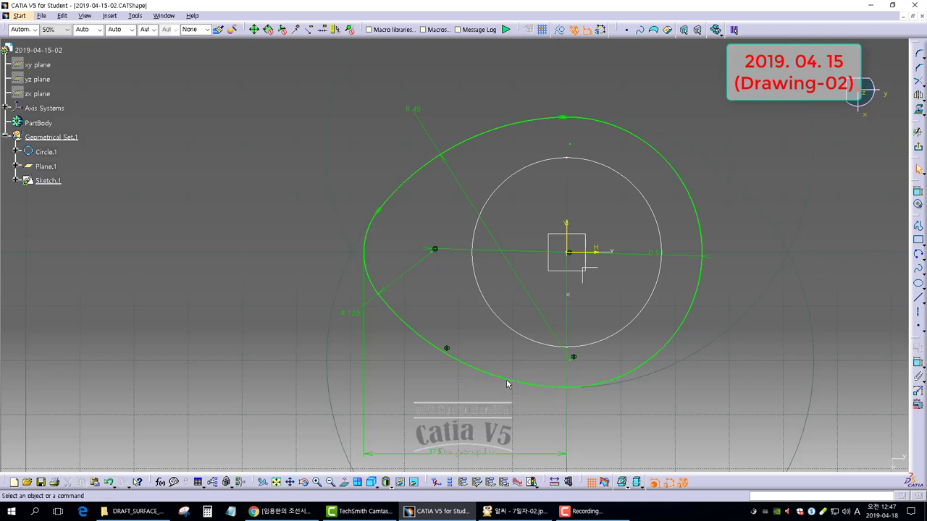
pyautogui.click(535, 386)
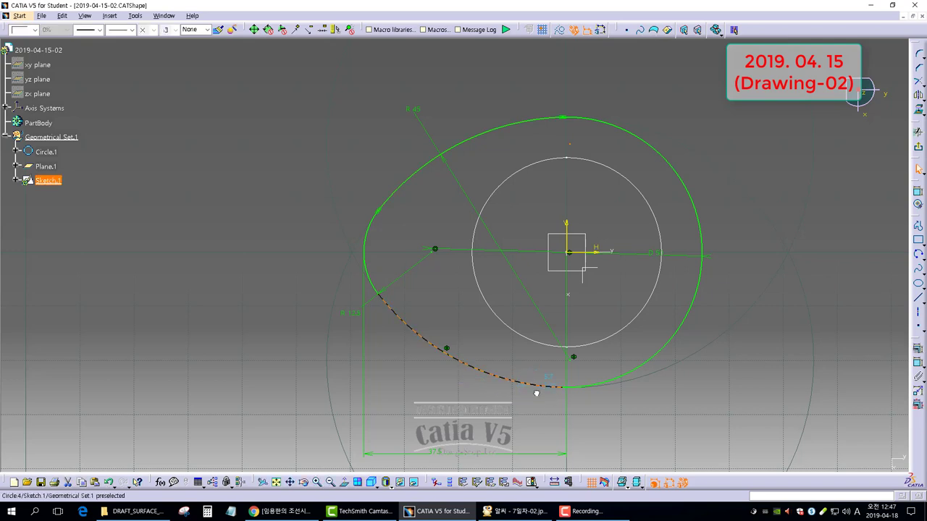
pyautogui.click(771, 210)
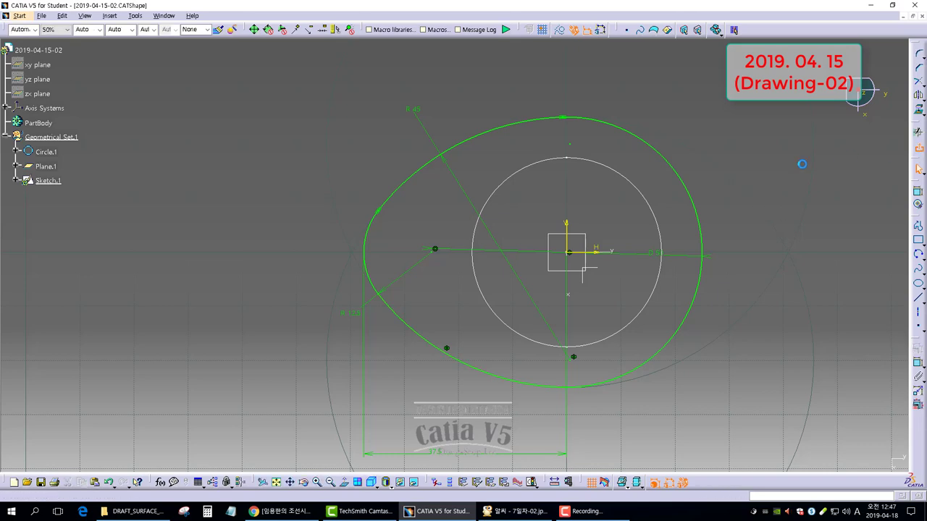
pyautogui.click(734, 30)
pyautogui.moveTo(538, 337)
pyautogui.mouseDown(button='middle')
pyautogui.moveTo(535, 265)
pyautogui.moveTo(509, 339)
pyautogui.moveTo(548, 268)
pyautogui.moveTo(522, 290)
pyautogui.moveTo(480, 280)
pyautogui.mouseUp(button='middle')
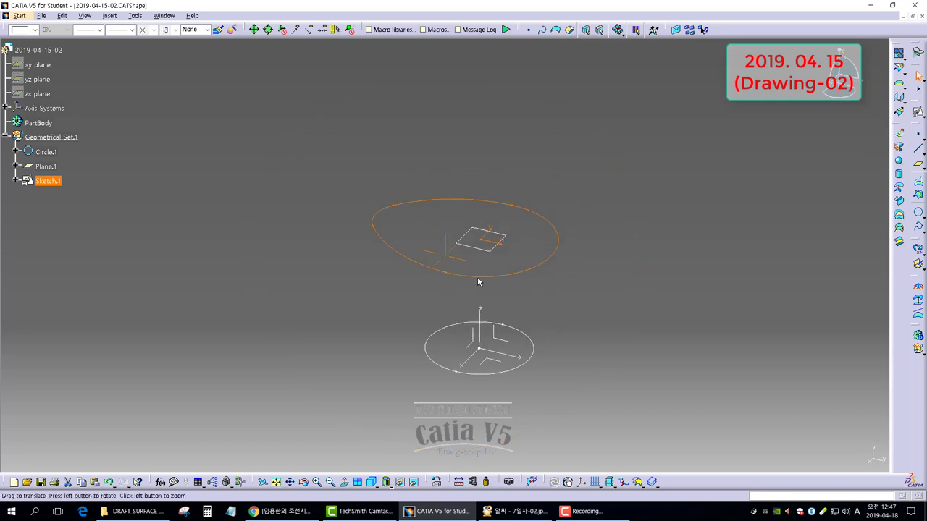
pyautogui.click(592, 319)
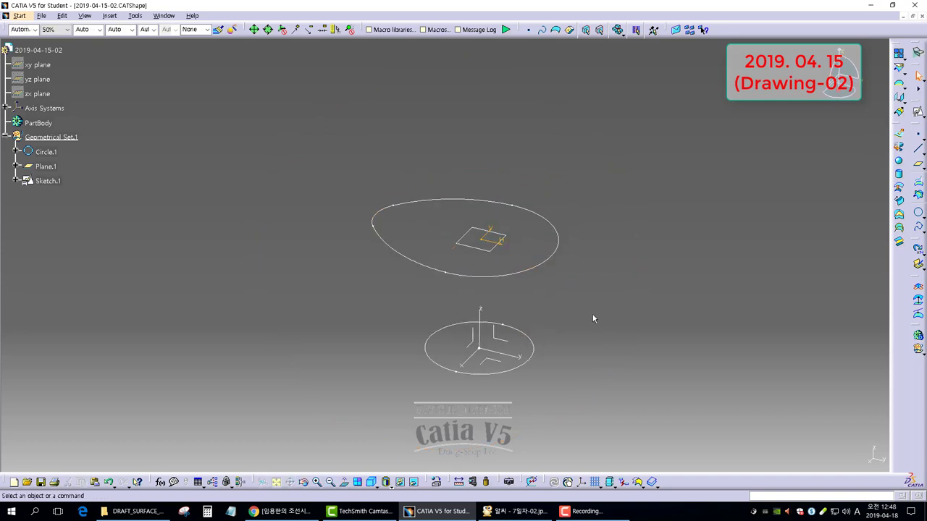
# Step: Create another plane offset from the absolute axis system's XY plane, above the teardrop sketch
pyautogui.click(918, 165)
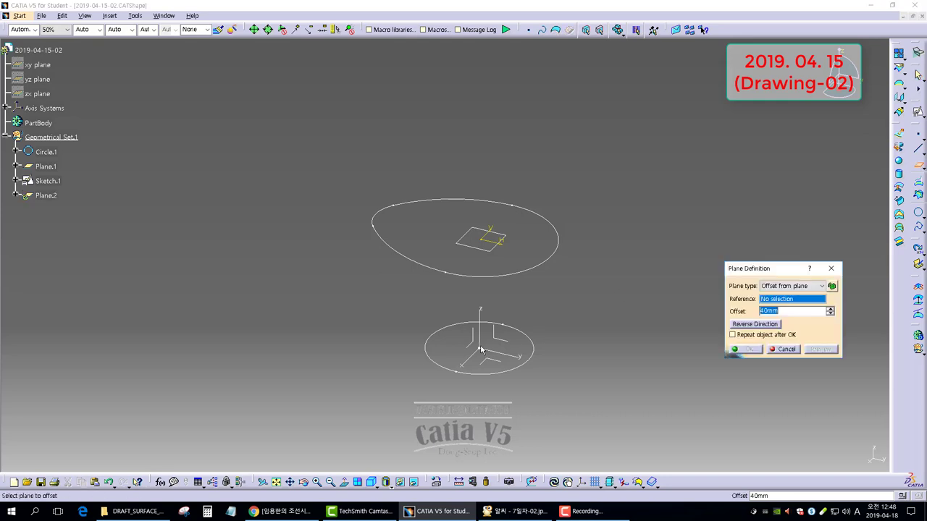
pyautogui.click(490, 360)
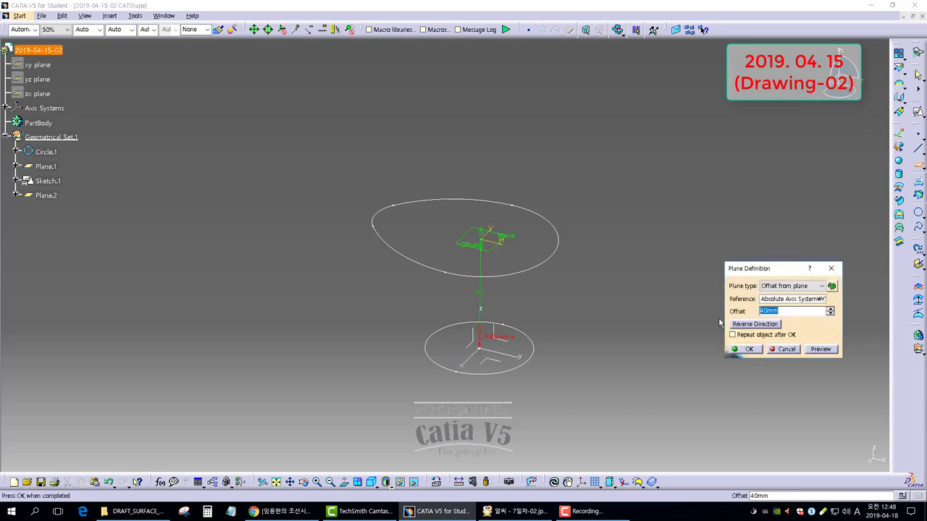
pyautogui.press('Return')
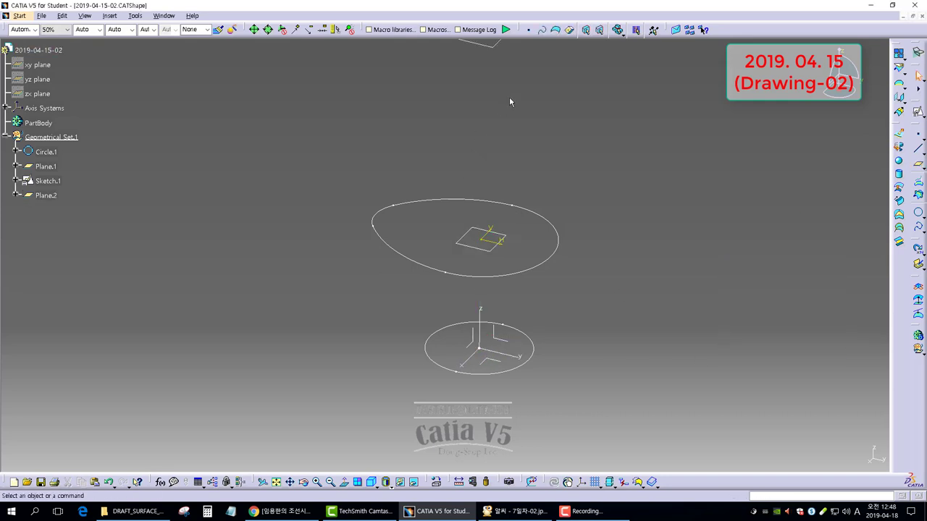
# Step: Open a positioned sketch on the new uppermost plane with implicit origin and orientation
pyautogui.moveTo(509, 102); pyautogui.dragTo(482, 145, button='middle')
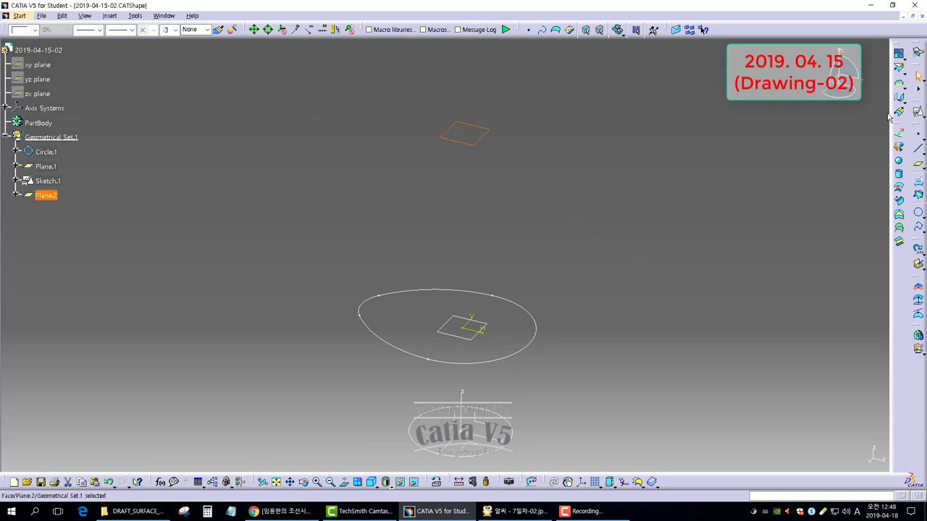
pyautogui.click(918, 111)
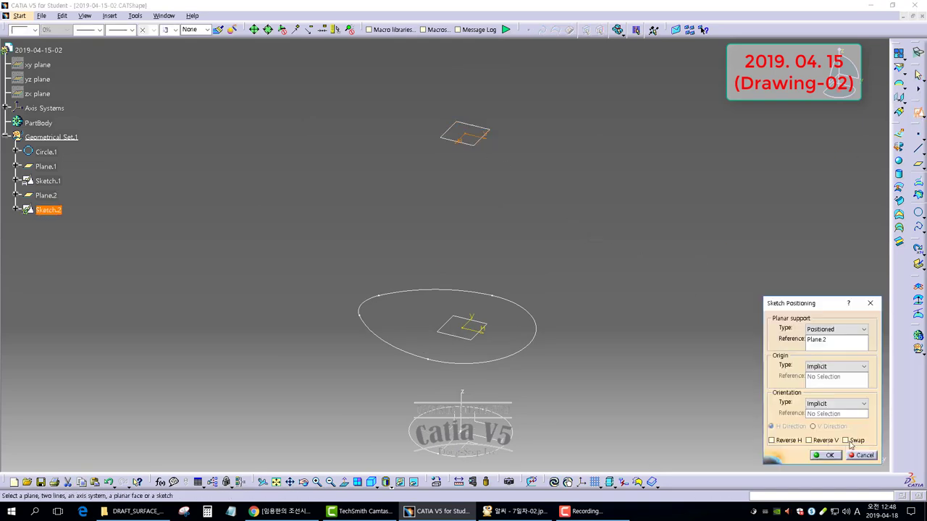
pyautogui.click(826, 455)
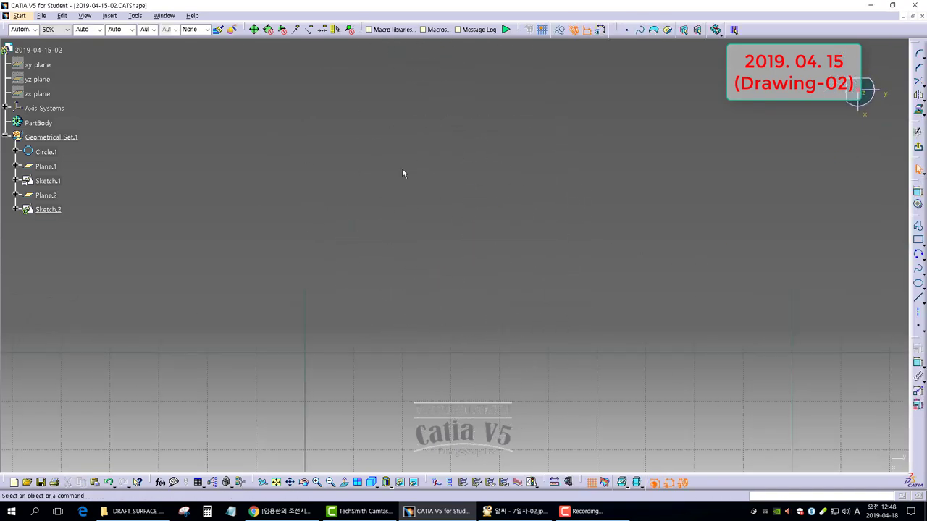
# Step: Draw a circle centred on the sketch origin and constrain its diameter to 60 mm
pyautogui.click(923, 257)
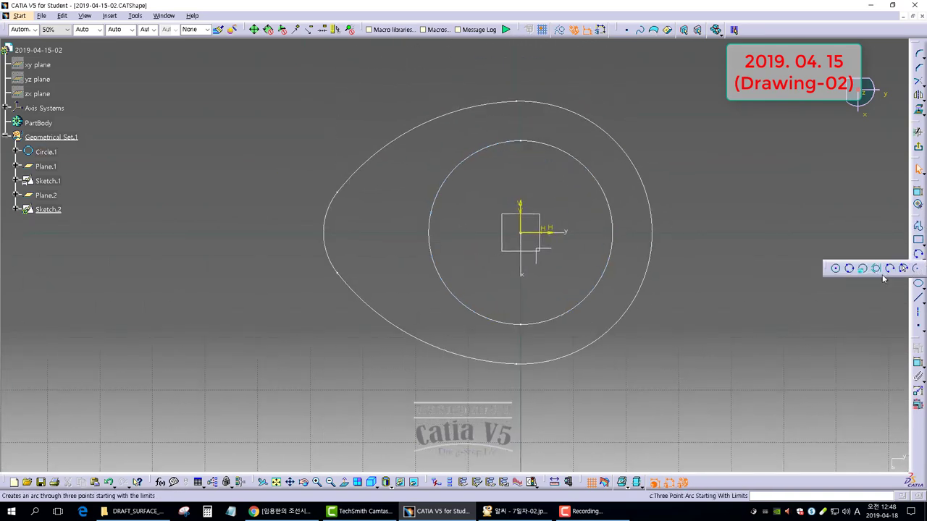
pyautogui.click(836, 265)
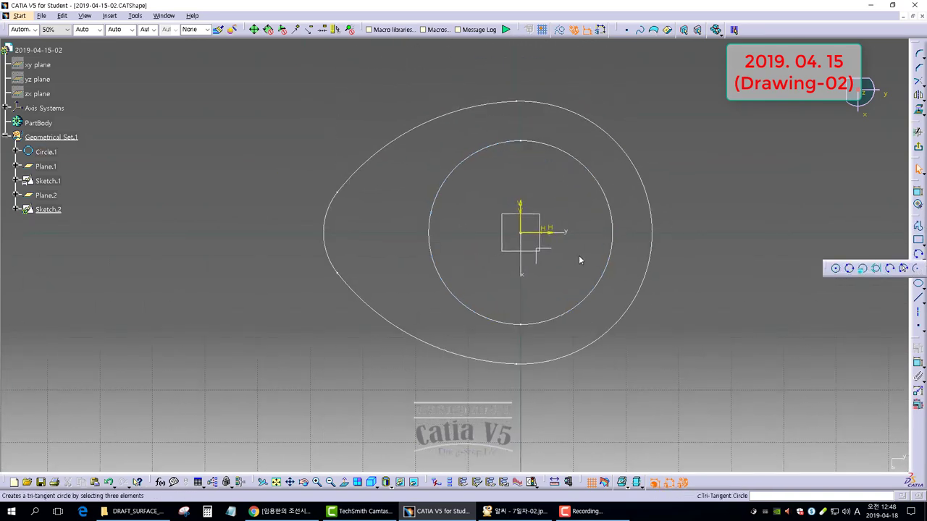
pyautogui.click(518, 232)
pyautogui.click(627, 341)
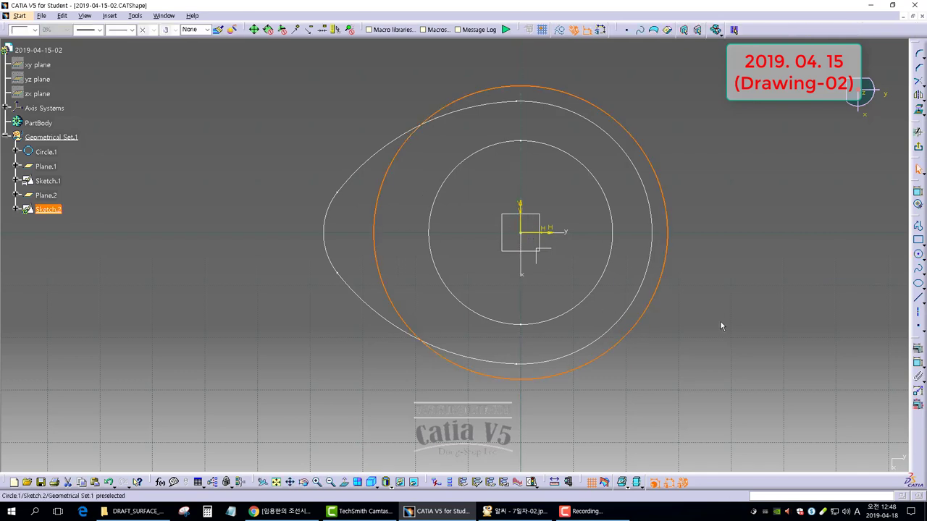
pyautogui.click(918, 191)
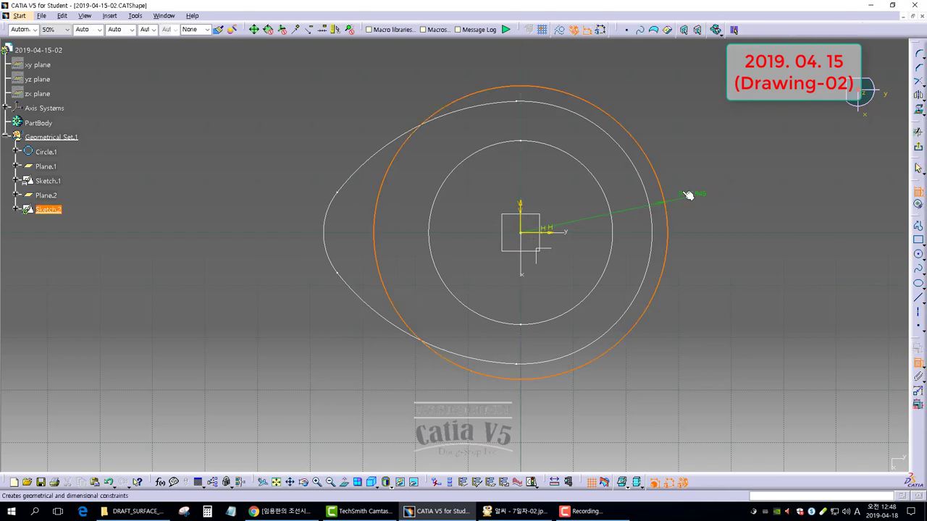
pyautogui.rightClick(690, 187)
pyautogui.click(712, 213)
pyautogui.click(687, 185)
pyautogui.doubleClick(687, 184)
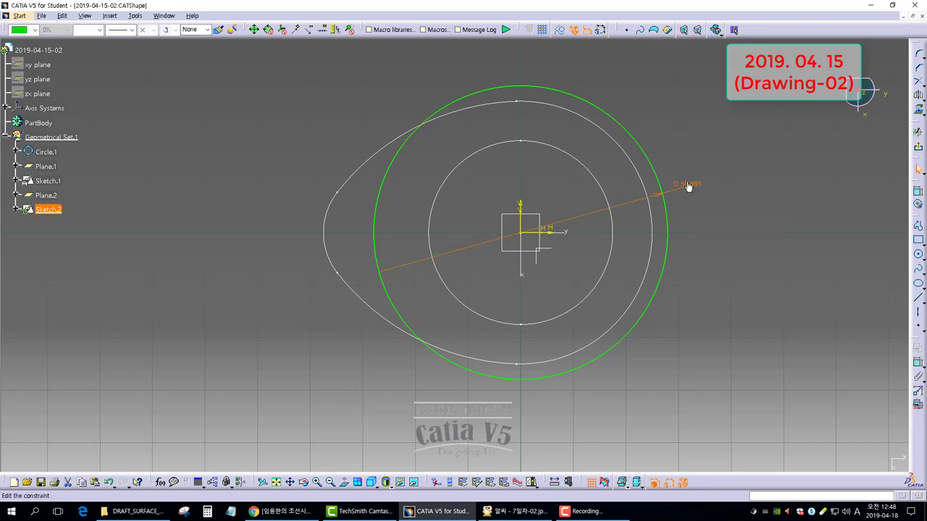
pyautogui.press('Return')
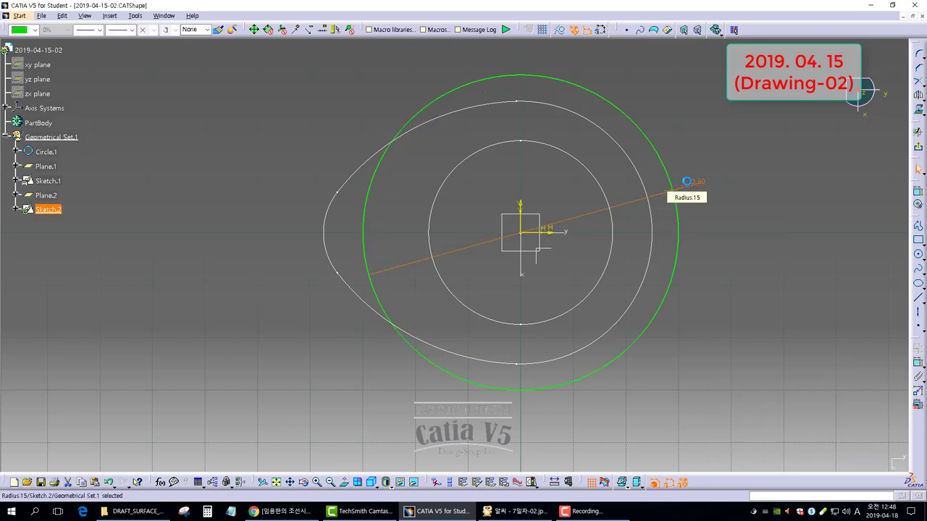
# Step: Draw a small circle centred on the horizontal axis beyond the teardrop's narrow end and constrain its radius to 12.5 mm
pyautogui.click(918, 254)
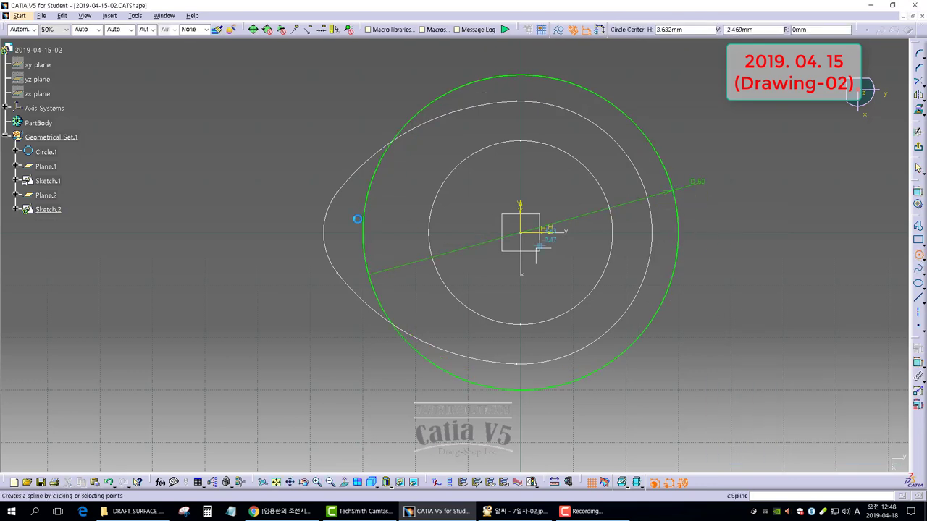
pyautogui.click(257, 230)
pyautogui.click(284, 255)
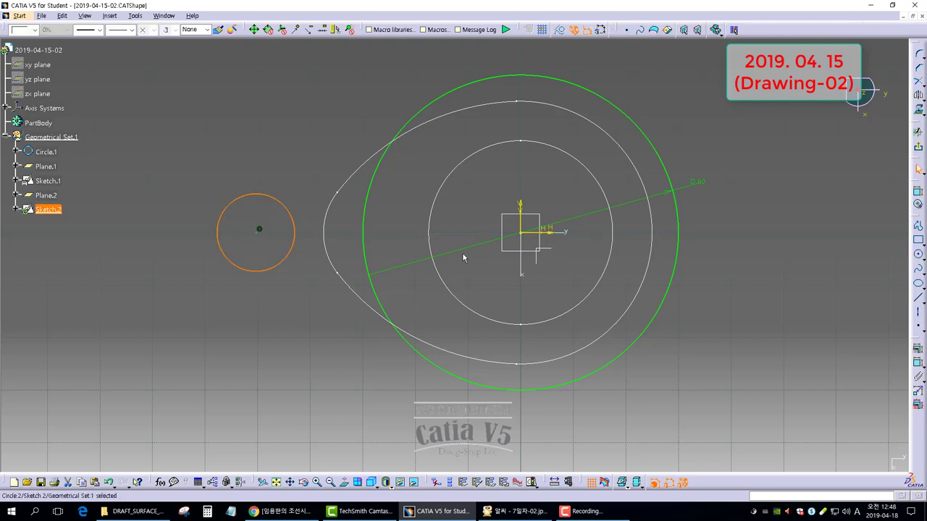
pyautogui.click(230, 204)
pyautogui.rightClick(231, 178)
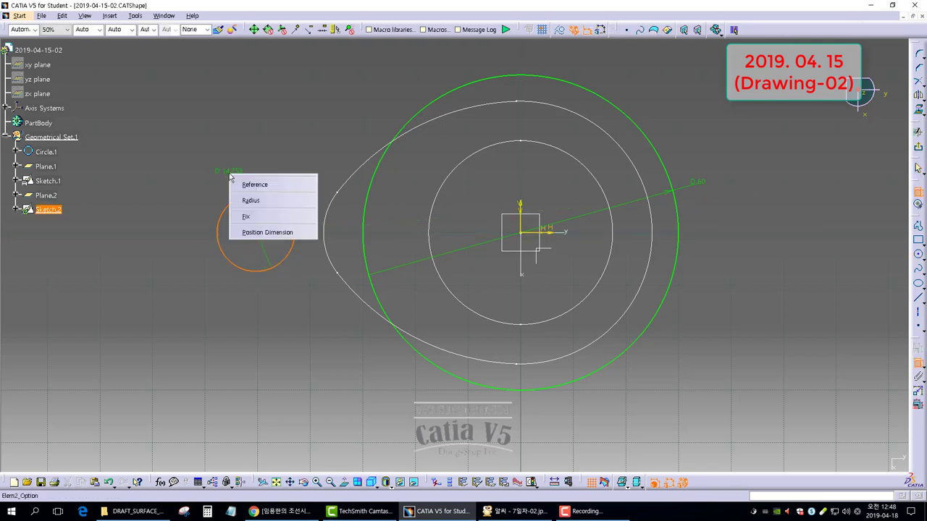
pyautogui.click(249, 203)
pyautogui.click(221, 179)
pyautogui.doubleClick(230, 168)
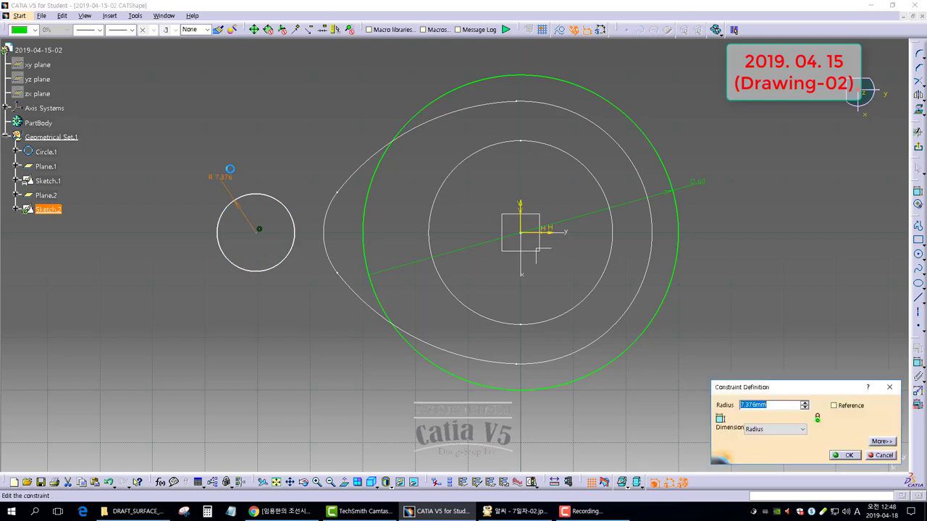
pyautogui.write('12.5')
pyautogui.press('Return')
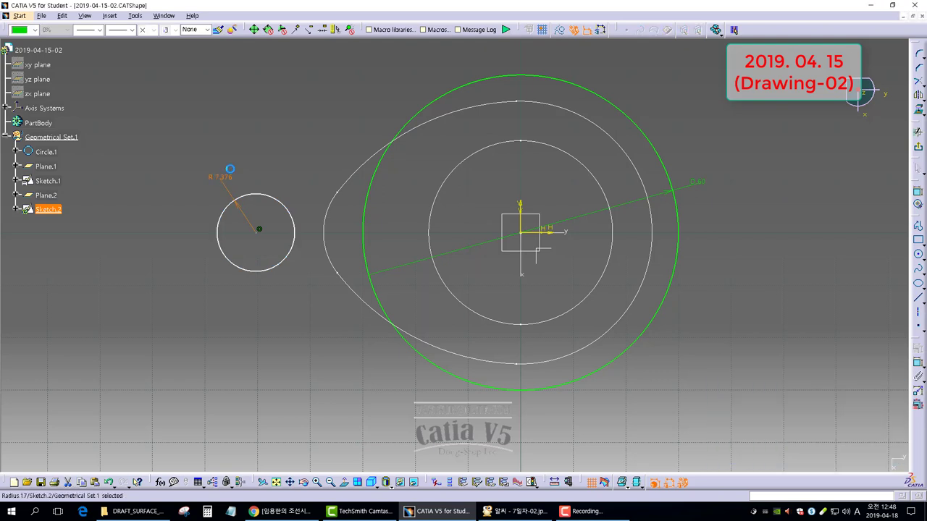
# Step: Dimension the small circle's outer edge from the vertical axis and set the distance to 47.5 mm
pyautogui.click(918, 192)
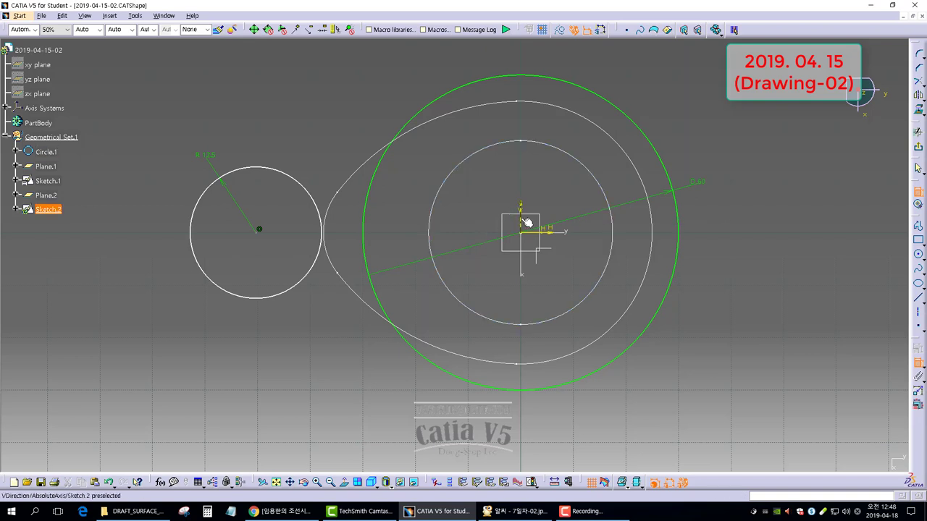
pyautogui.click(193, 223)
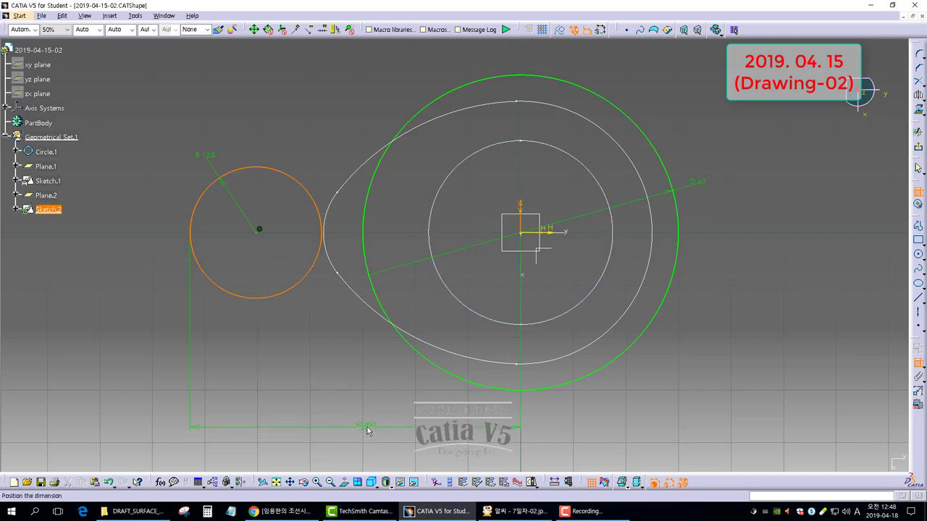
pyautogui.click(367, 427)
pyautogui.doubleClick(366, 425)
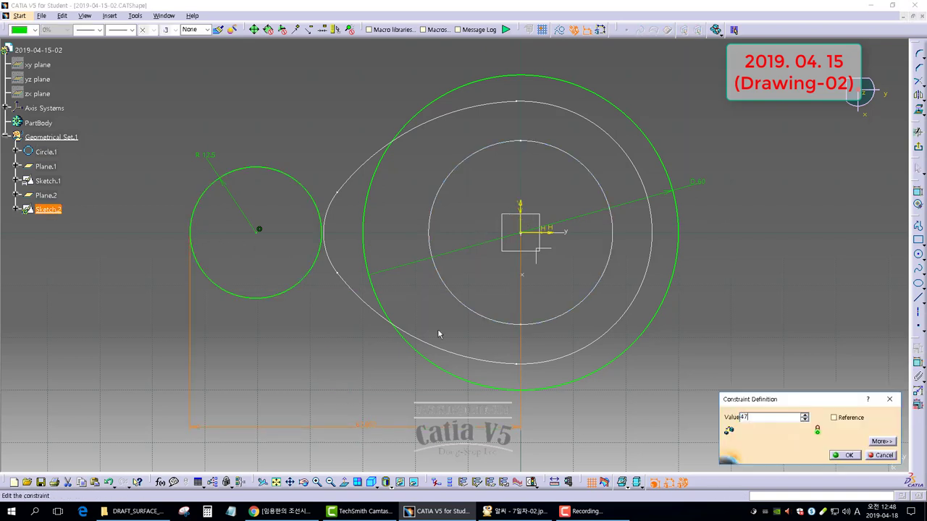
pyautogui.write('47')
pyautogui.press('Return')
pyautogui.click(811, 314)
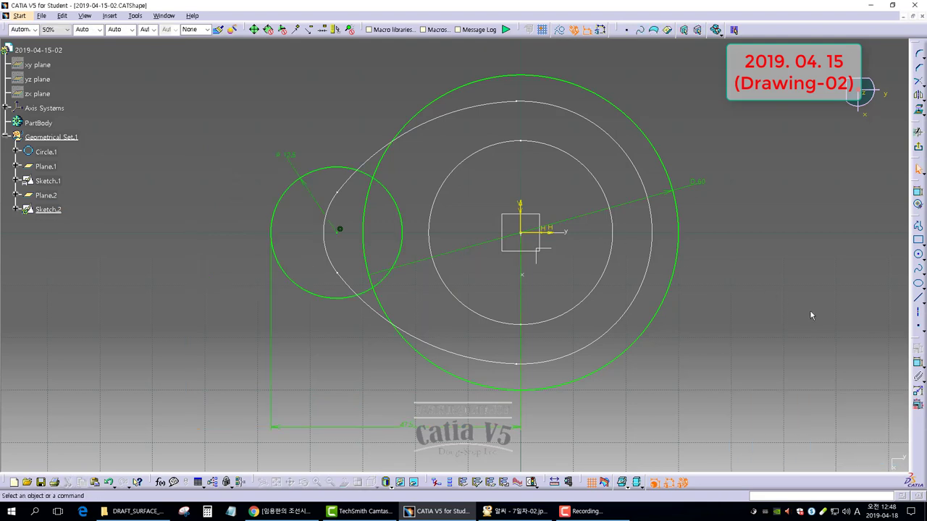
# Step: Draw a three-point arc over the R12.5 and 60 mm circles, starting beyond the small circle and ending past the large circle's top
pyautogui.moveTo(570, 223); pyautogui.dragTo(583, 248, button='middle')
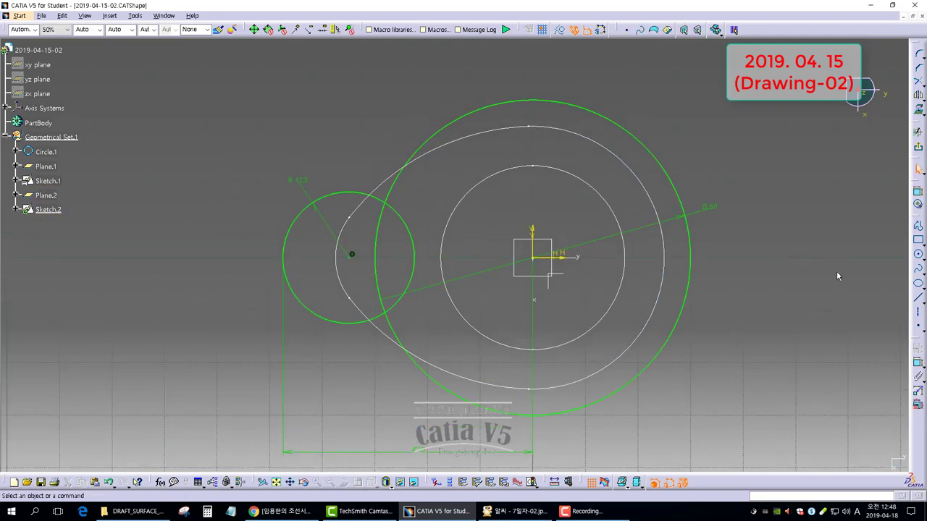
pyautogui.click(919, 256)
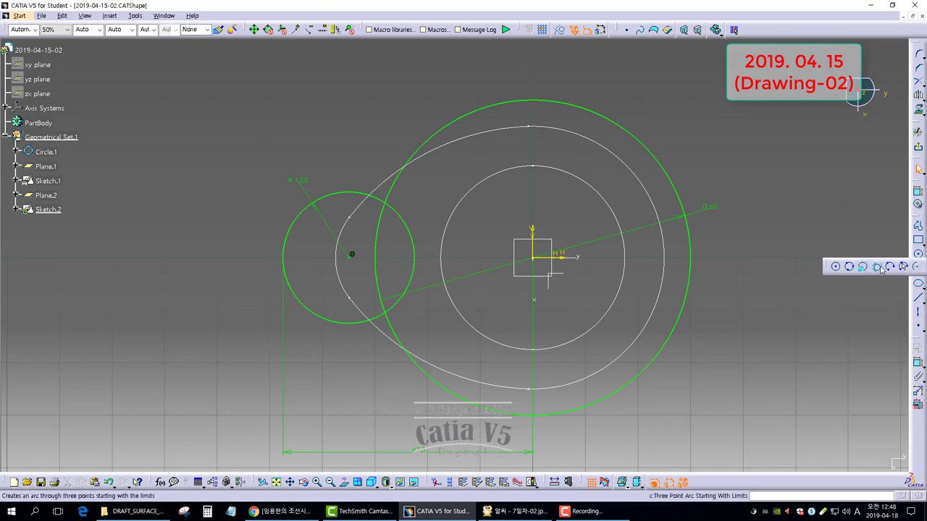
pyautogui.click(889, 266)
pyautogui.click(254, 242)
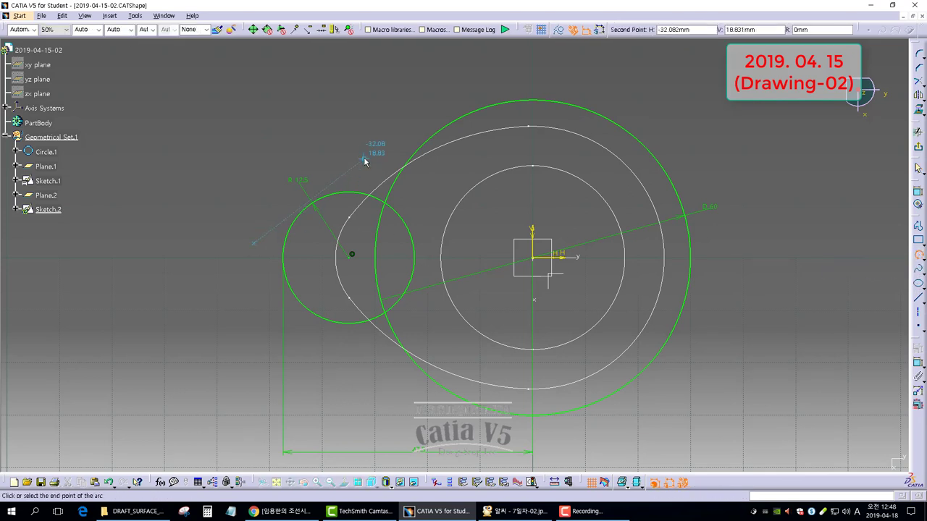
pyautogui.click(368, 167)
pyautogui.click(612, 88)
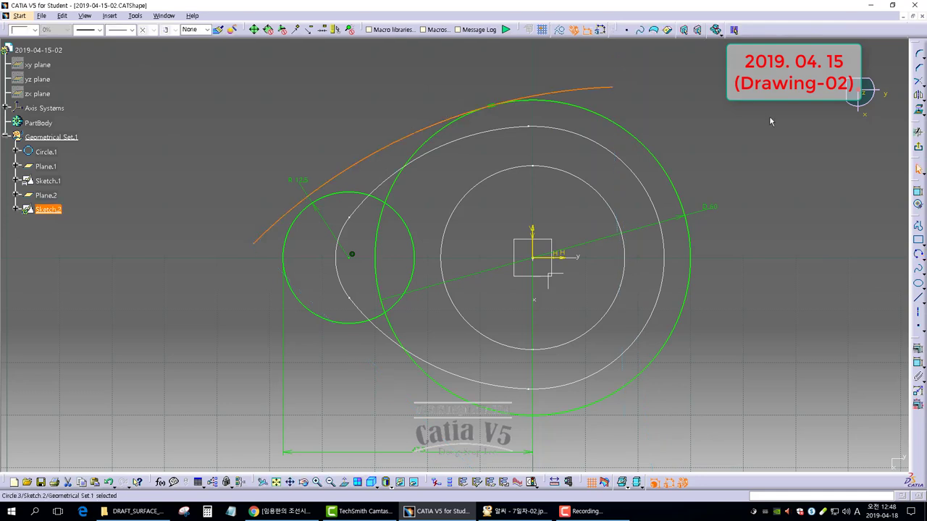
# Step: Make the three-point arc tangent to the R12.5 circle
pyautogui.click(918, 194)
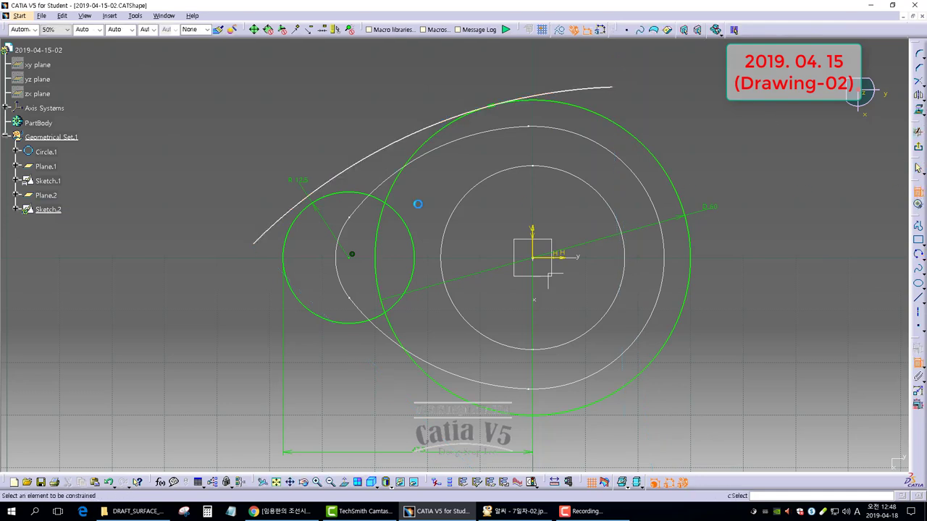
pyautogui.click(299, 209)
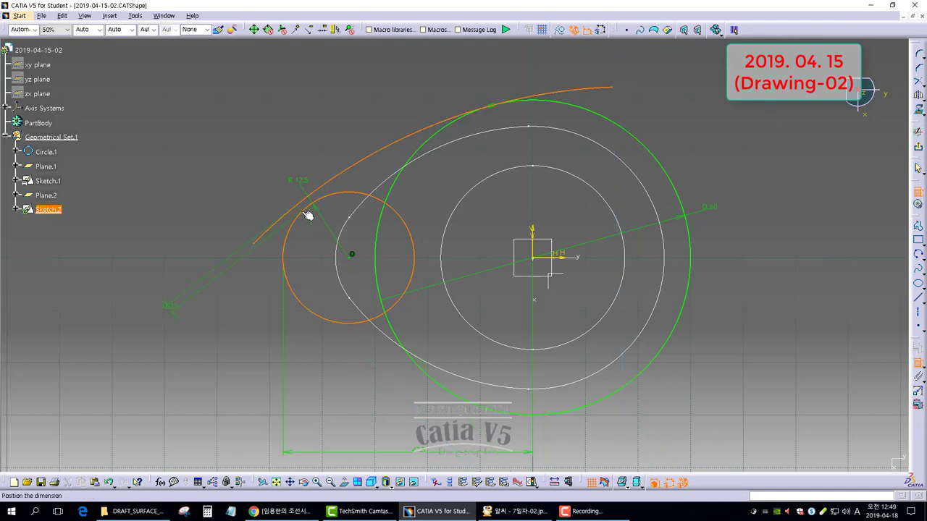
pyautogui.rightClick(266, 184)
pyautogui.click(304, 273)
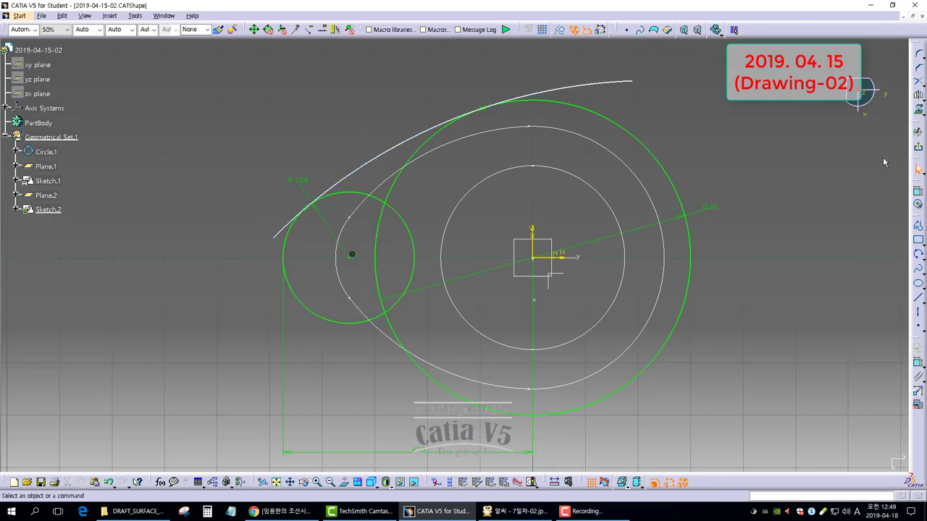
# Step: Constrain the radius of the tangent arc over the two circles to 60 mm
pyautogui.click(919, 193)
pyautogui.click(369, 163)
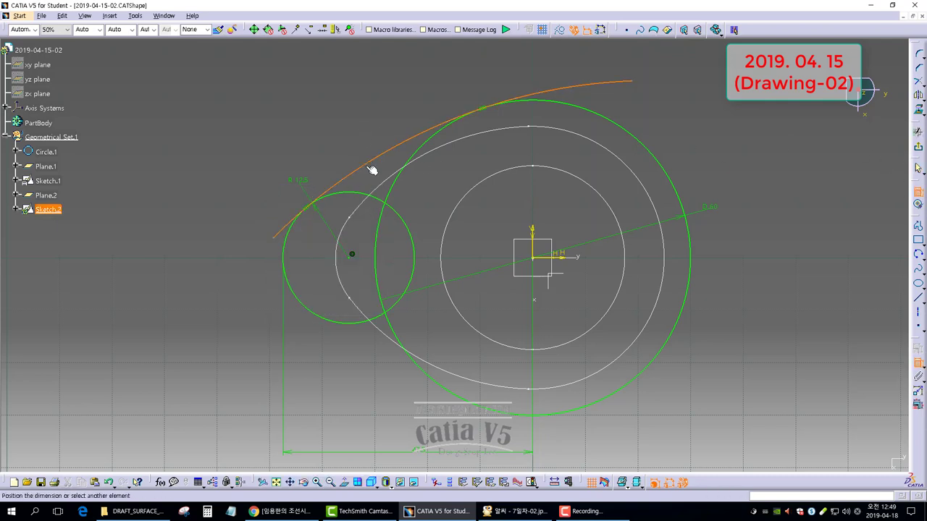
pyautogui.click(351, 139)
pyautogui.doubleClick(352, 140)
pyautogui.doubleClick(350, 139)
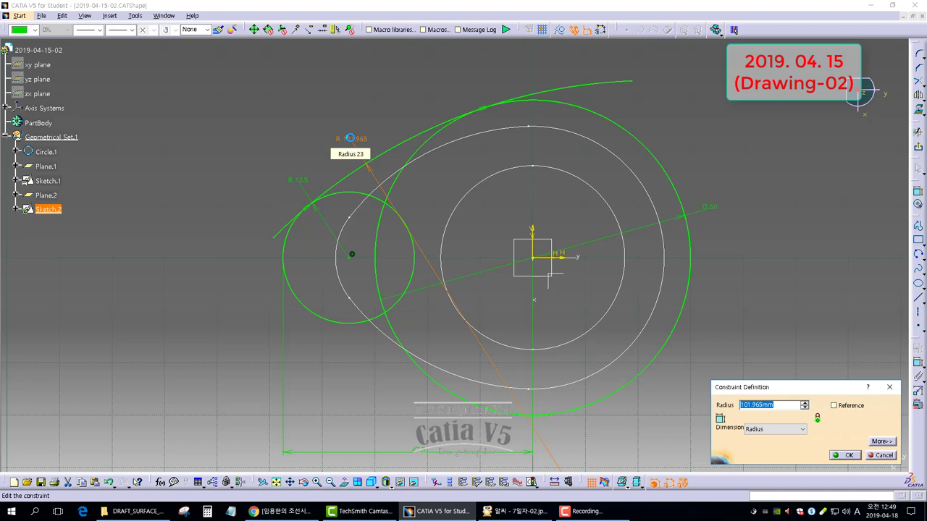
pyautogui.write('60')
pyautogui.press('Return')
pyautogui.click(733, 158)
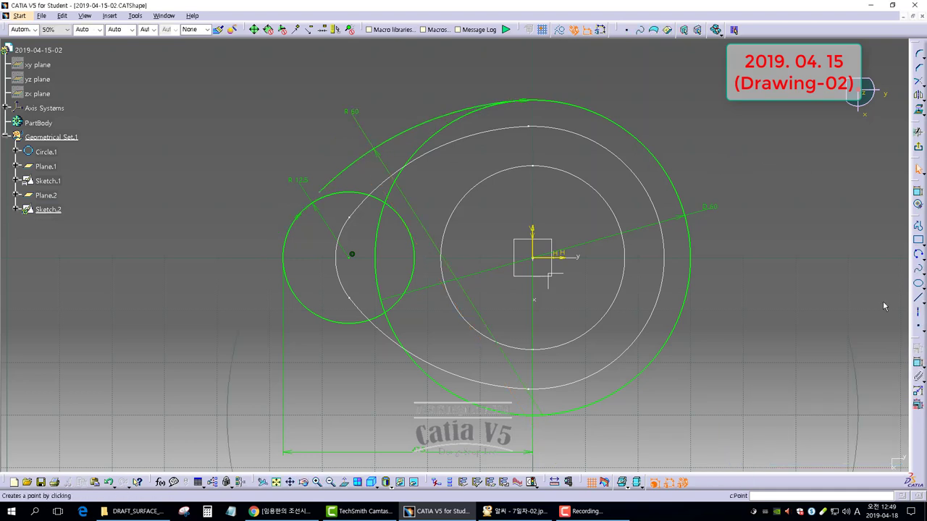
# Step: Mirror the R60 arc about the sketch's horizontal axis
pyautogui.click(918, 96)
pyautogui.click(415, 131)
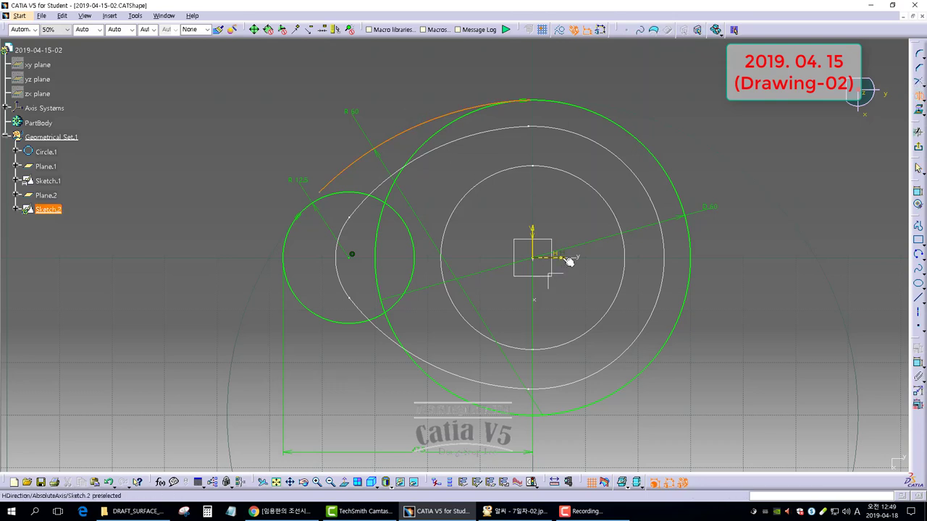
pyautogui.click(627, 257)
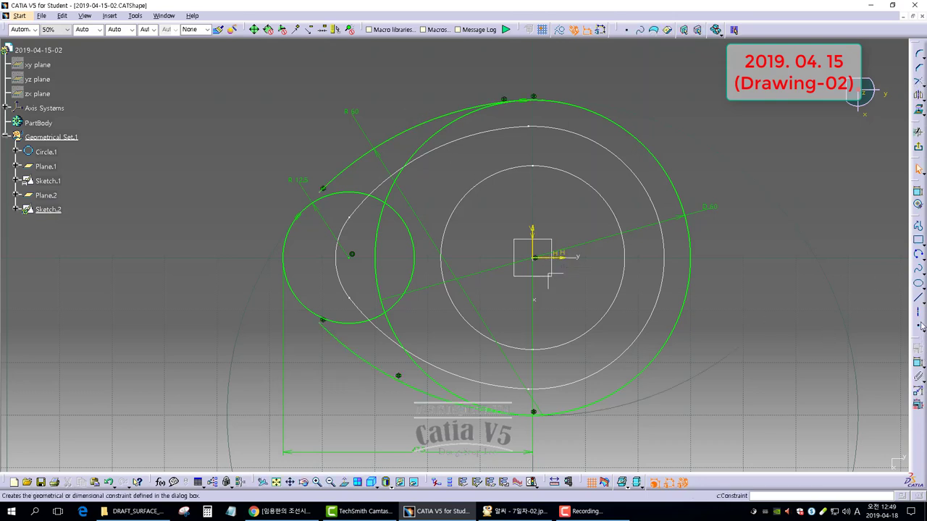
# Step: Trim the two circles and both R60 arcs into one closed teardrop profile and exit the sketch
pyautogui.click(918, 81)
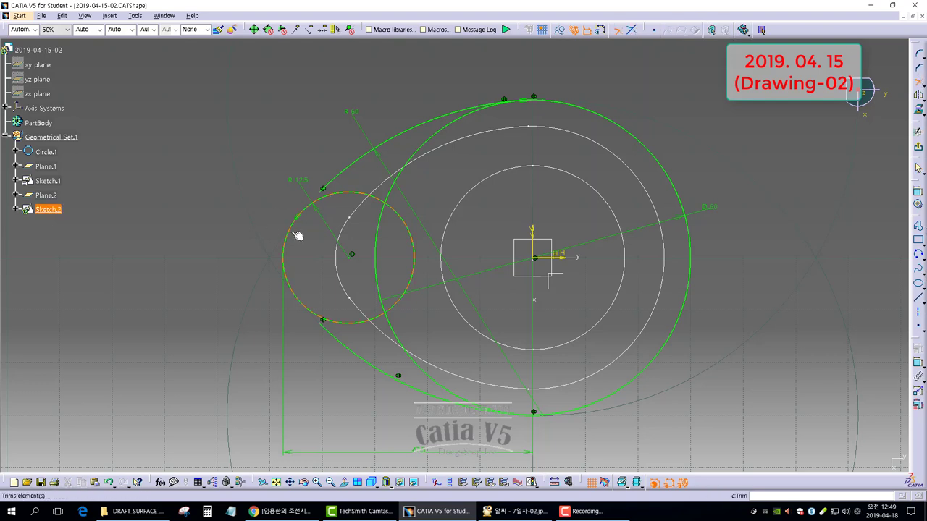
pyautogui.click(291, 229)
pyautogui.click(334, 186)
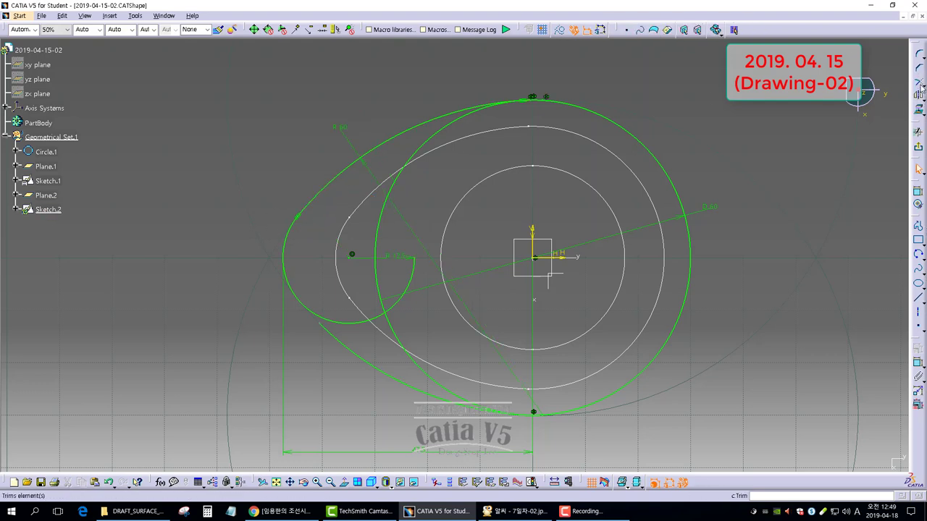
pyautogui.click(919, 84)
pyautogui.click(440, 118)
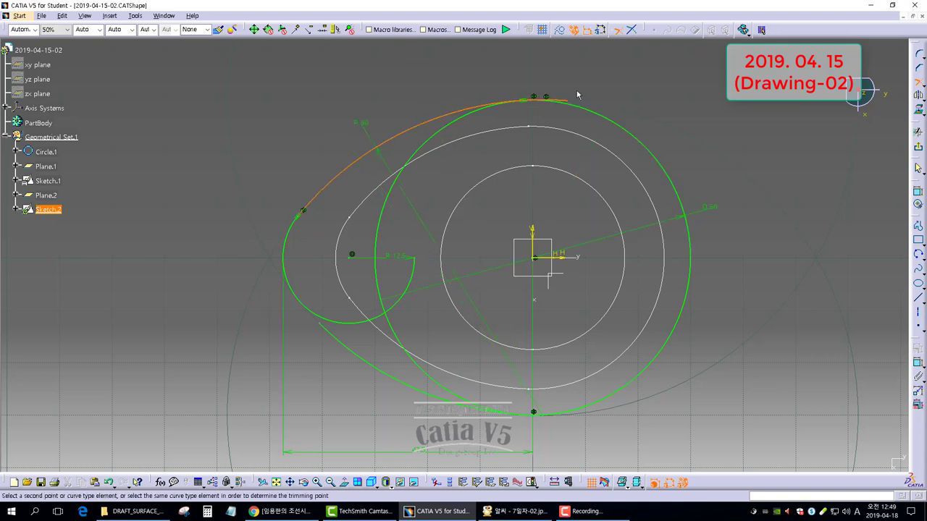
pyautogui.click(585, 110)
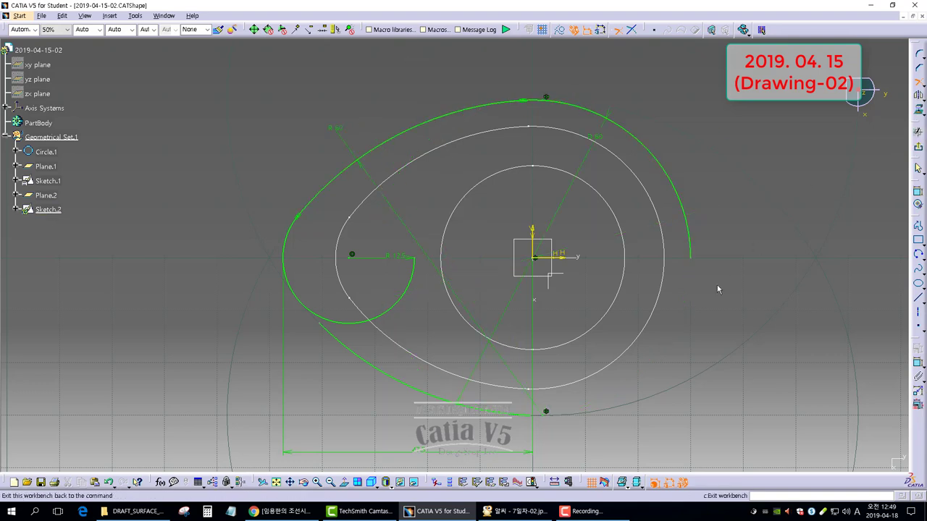
pyautogui.click(691, 253)
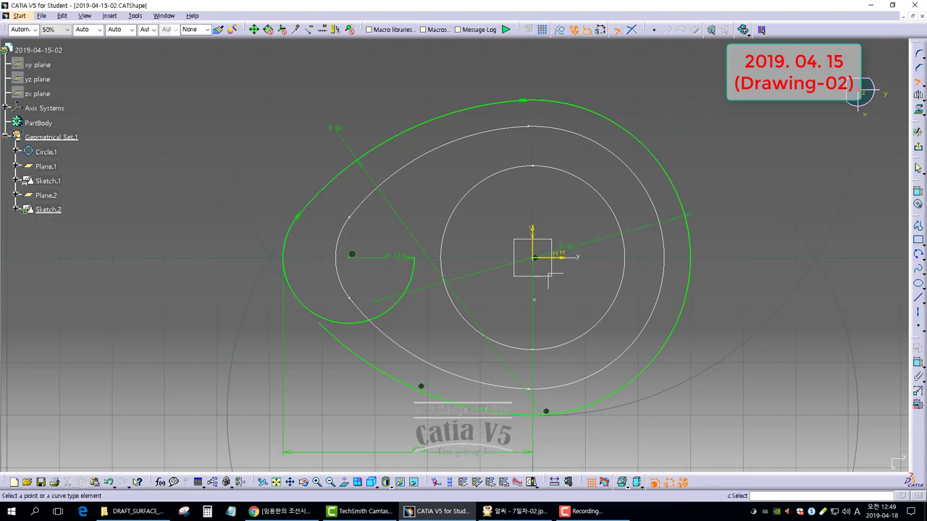
pyautogui.click(338, 336)
pyautogui.click(917, 84)
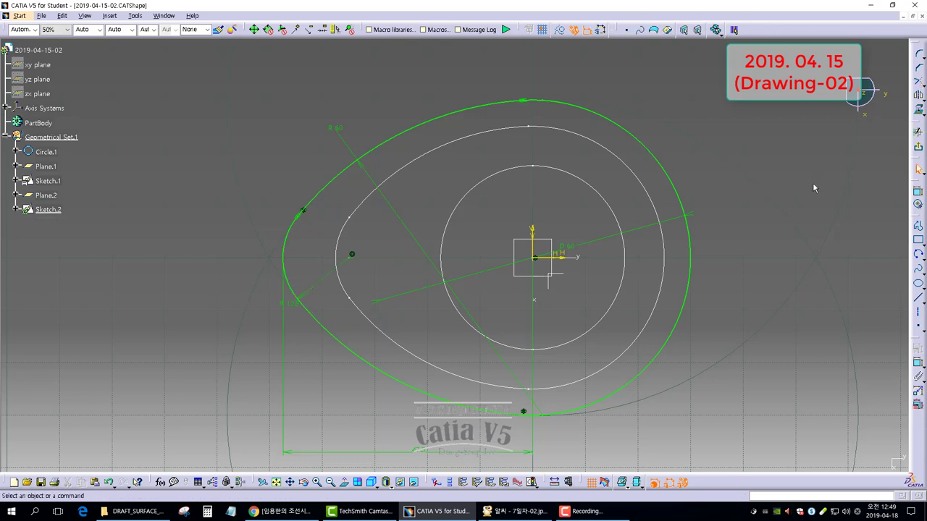
pyautogui.click(919, 152)
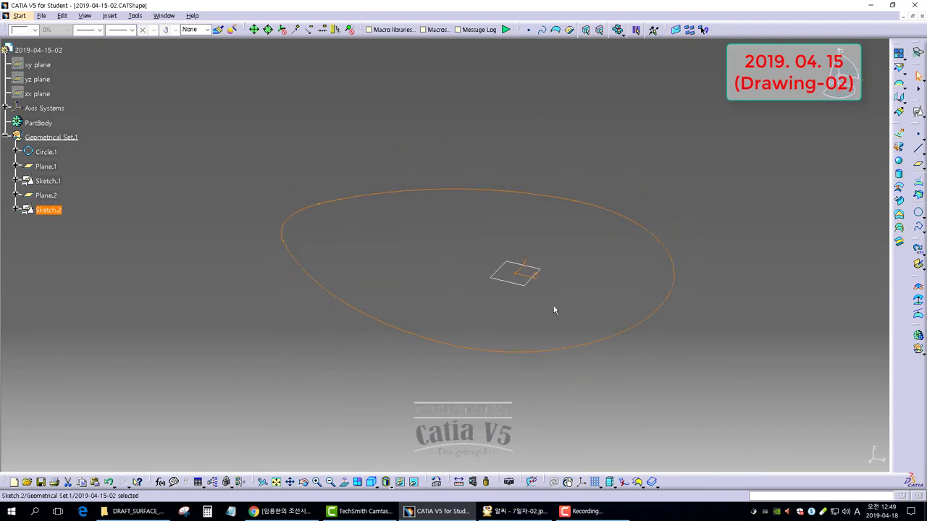
pyautogui.moveTo(532, 328)
pyautogui.mouseDown(button='middle')
pyautogui.moveTo(509, 141)
pyautogui.moveTo(519, 245)
pyautogui.mouseUp(button='middle')
pyautogui.click(521, 285)
pyautogui.moveTo(494, 291)
pyautogui.mouseDown(button='middle')
pyautogui.moveTo(505, 270)
pyautogui.moveTo(499, 251)
pyautogui.mouseUp(button='middle')
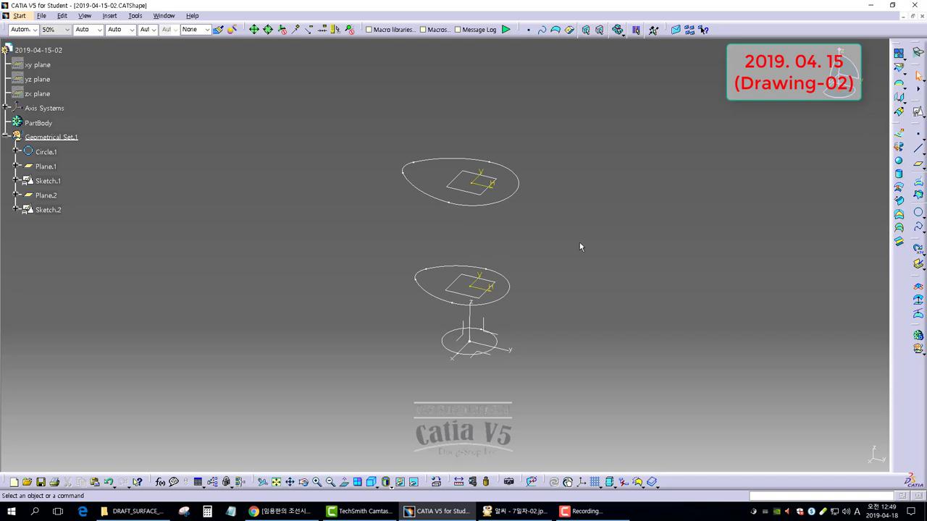
pyautogui.click(110, 16)
pyautogui.click(124, 48)
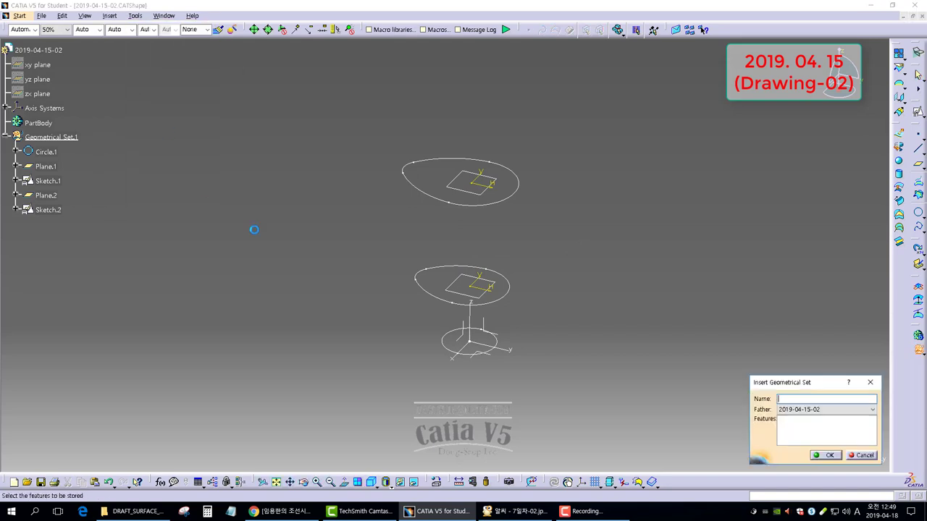
pyautogui.click(826, 455)
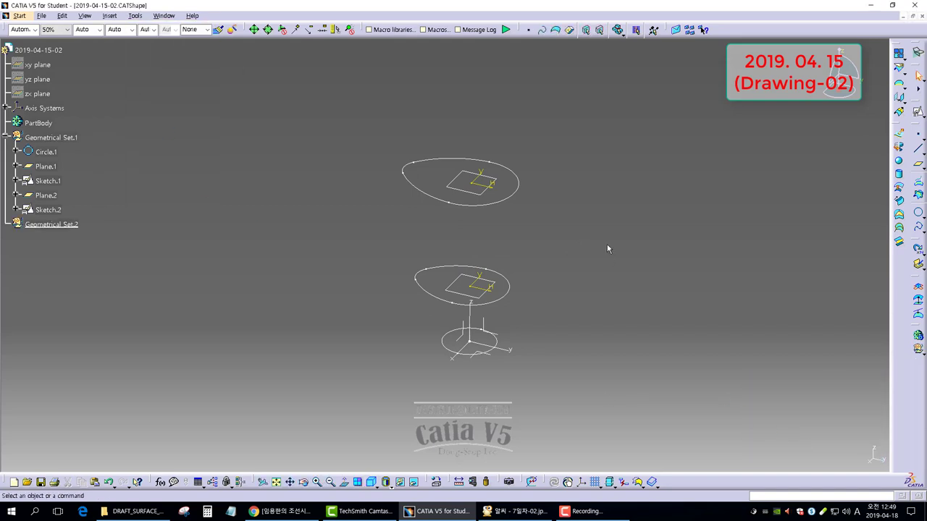
# Step: Create a tangent-on-curve point on the base circle along the X axis, keeping only the extracted vertex on the positive Y side
pyautogui.moveTo(608, 248); pyautogui.dragTo(584, 233, button='middle')
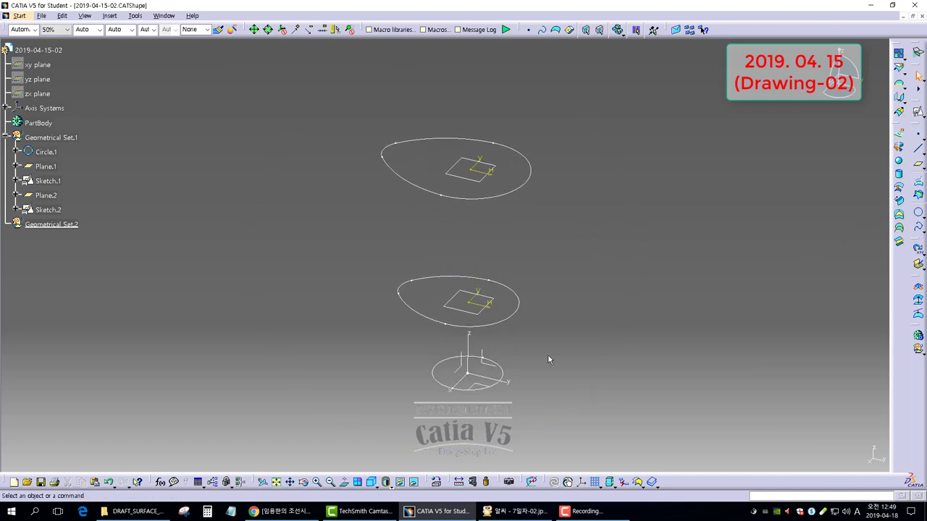
pyautogui.click(918, 134)
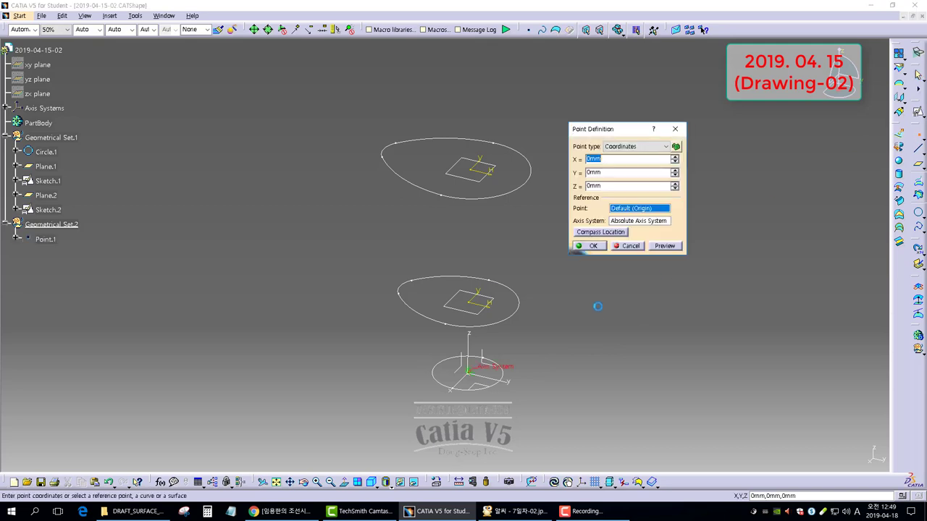
pyautogui.click(636, 147)
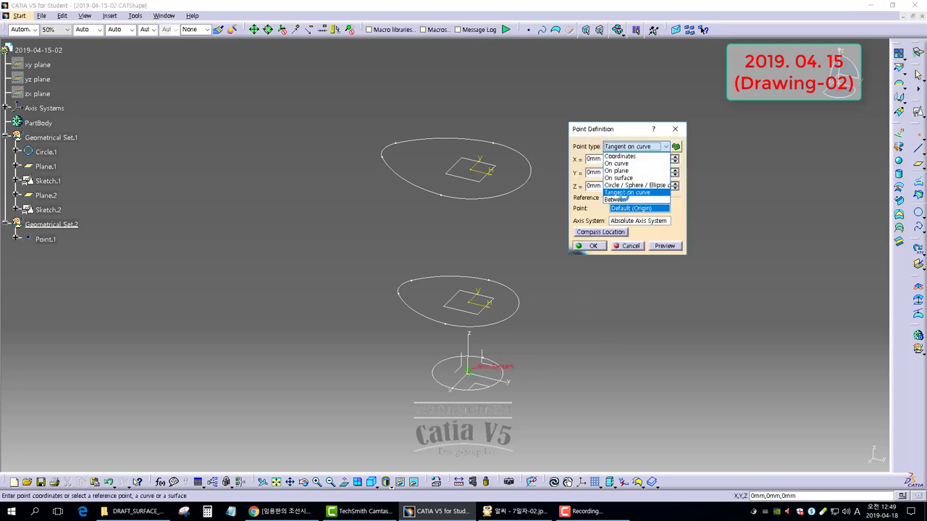
pyautogui.click(624, 196)
pyautogui.click(502, 389)
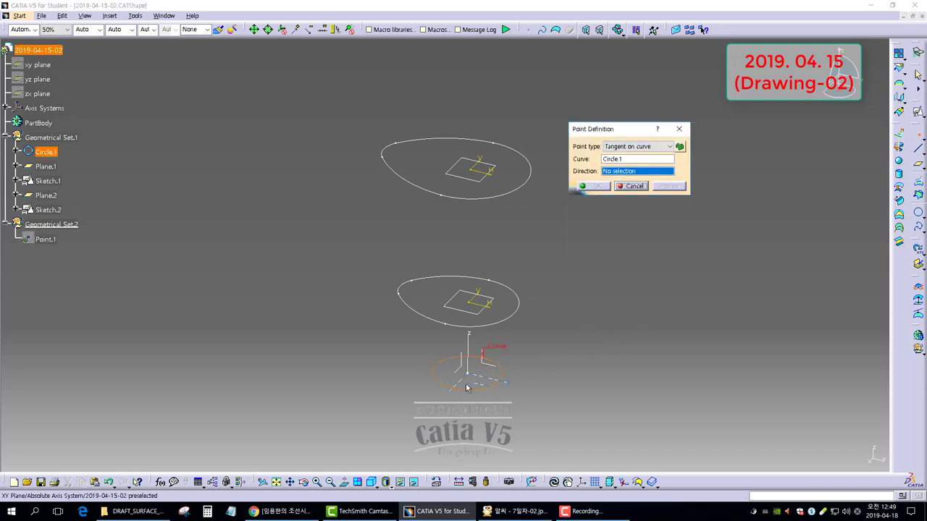
pyautogui.click(466, 384)
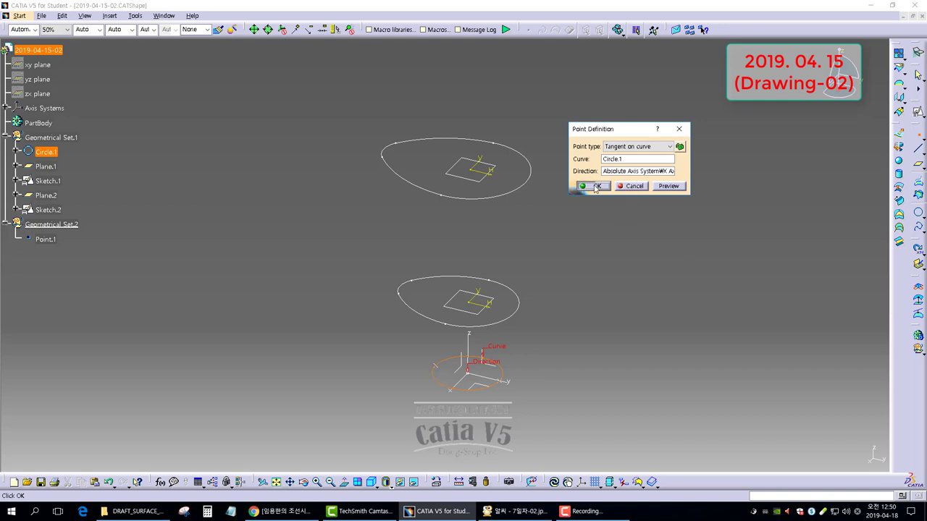
pyautogui.click(595, 187)
pyautogui.click(766, 424)
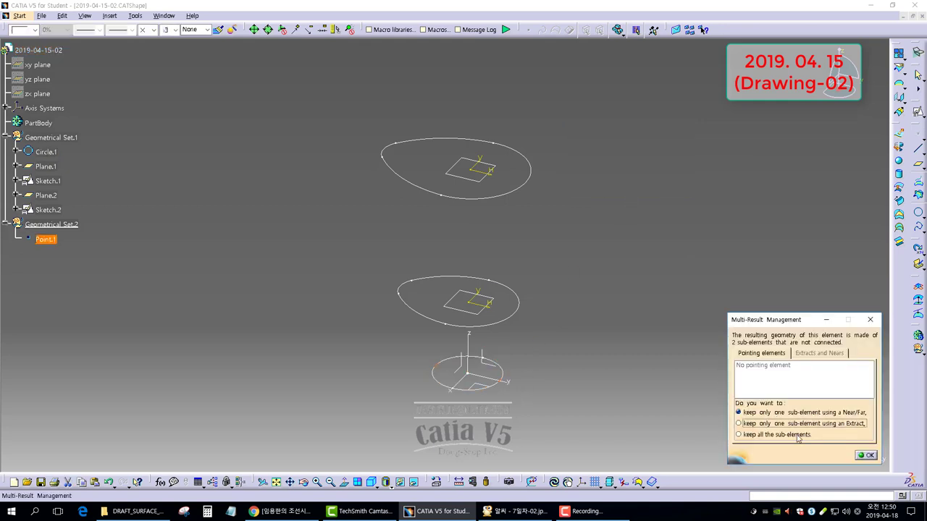
pyautogui.click(867, 455)
pyautogui.click(502, 381)
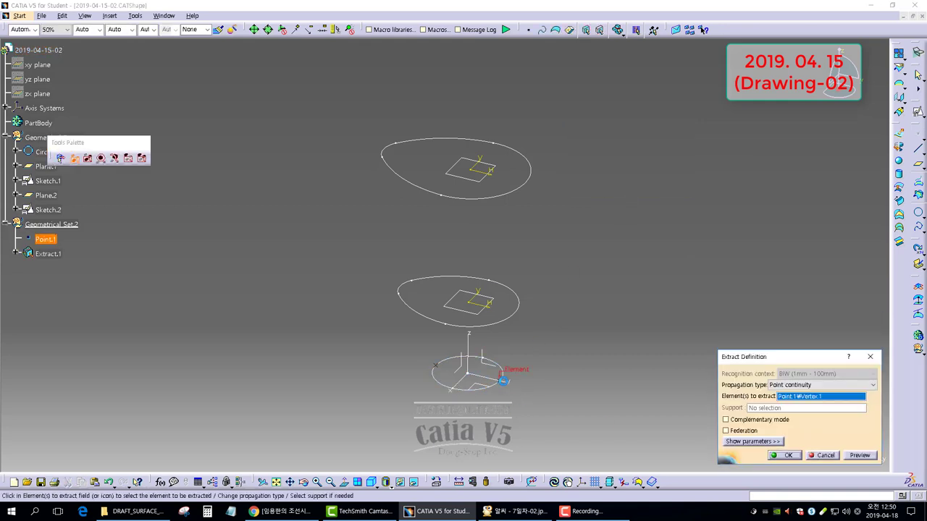
pyautogui.click(774, 454)
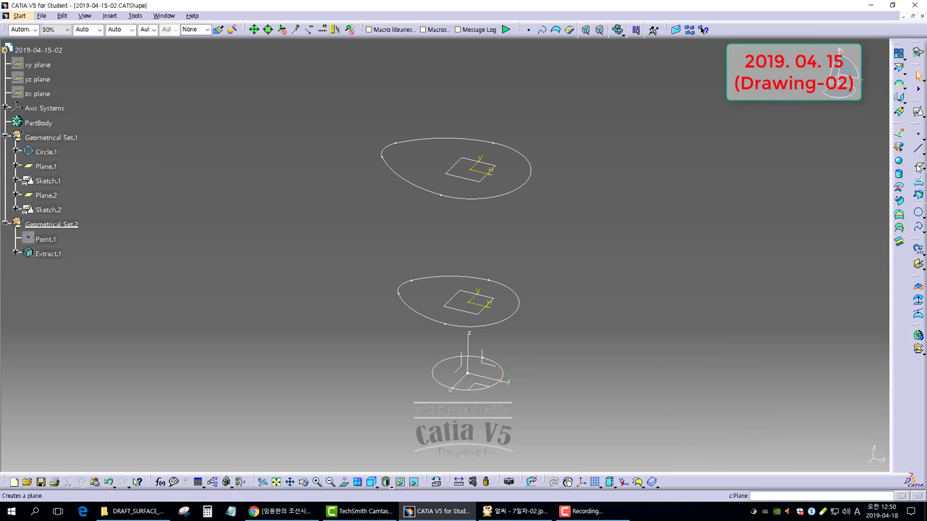
# Step: Create a tangent-on-curve point on the lower teardrop along the X axis, keeping only the extracted vertex at its wide end
pyautogui.click(918, 134)
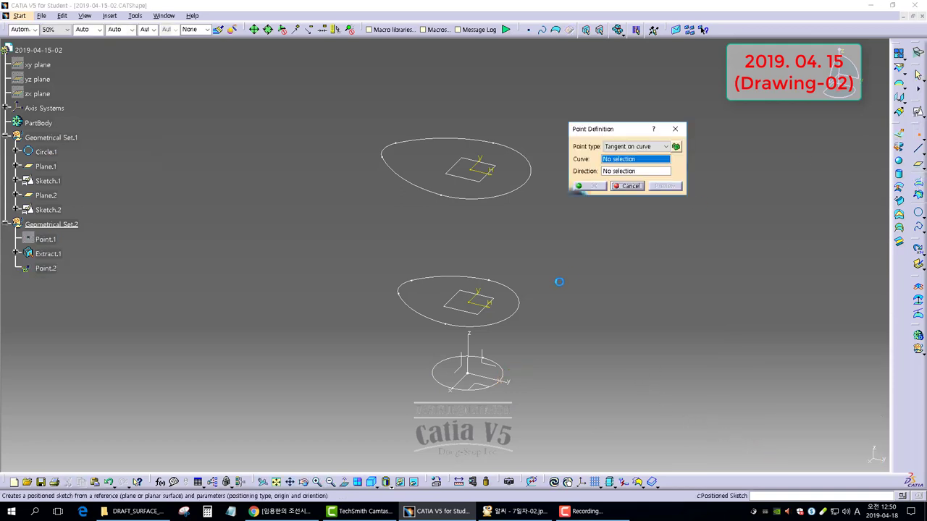
pyautogui.click(518, 314)
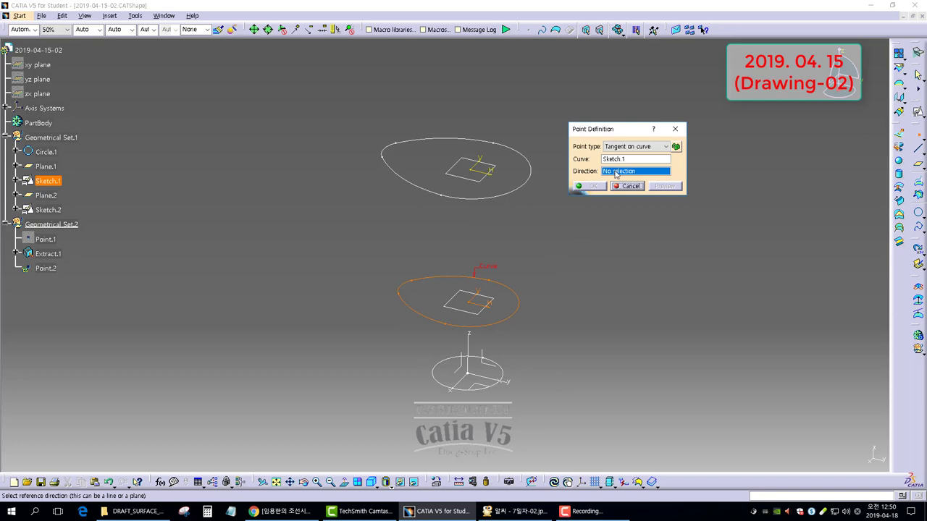
pyautogui.click(461, 385)
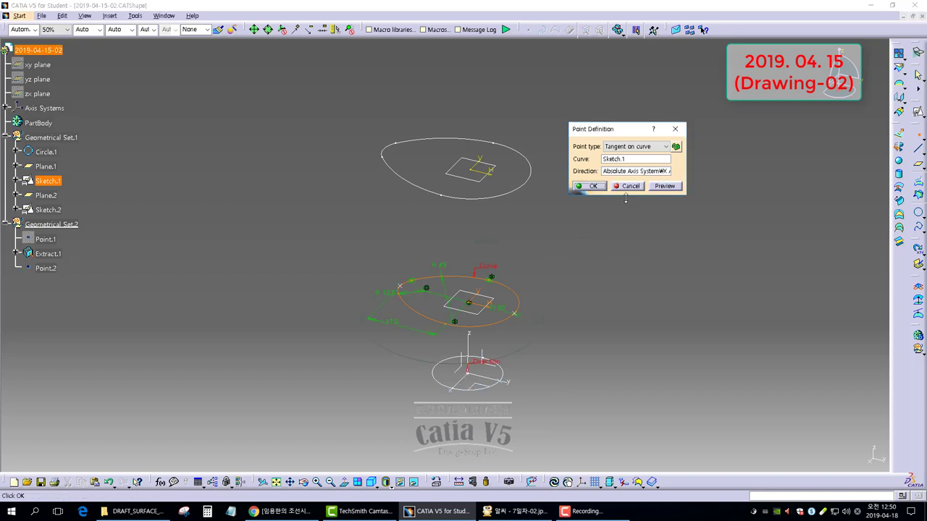
pyautogui.click(593, 186)
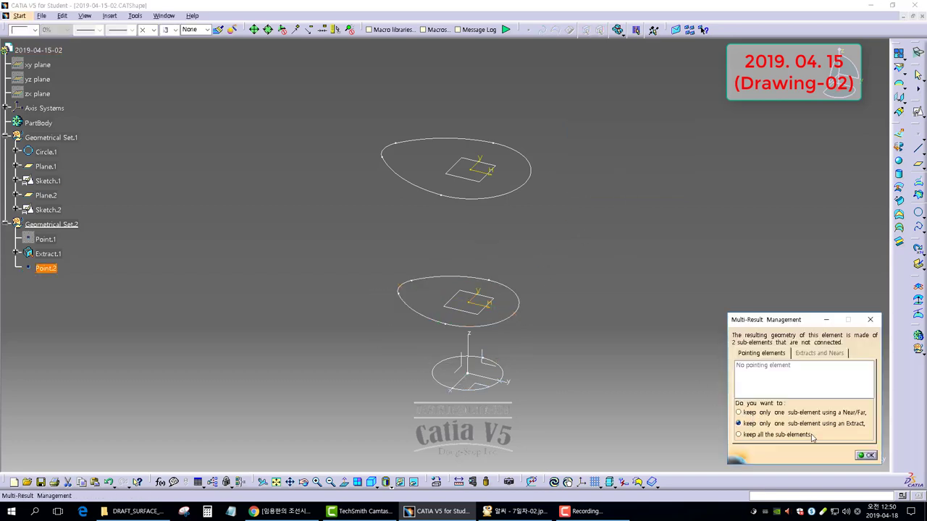
pyautogui.click(865, 456)
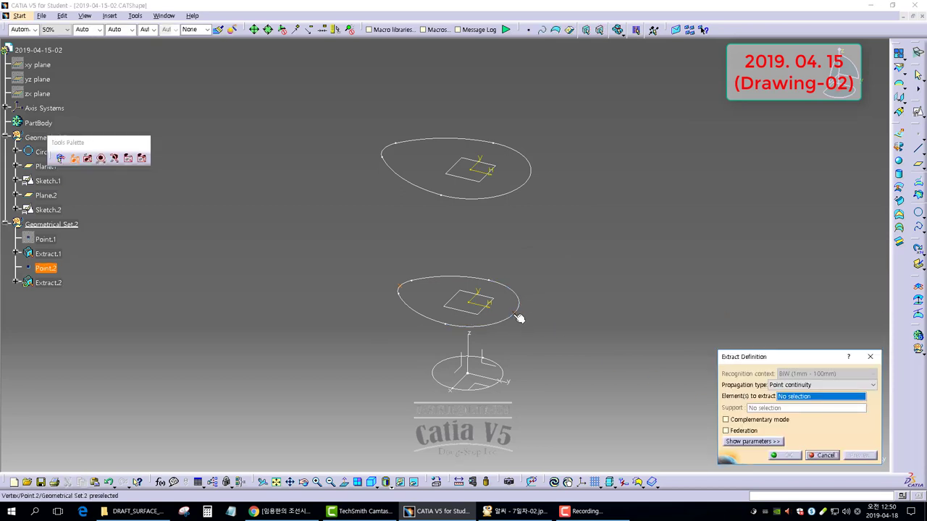
pyautogui.click(787, 455)
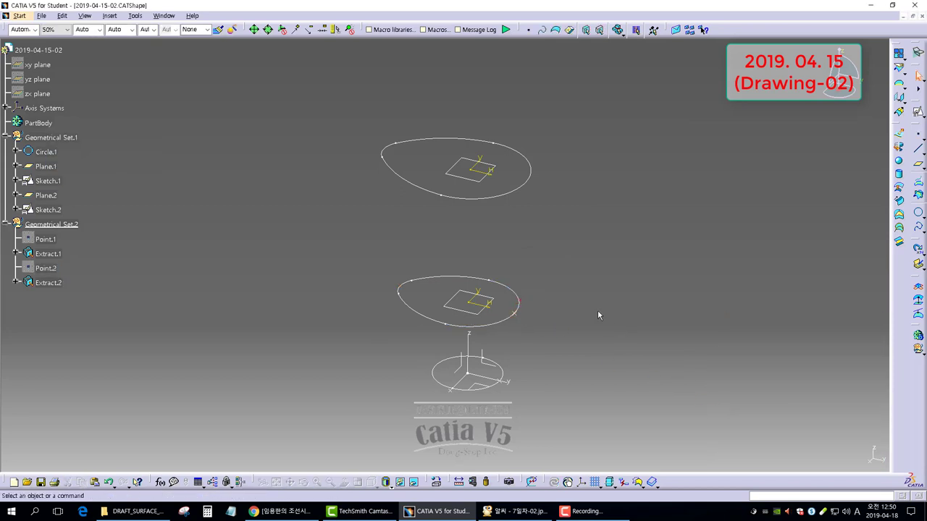
# Step: Create a tangent-on-curve point on the upper teardrop along the X axis, keeping only the extracted vertex at its wide end
pyautogui.click(916, 139)
pyautogui.click(528, 187)
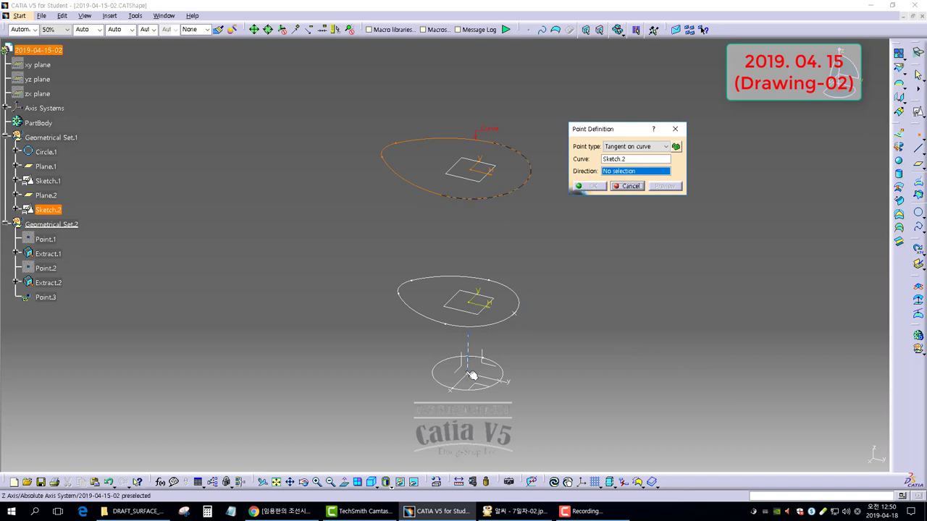
pyautogui.click(469, 378)
pyautogui.click(592, 186)
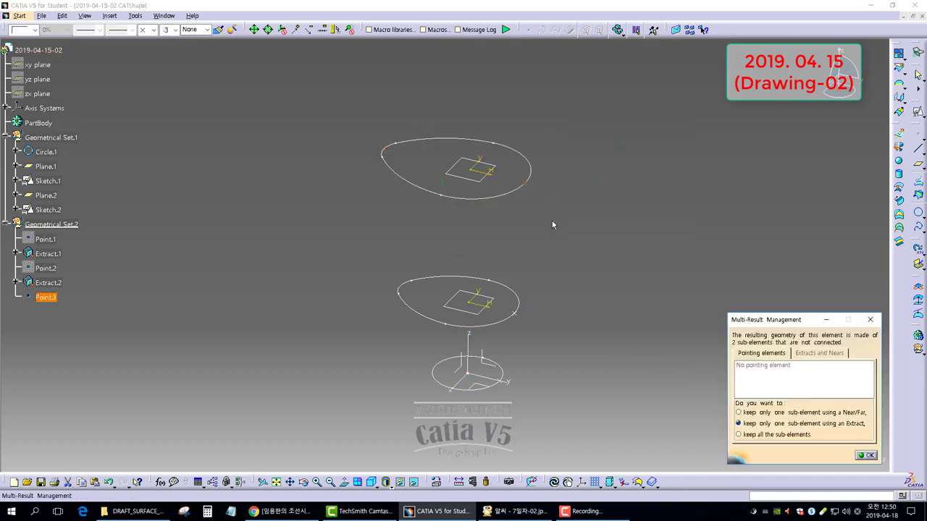
pyautogui.click(864, 455)
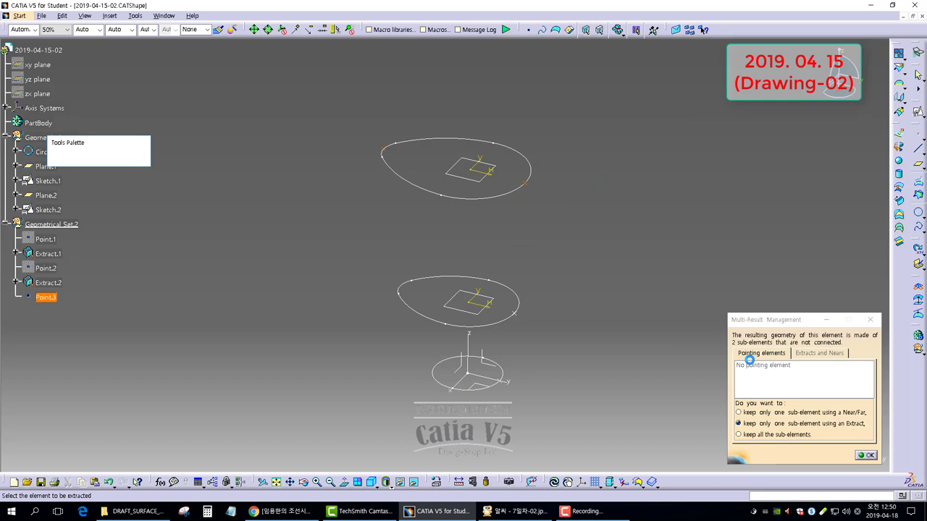
pyautogui.click(527, 183)
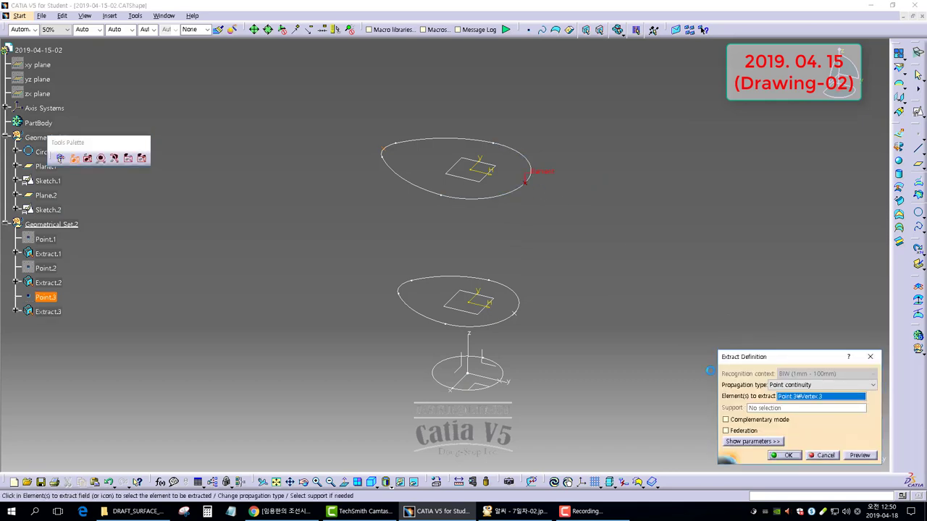
pyautogui.click(787, 455)
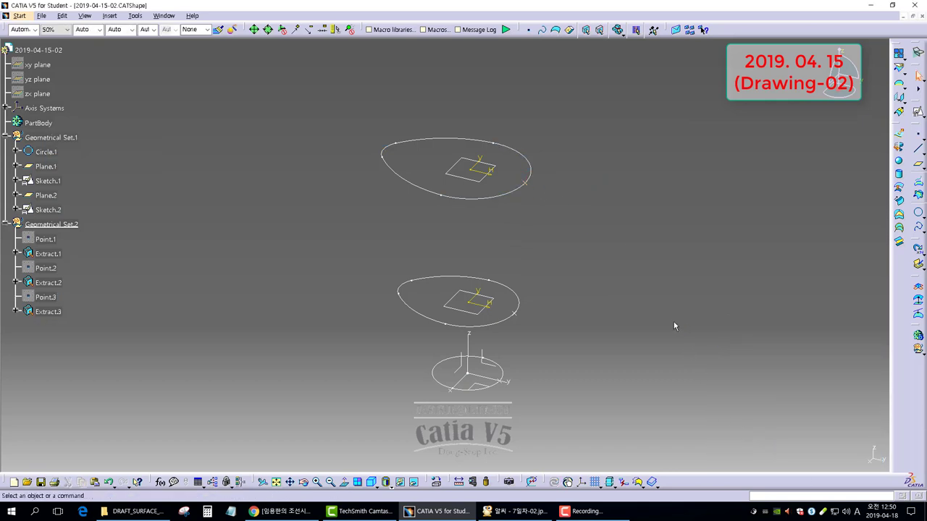
# Step: Create an extremum point on the base circle at the minimum along the Y axis
pyautogui.moveTo(641, 275); pyautogui.dragTo(651, 259, button='middle')
pyautogui.click(644, 269)
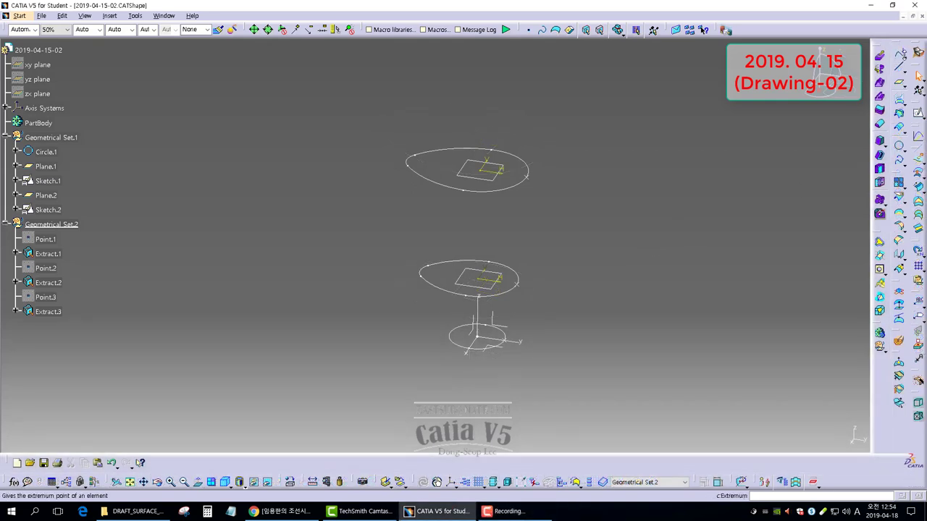
pyautogui.click(918, 379)
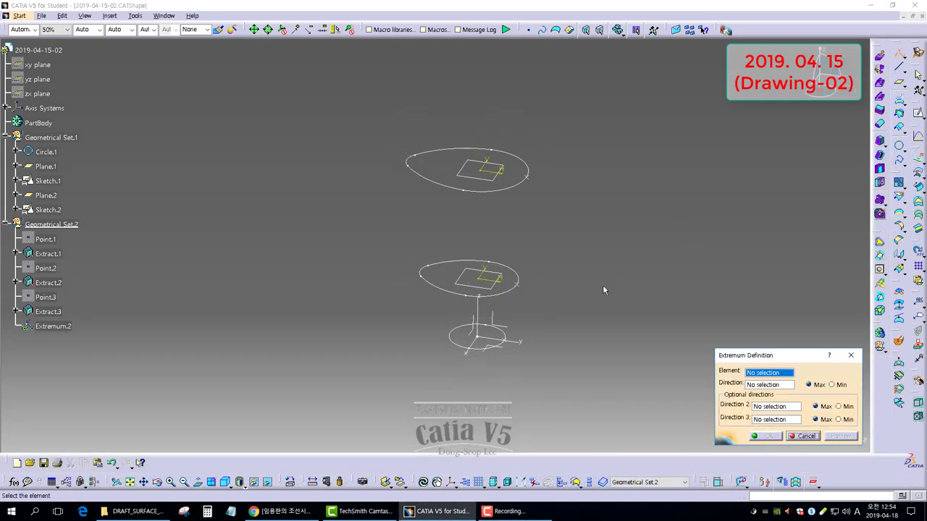
pyautogui.moveTo(735, 355); pyautogui.dragTo(608, 271)
pyautogui.moveTo(513, 363); pyautogui.dragTo(438, 360, button='middle')
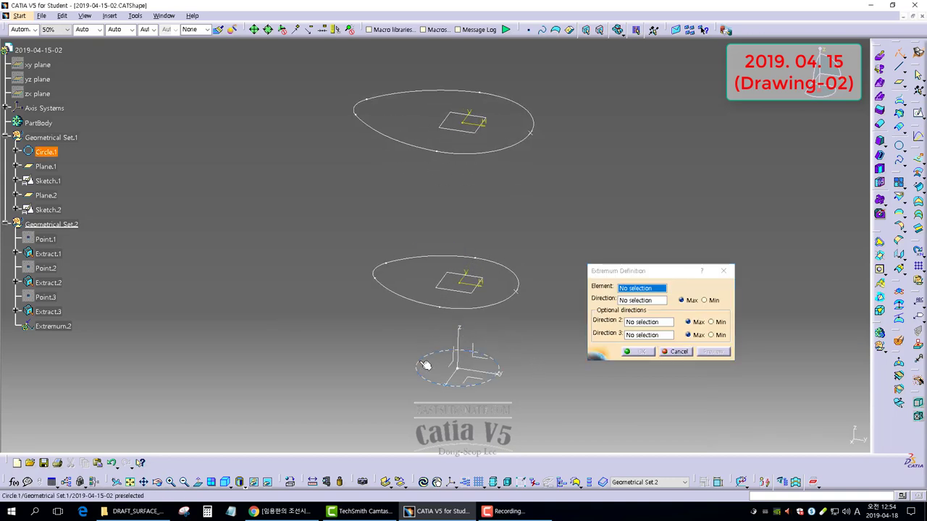
pyautogui.click(425, 365)
pyautogui.click(487, 376)
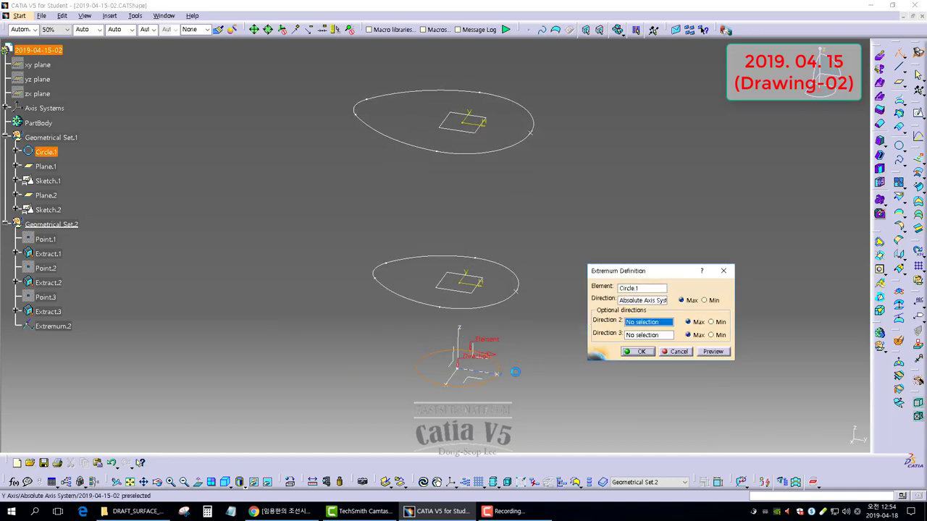
pyautogui.click(705, 300)
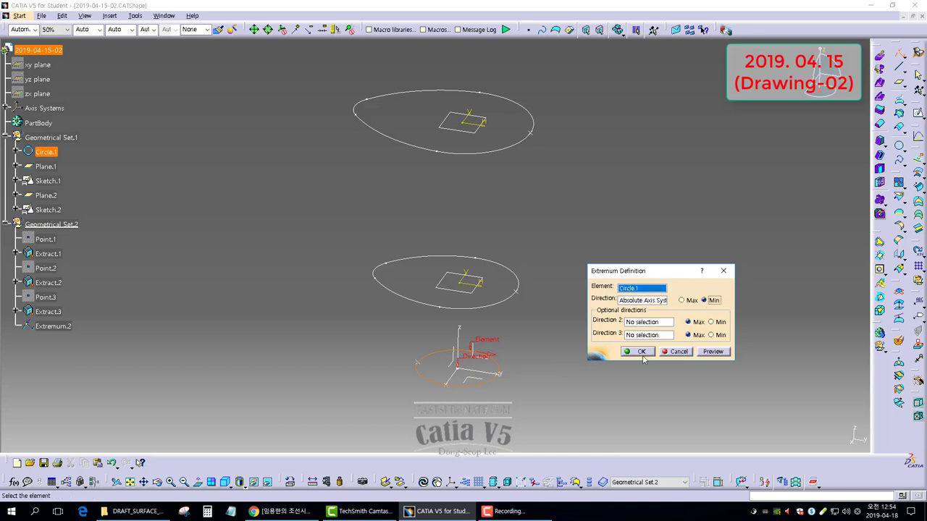
pyautogui.click(641, 352)
# Step: Create an extremum point on the lower teardrop at the minimum along the Y axis
pyautogui.click(899, 53)
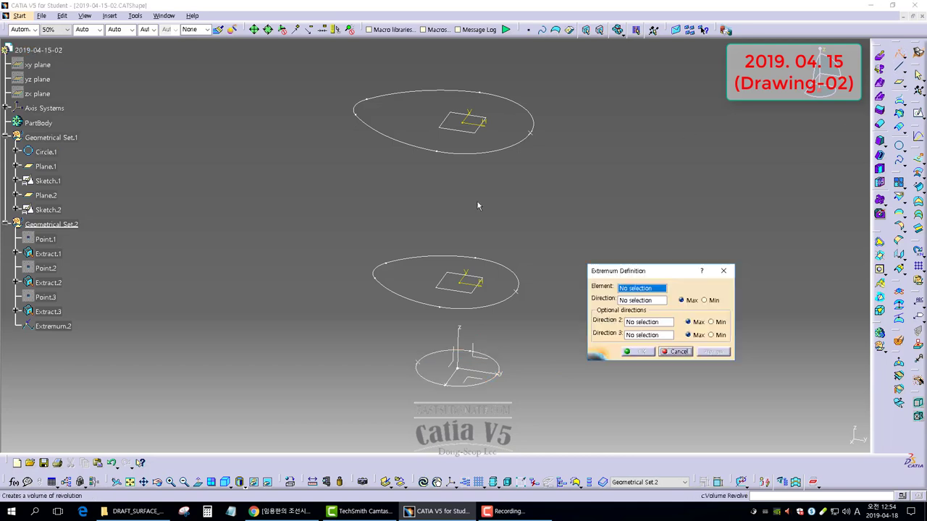
pyautogui.click(387, 292)
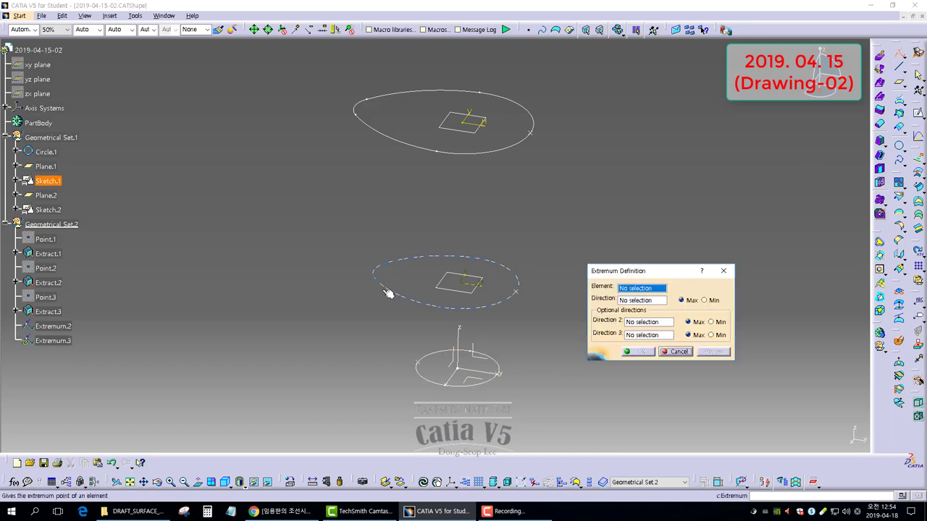
pyautogui.click(484, 371)
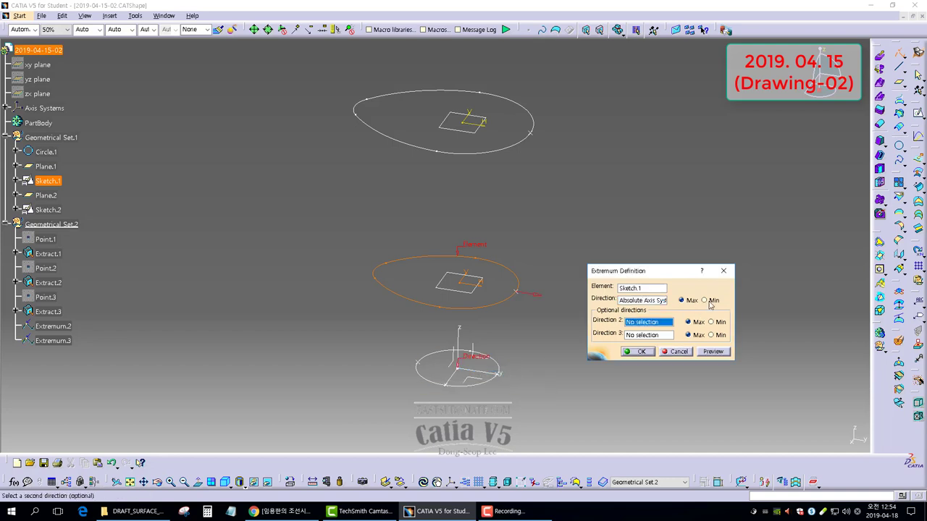
pyautogui.click(711, 301)
pyautogui.click(637, 352)
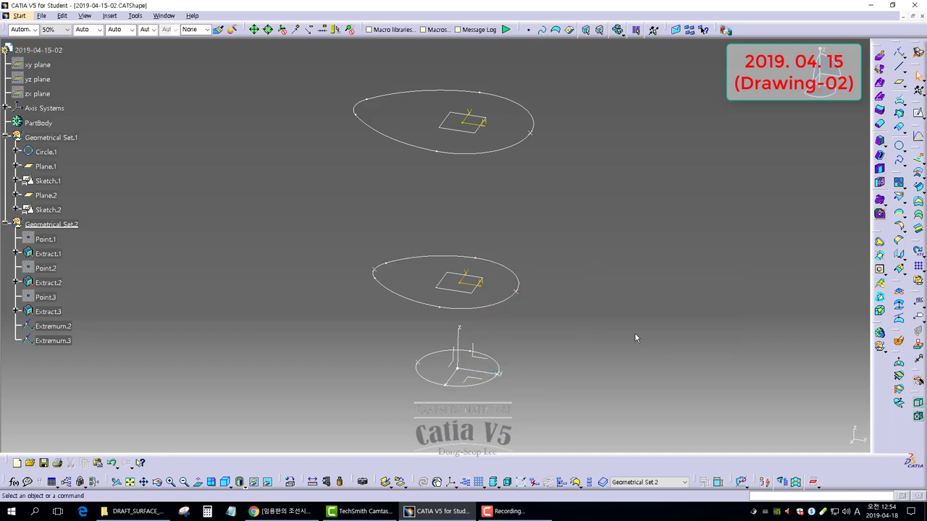
# Step: Create an extremum point on the upper teardrop at the minimum along the Y axis
pyautogui.click(899, 53)
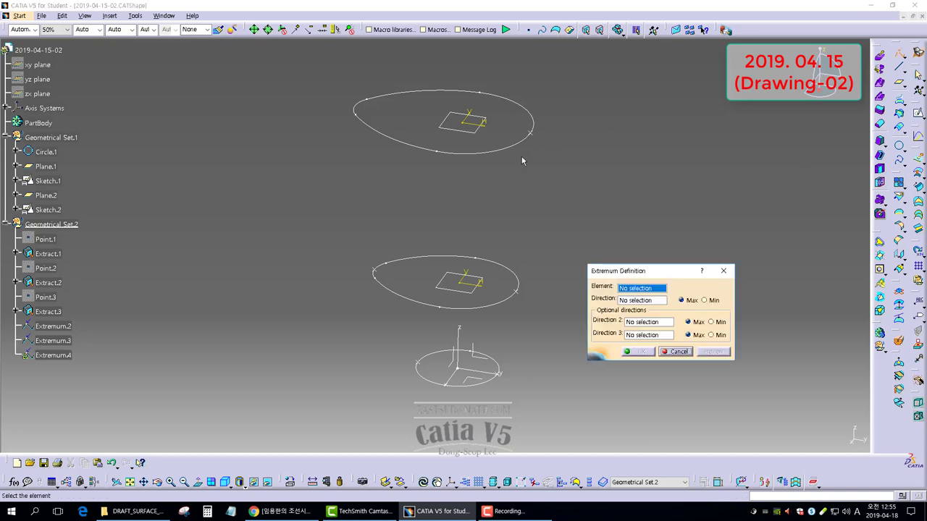
pyautogui.click(507, 145)
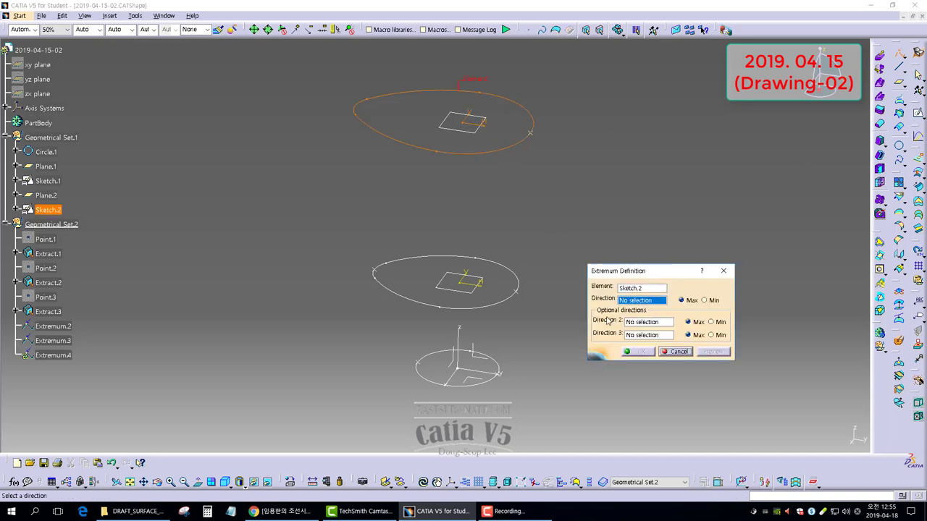
pyautogui.click(478, 369)
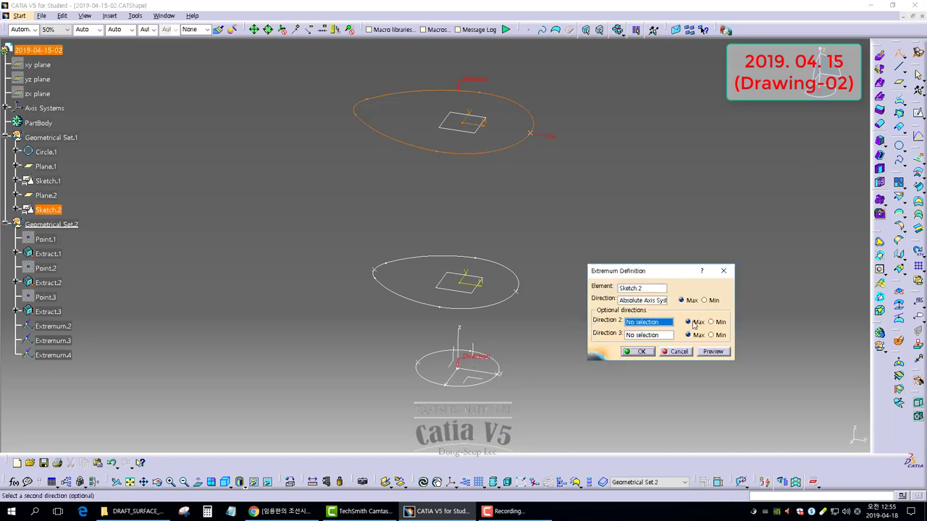
pyautogui.click(711, 301)
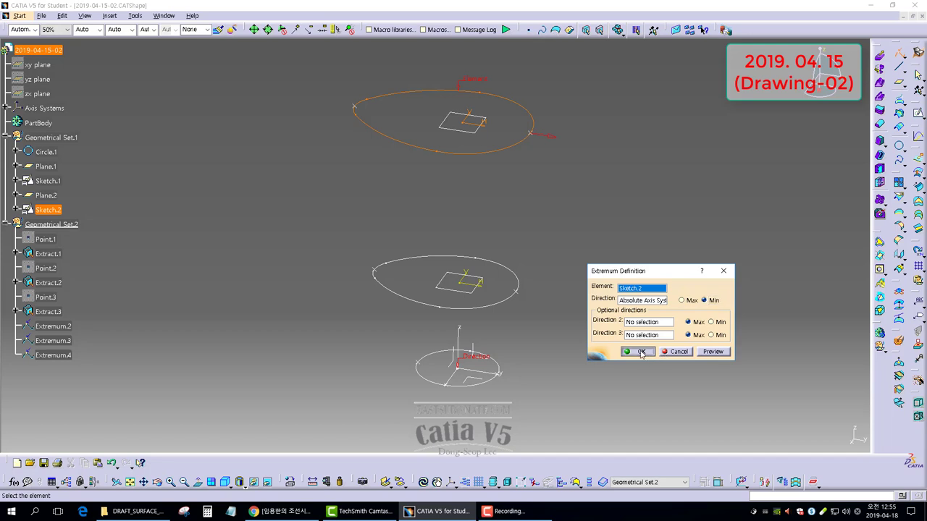
pyautogui.click(640, 352)
# Step: Create an extremum point on the base circle at the maximum along the X axis
pyautogui.moveTo(596, 291)
pyautogui.mouseDown(button='middle')
pyautogui.moveTo(534, 323)
pyautogui.moveTo(551, 294)
pyautogui.mouseUp(button='middle')
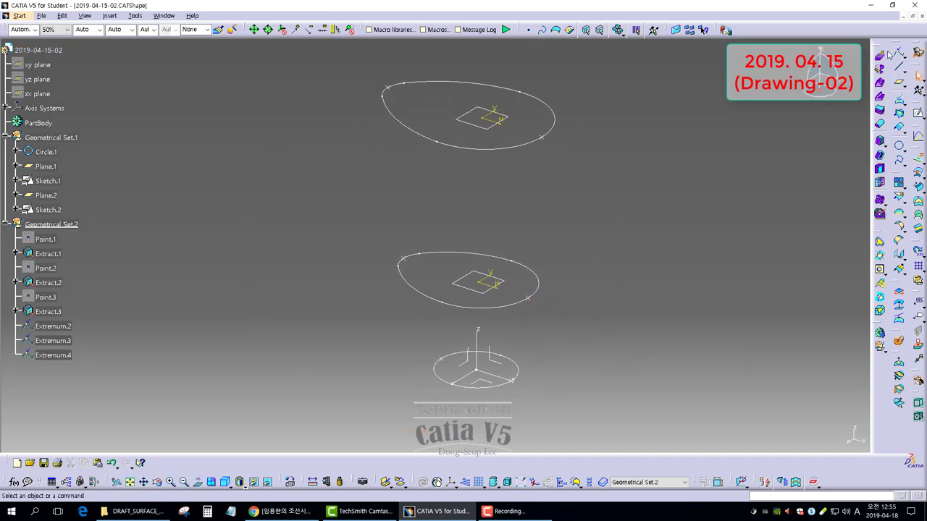
pyautogui.click(471, 382)
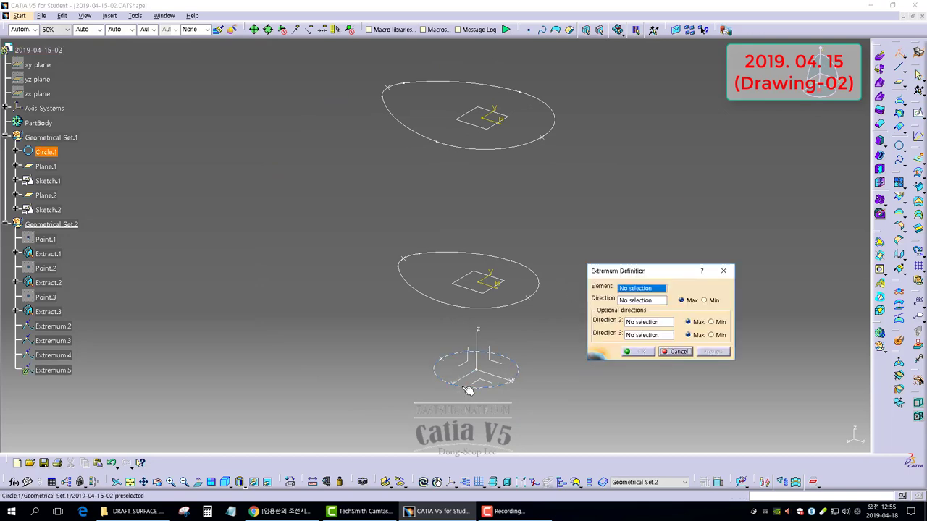
pyautogui.click(470, 380)
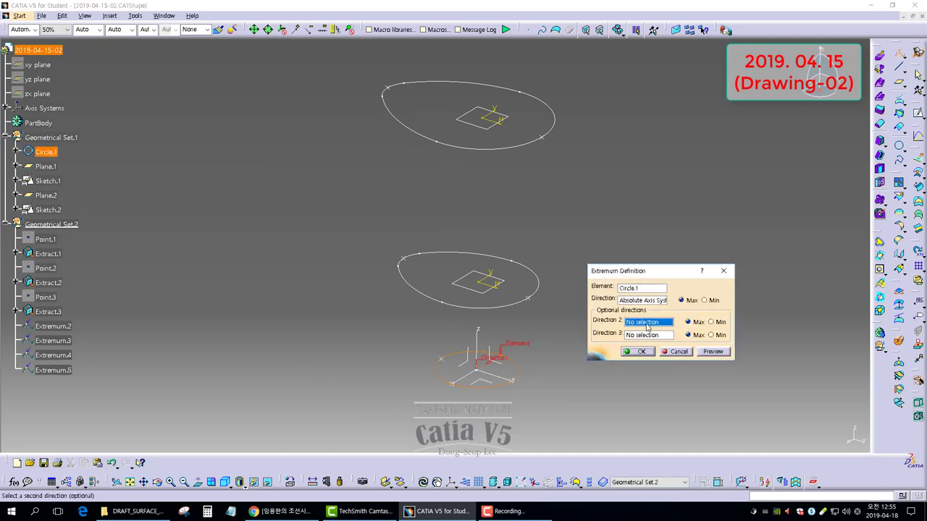
pyautogui.click(640, 352)
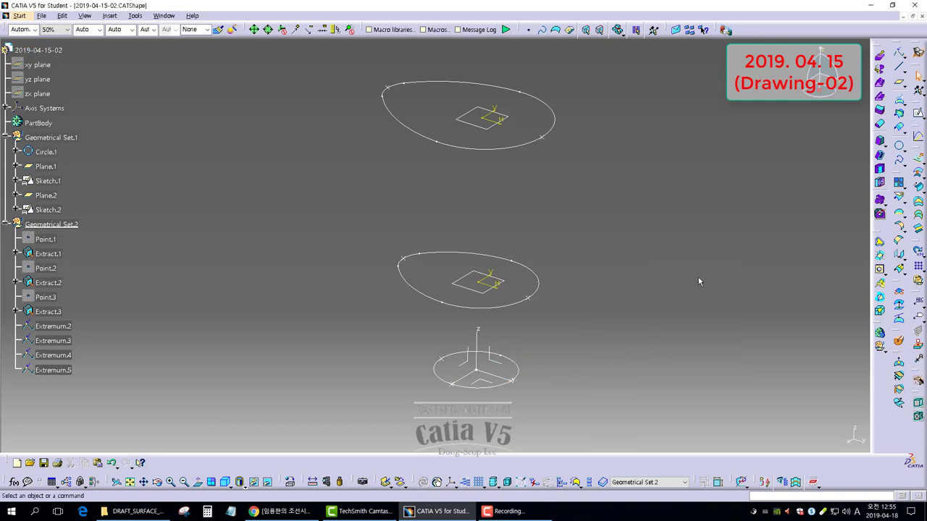
# Step: Create an extremum point on the lower teardrop at the maximum along the X axis
pyautogui.click(898, 58)
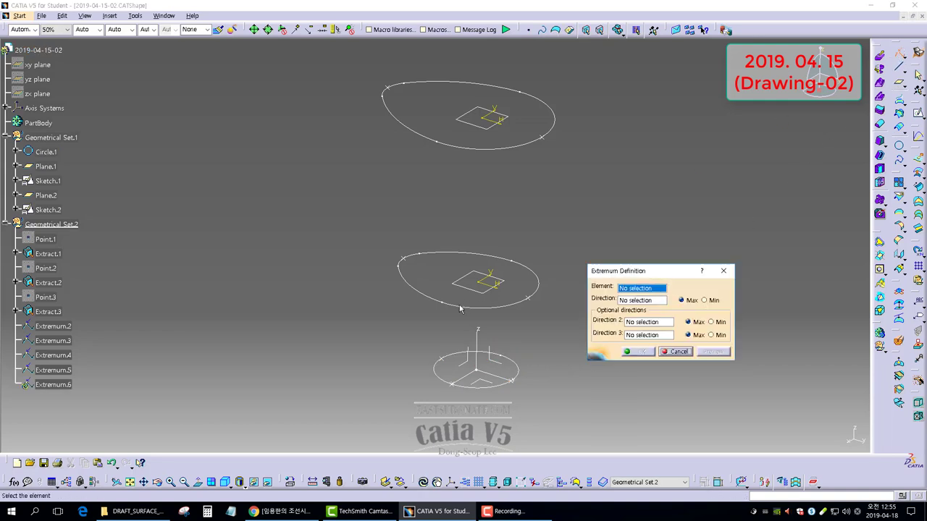
pyautogui.click(464, 308)
pyautogui.click(470, 378)
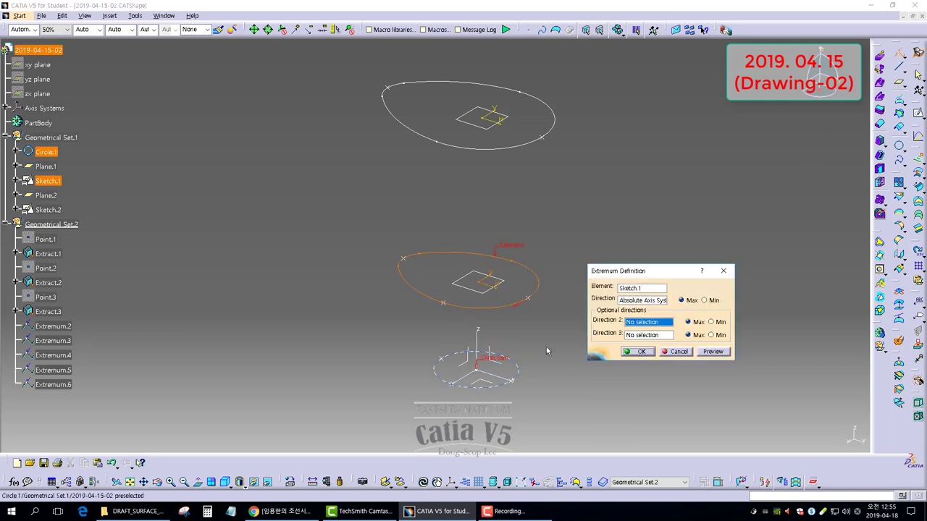
pyautogui.click(637, 352)
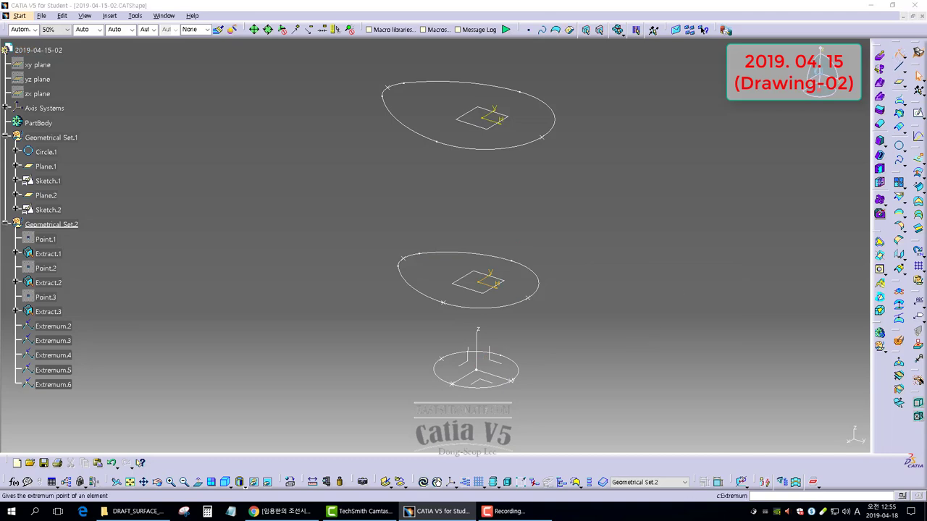
# Step: Create an extremum point on the upper teardrop at the maximum along the X axis
pyautogui.click(898, 58)
pyautogui.click(467, 150)
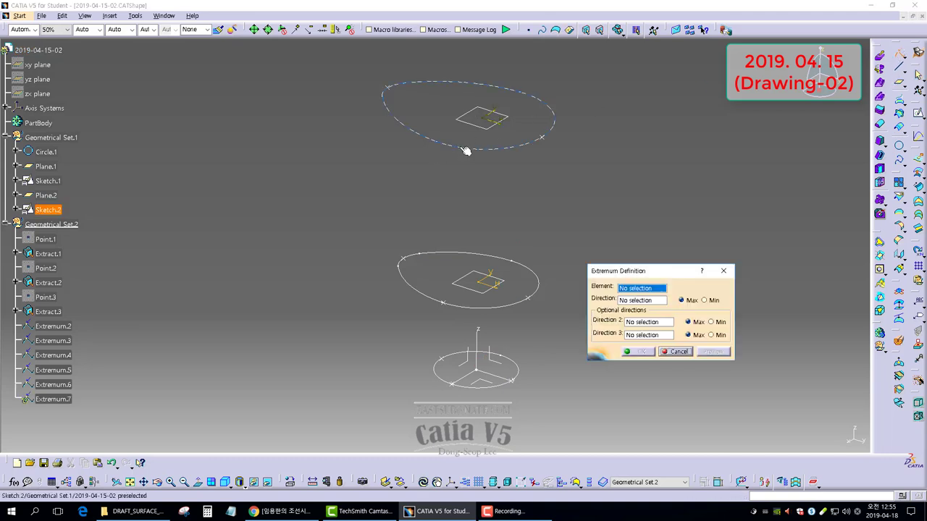
pyautogui.click(463, 375)
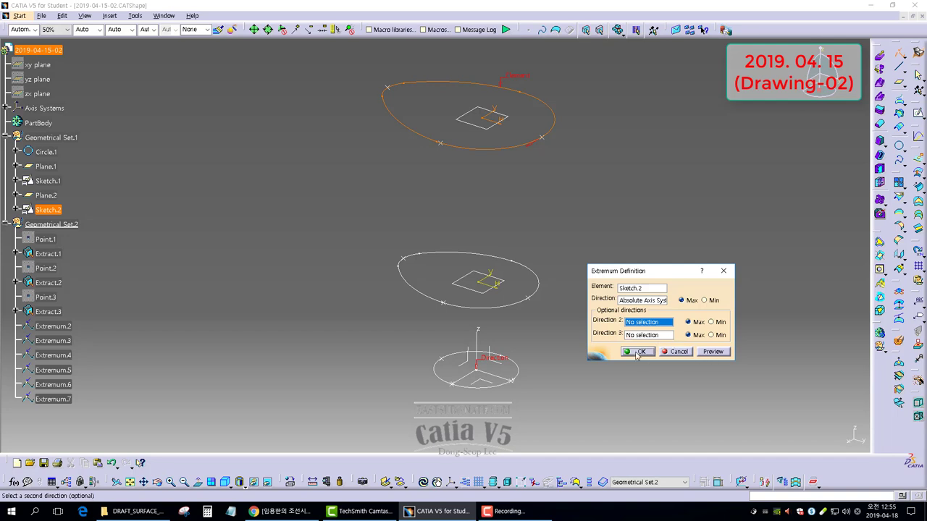
pyautogui.click(639, 352)
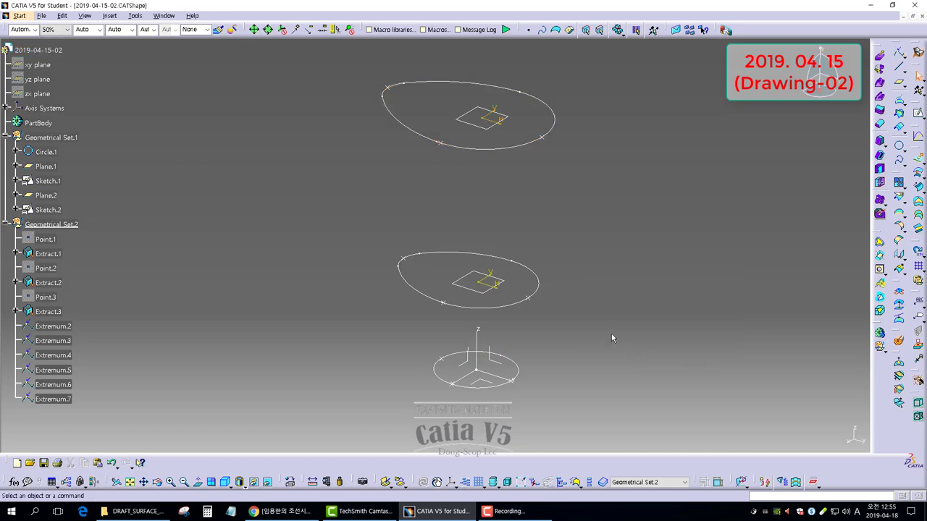
# Step: Create a three-point circle through Extract.1, Extract.2 and Extract.3, trimmed to the arc running from the base circle to the upper teardrop
pyautogui.moveTo(393, 158); pyautogui.dragTo(468, 215, button='middle')
pyautogui.scroll(1, 427, 196)
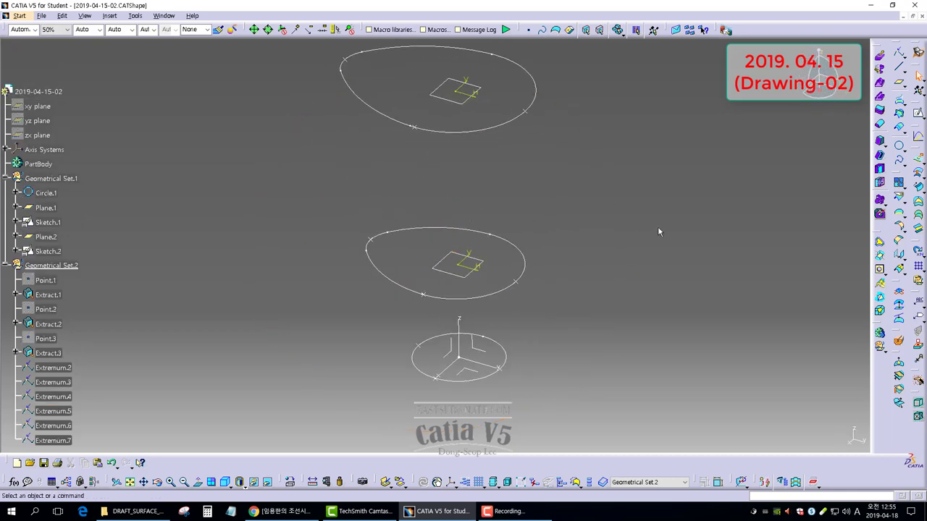
pyautogui.click(904, 151)
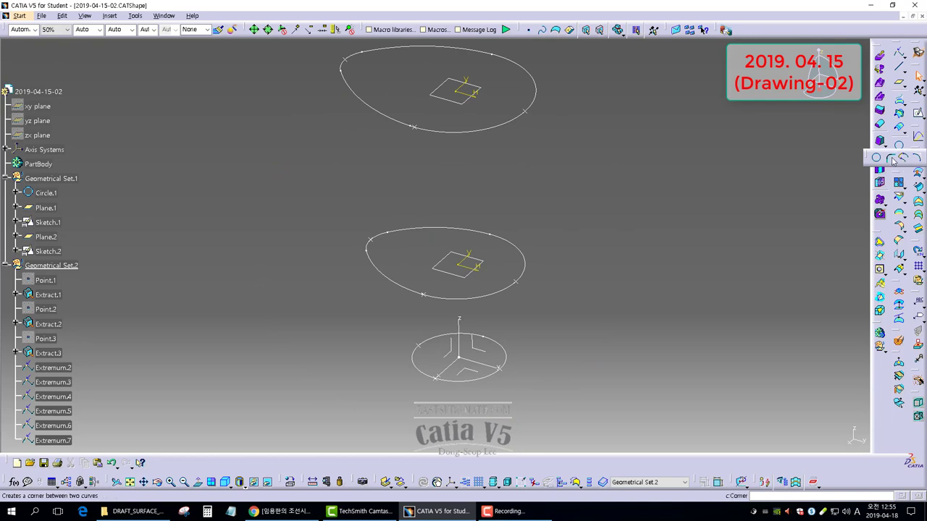
pyautogui.click(876, 158)
pyautogui.click(741, 312)
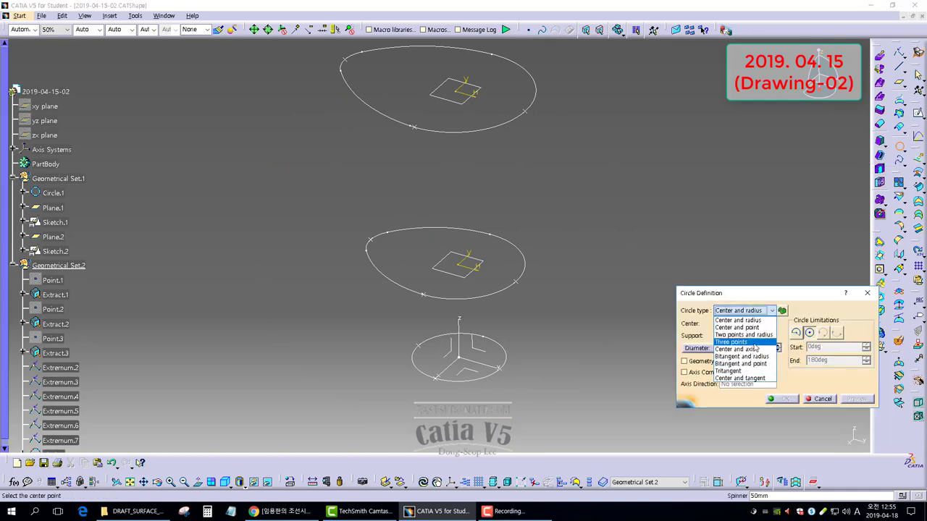
pyautogui.click(753, 343)
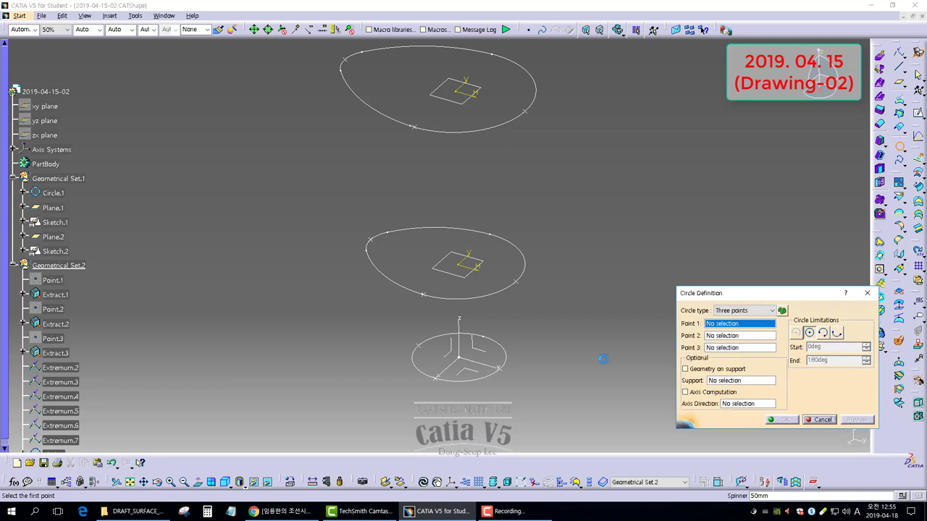
pyautogui.click(501, 367)
pyautogui.click(516, 283)
pyautogui.click(526, 108)
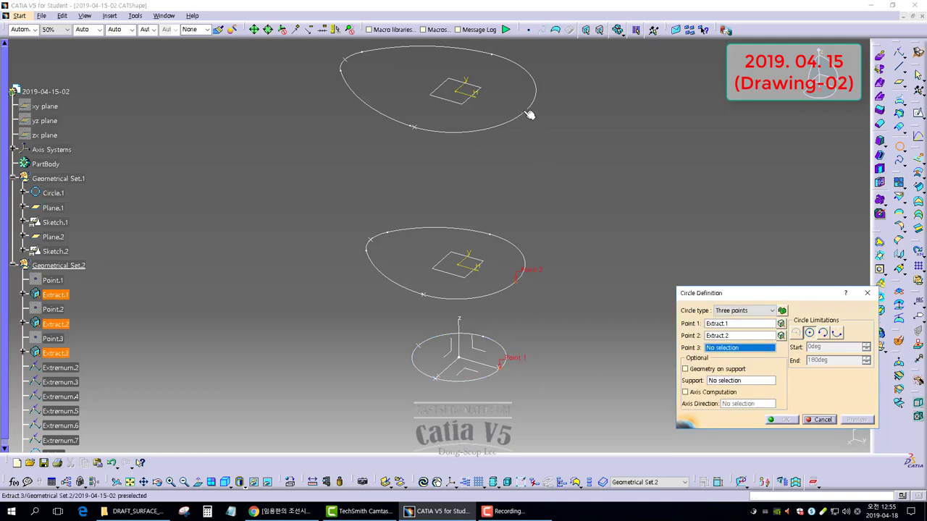
pyautogui.moveTo(563, 232); pyautogui.dragTo(557, 289, button='middle')
pyautogui.click(823, 333)
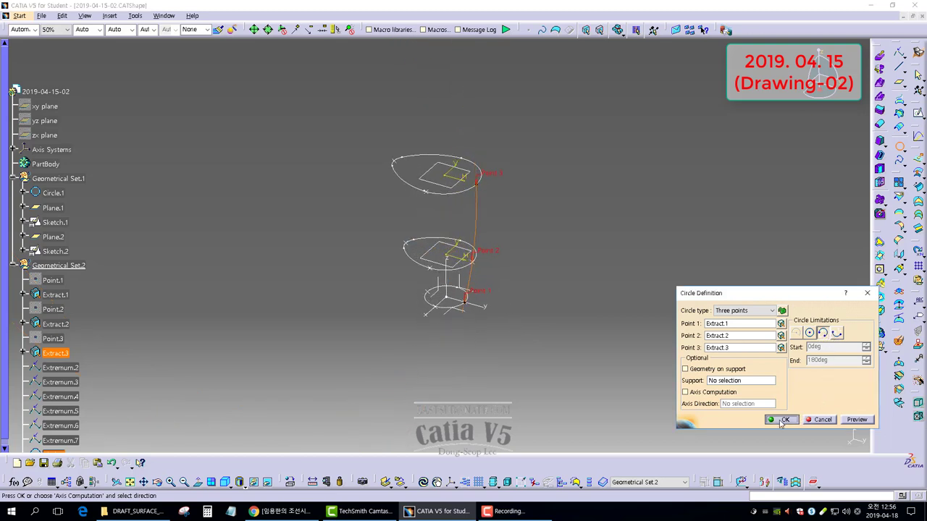
pyautogui.click(783, 420)
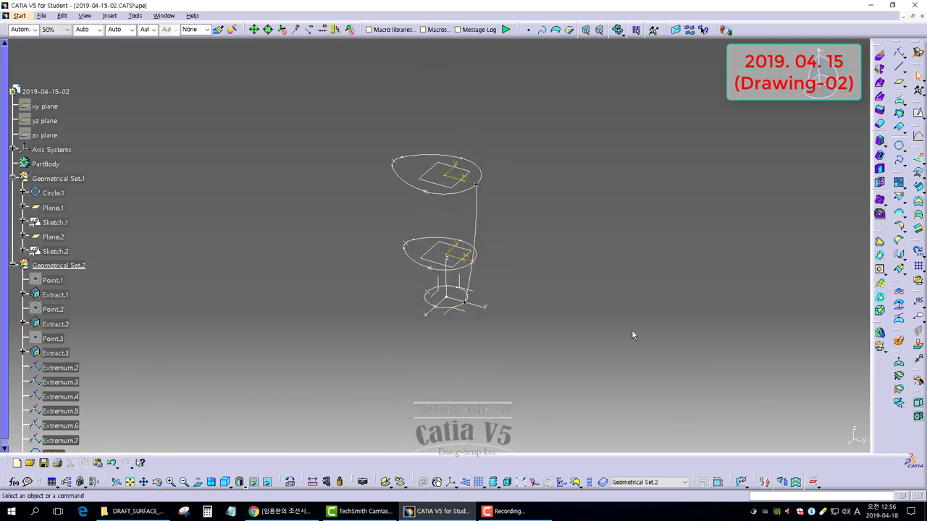
# Step: Create a trimmed three-point arc through Extremum.2, Extremum.3 and Extremum.4, from the base circle to the upper teardrop
pyautogui.click(900, 145)
pyautogui.scroll(2, 438, 234)
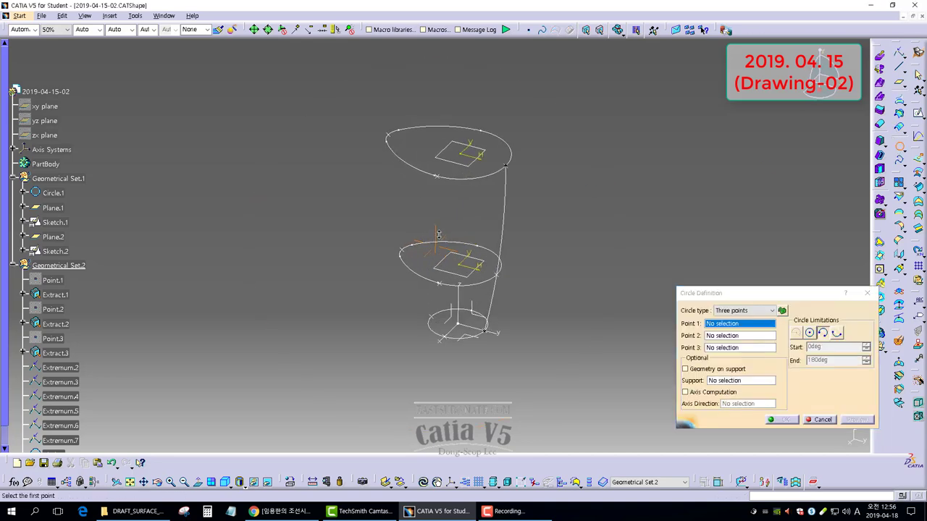
pyautogui.click(435, 319)
pyautogui.click(403, 252)
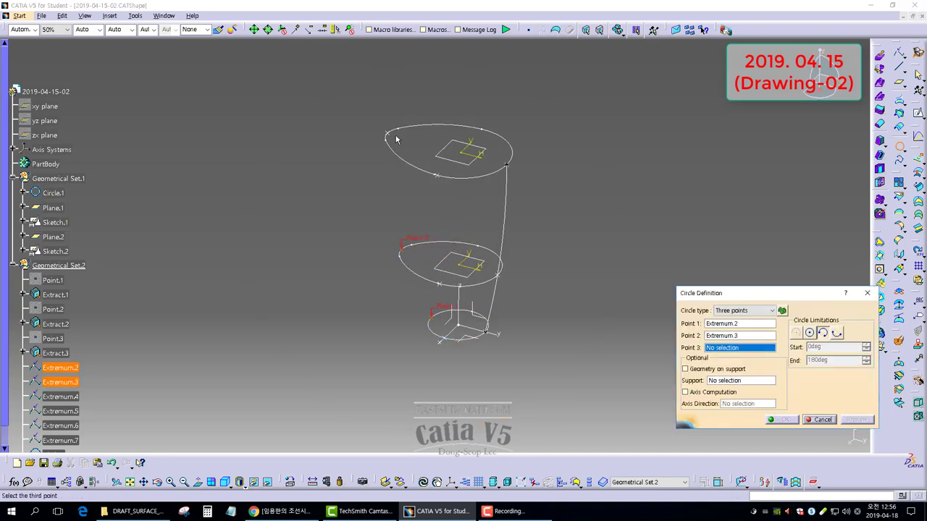
pyautogui.click(386, 134)
pyautogui.click(786, 419)
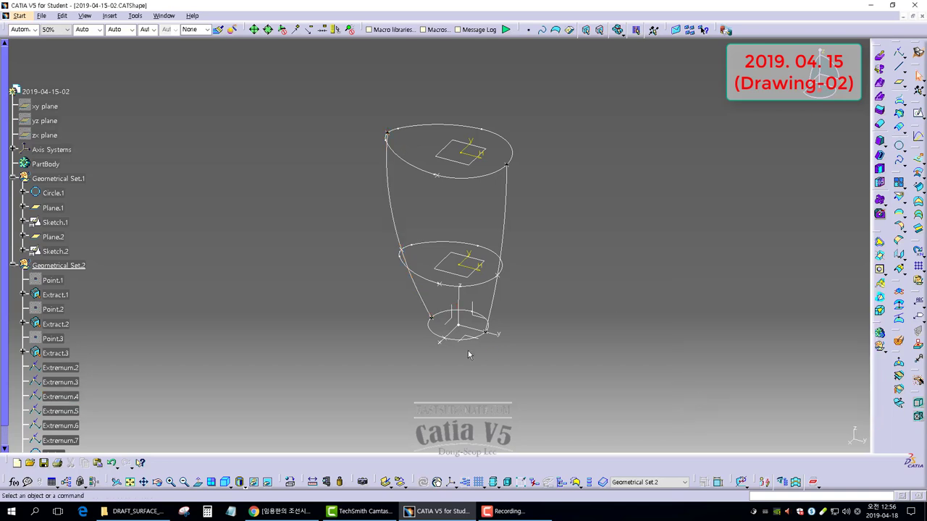
# Step: Create a trimmed three-point arc through Extremum.5, Extremum.6 and Extremum.7 on the three sections' X-side points
pyautogui.moveTo(470, 352)
pyautogui.mouseDown(button='middle')
pyautogui.moveTo(480, 299)
pyautogui.moveTo(507, 249)
pyautogui.moveTo(407, 306)
pyautogui.moveTo(389, 347)
pyautogui.moveTo(391, 311)
pyautogui.mouseUp(button='middle')
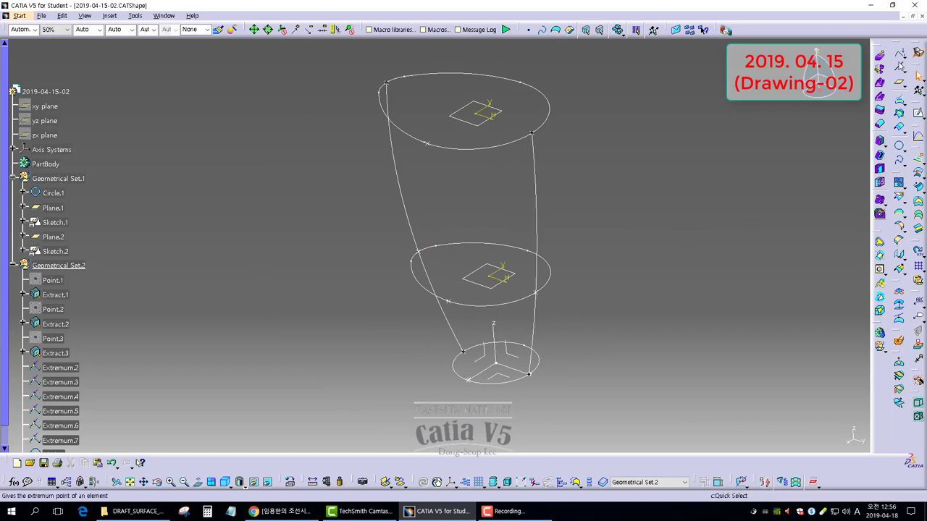
pyautogui.click(899, 146)
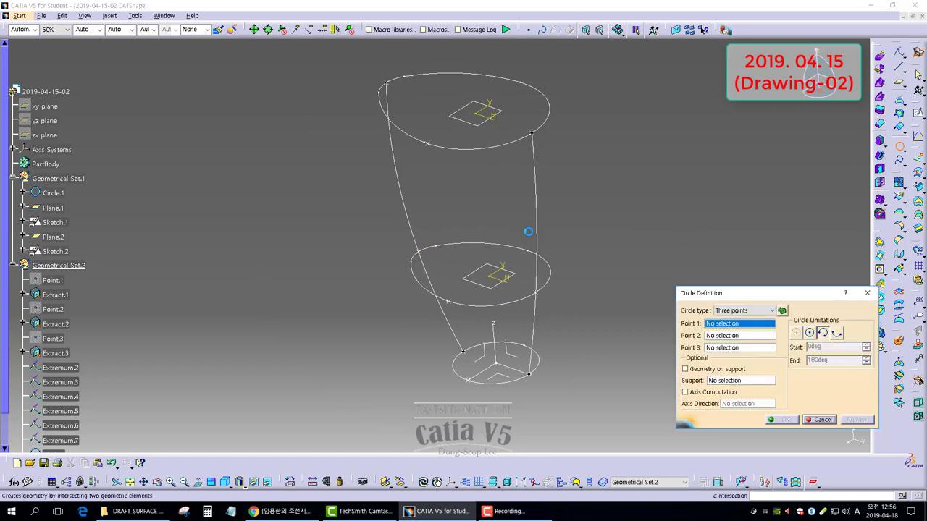
pyautogui.click(467, 378)
pyautogui.click(449, 298)
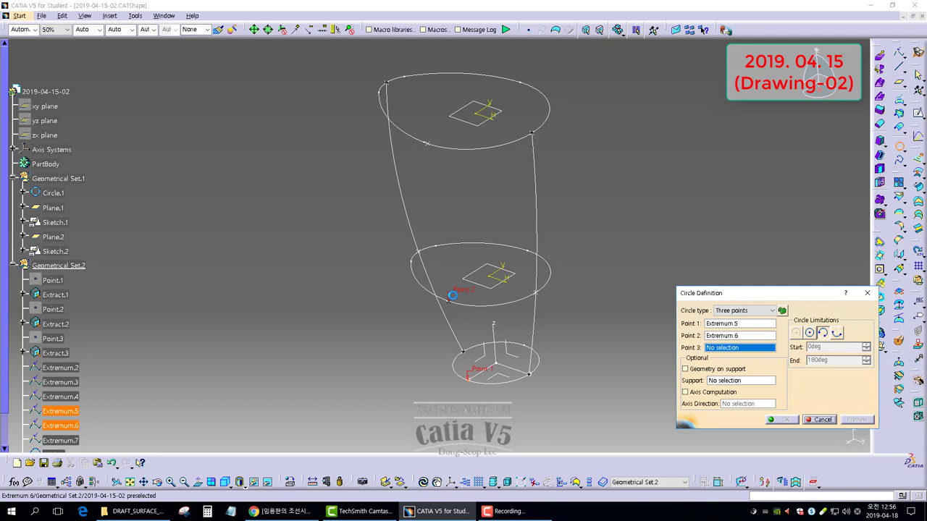
pyautogui.click(427, 142)
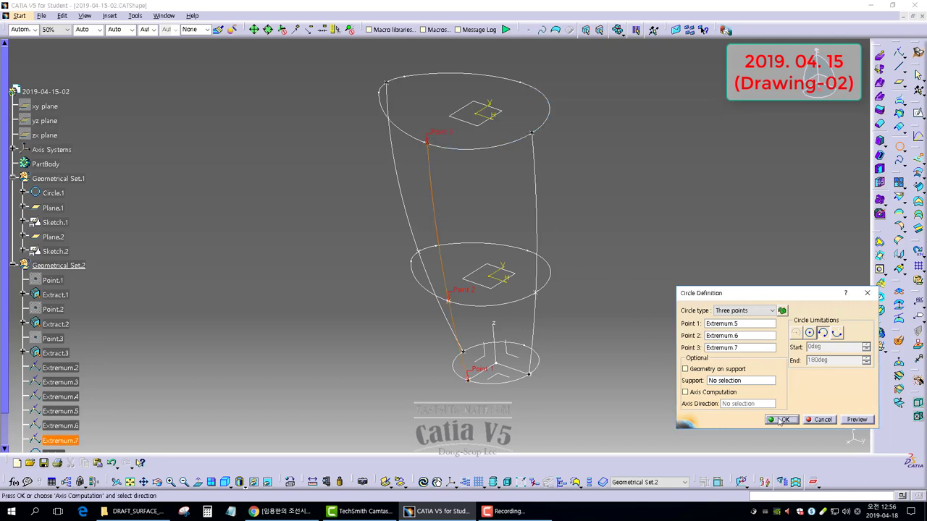
pyautogui.click(780, 420)
# Step: Mirror the arc Circle.5 about the axis system's YZ plane with the Symmetry command
pyautogui.moveTo(550, 289); pyautogui.dragTo(495, 265, button='middle')
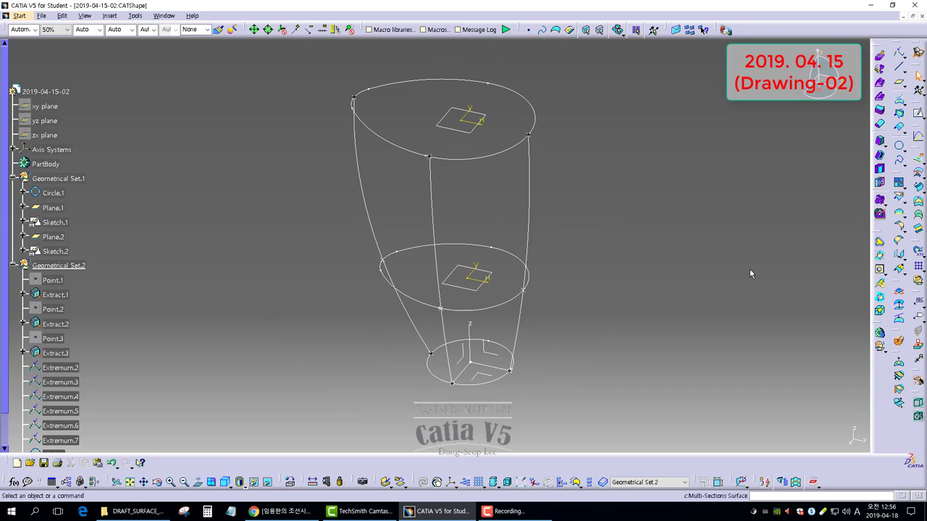
pyautogui.click(881, 258)
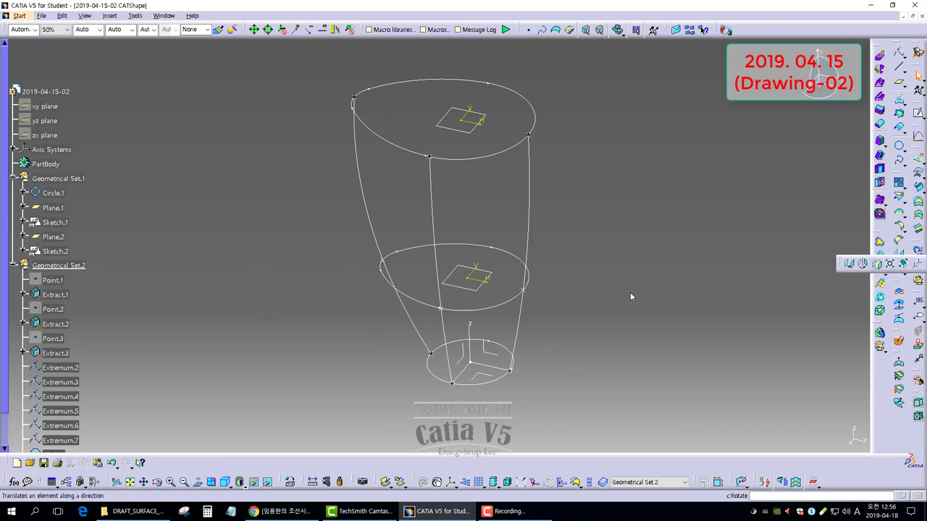
pyautogui.click(876, 264)
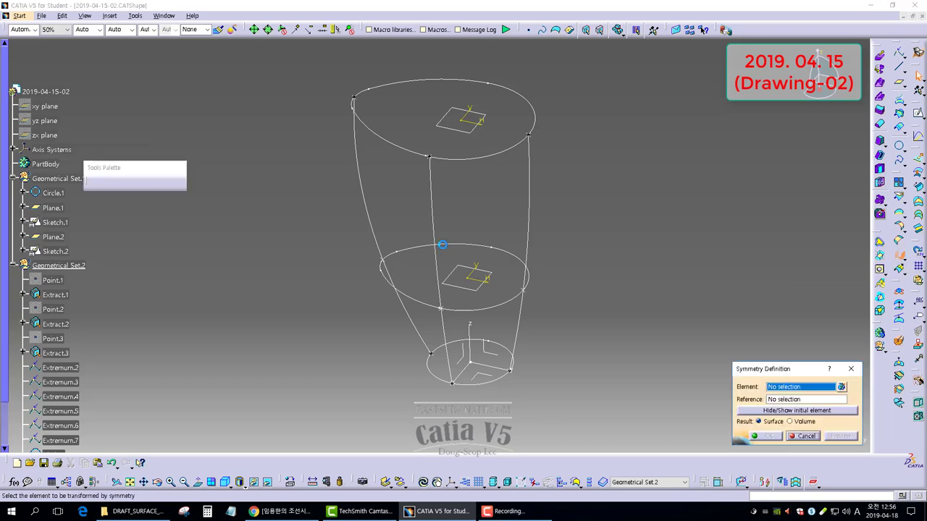
pyautogui.click(494, 361)
pyautogui.click(768, 437)
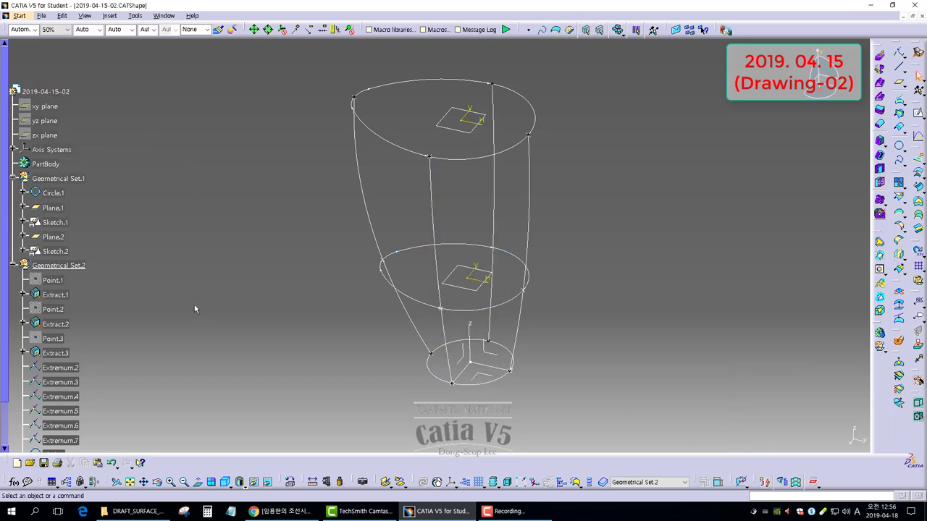
# Step: Move all elements from Point.1 to Symmetry.1 out of Geometrical Set.2 into Geometrical Set.1, at the last position
pyautogui.click(52, 156)
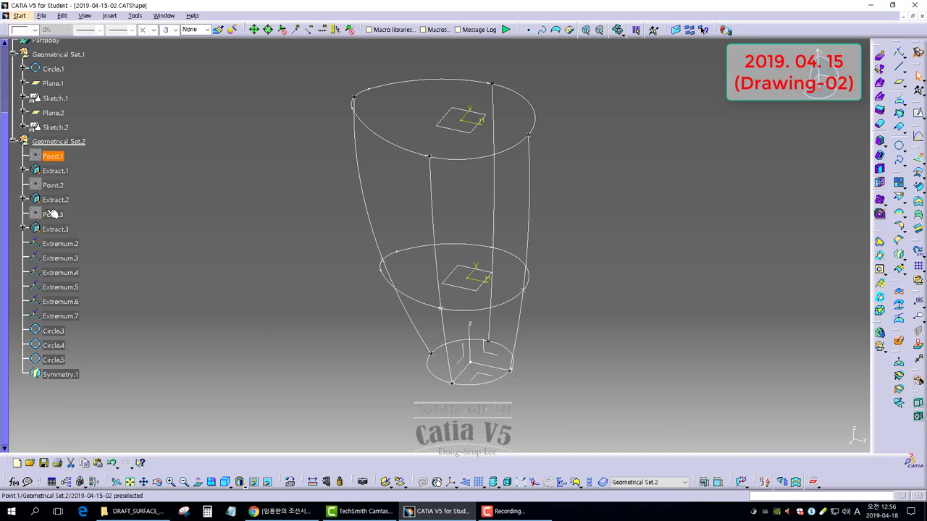
pyautogui.keyDown('shift'); pyautogui.click(62, 378); pyautogui.keyUp('shift')
pyautogui.rightClick(62, 378)
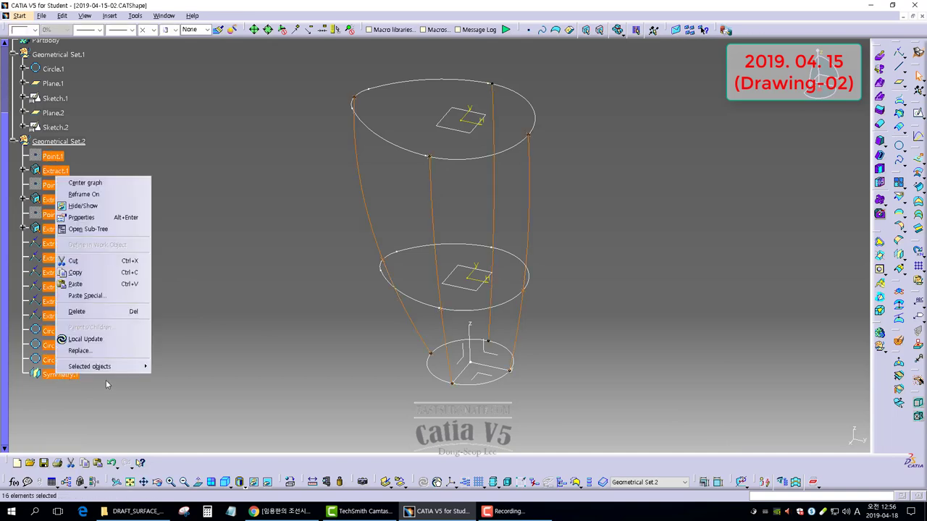
pyautogui.moveTo(107, 368)
pyautogui.click(185, 394)
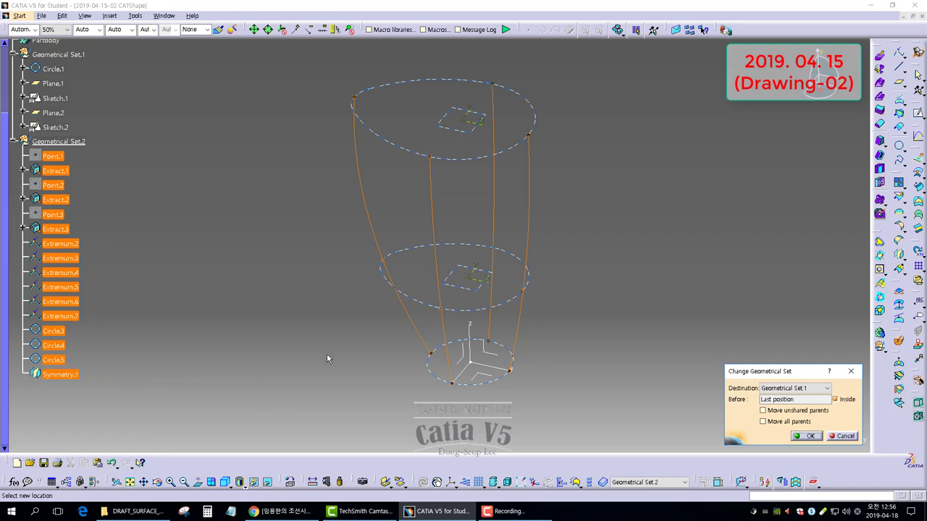
pyautogui.click(806, 436)
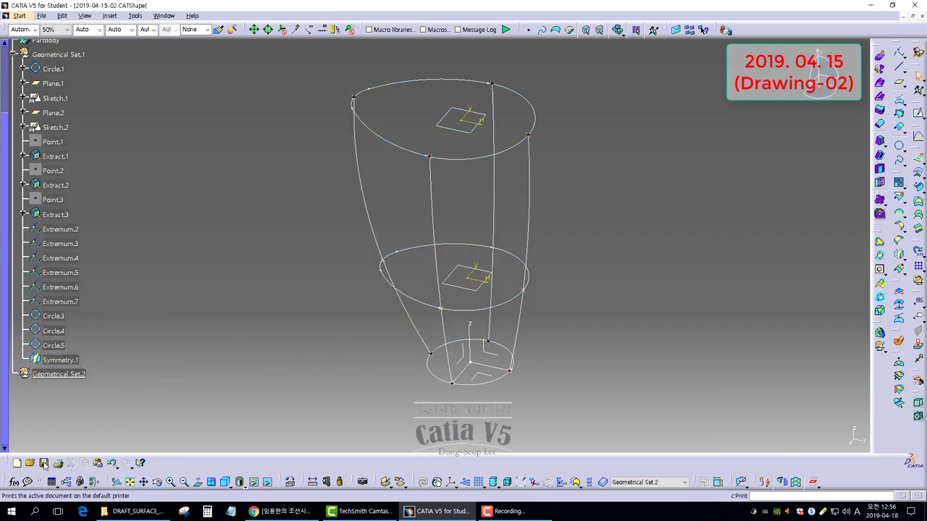
# Step: Start a multi-sections surface with sections Sketch.2, Sketch.1 and Circle.1, using Extract.3, Extract.2 and Extract.1 as their closing points
pyautogui.moveTo(315, 286); pyautogui.dragTo(428, 298, button='middle')
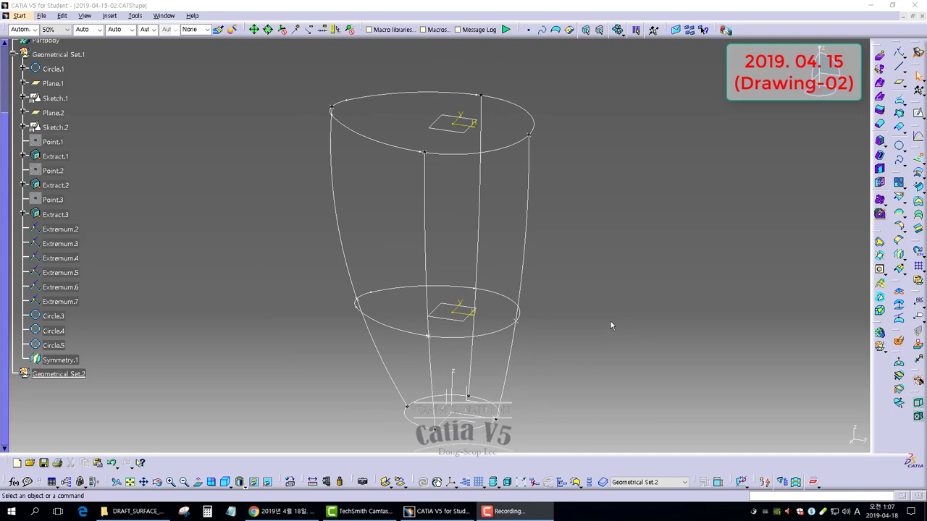
pyautogui.moveTo(560, 283); pyautogui.dragTo(680, 270, button='middle')
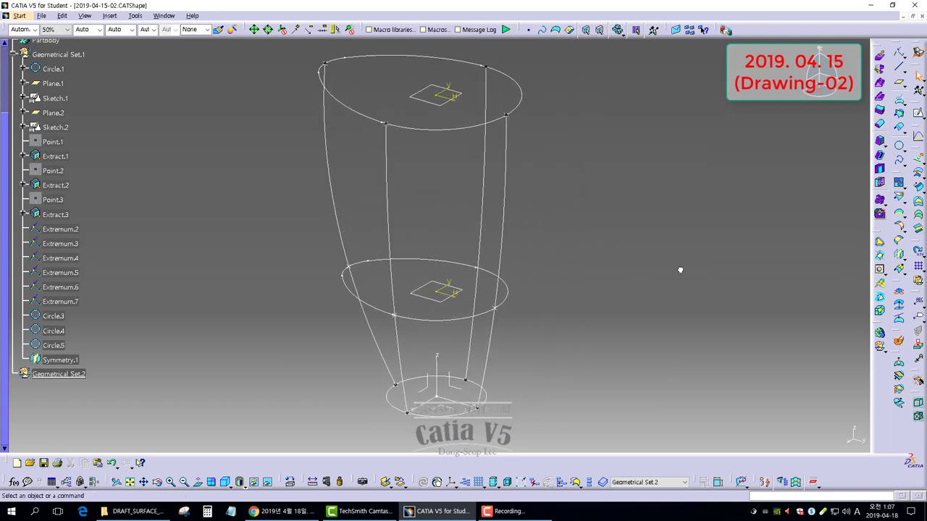
pyautogui.click(918, 215)
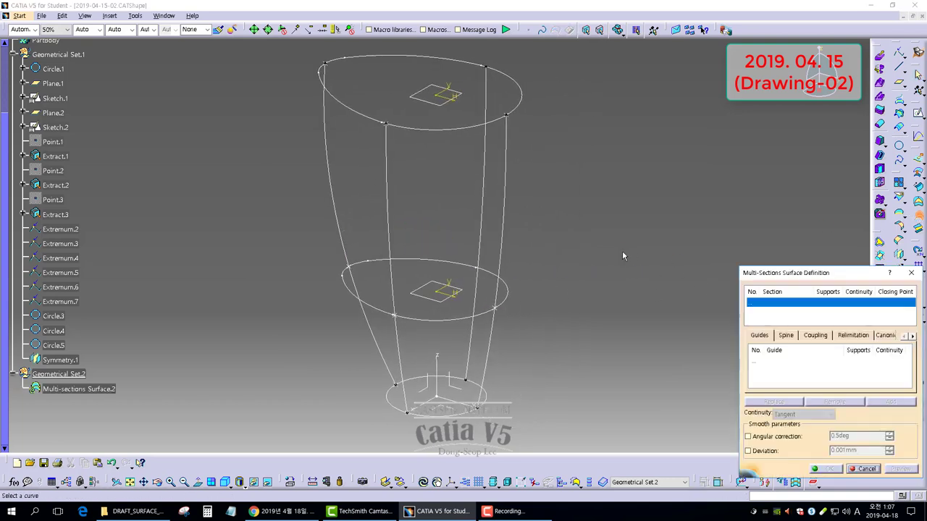
pyautogui.click(479, 129)
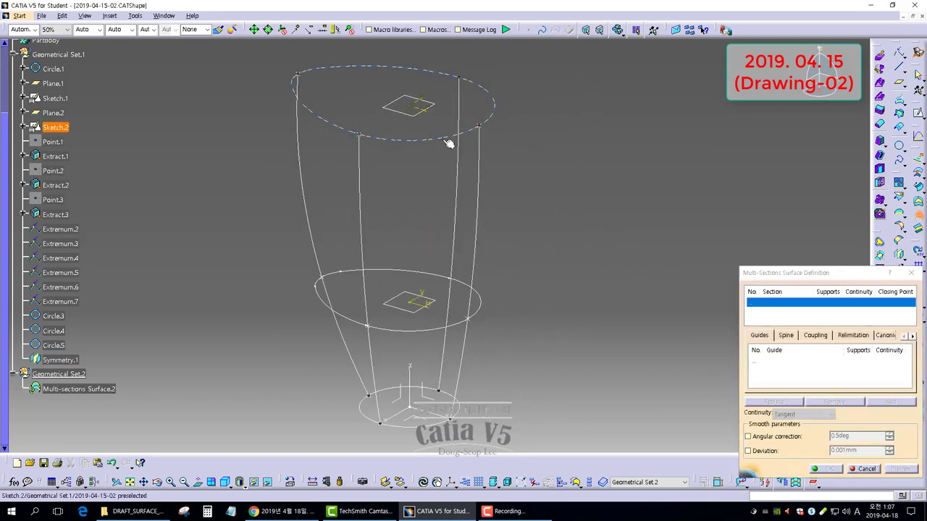
pyautogui.click(482, 128)
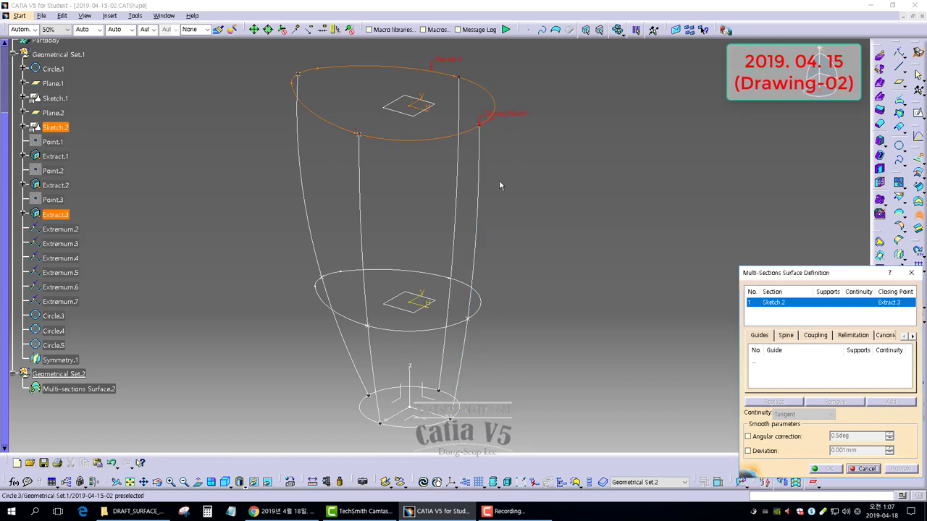
pyautogui.click(452, 326)
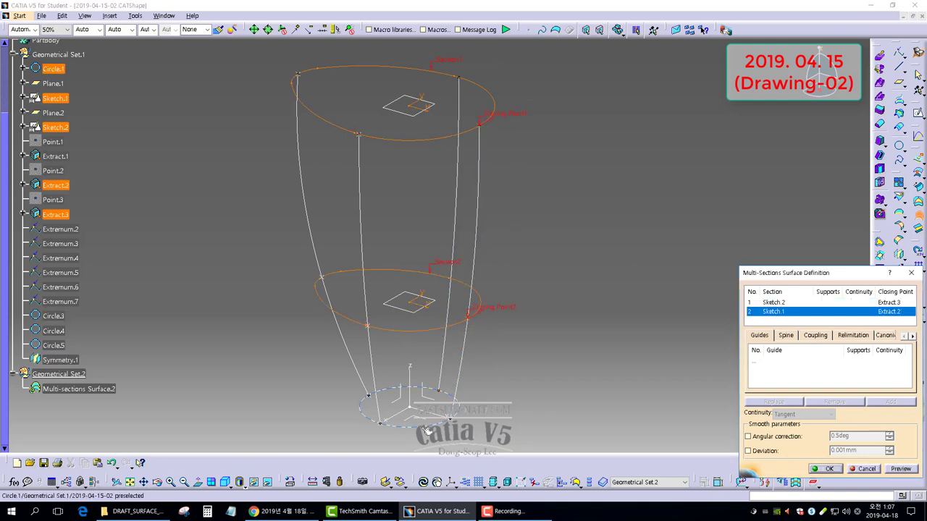
pyautogui.click(453, 419)
pyautogui.moveTo(543, 305); pyautogui.dragTo(427, 189, button='middle')
pyautogui.click(530, 415)
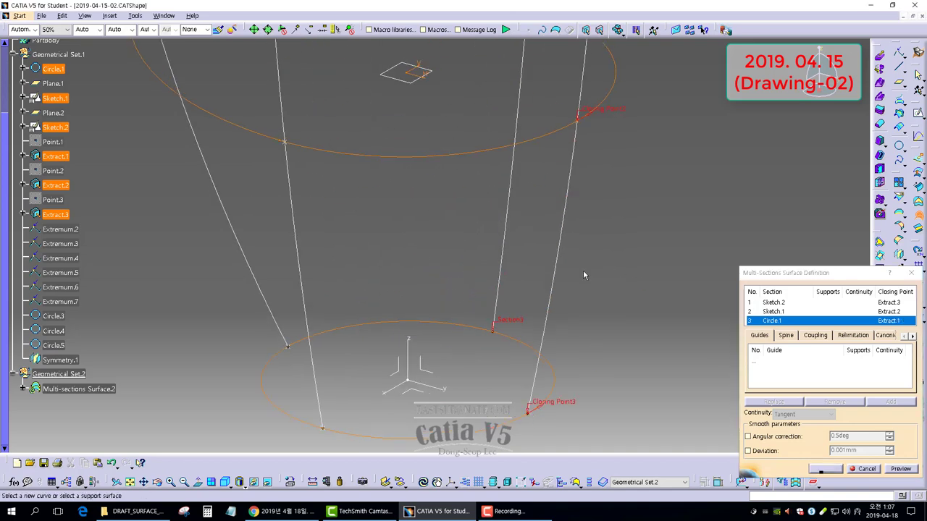
# Step: Add Circle.3, Symmetry.1, Circle.4 and Circle.5 as guides of the multi-sections surface
pyautogui.moveTo(583, 271); pyautogui.dragTo(600, 397, button='middle')
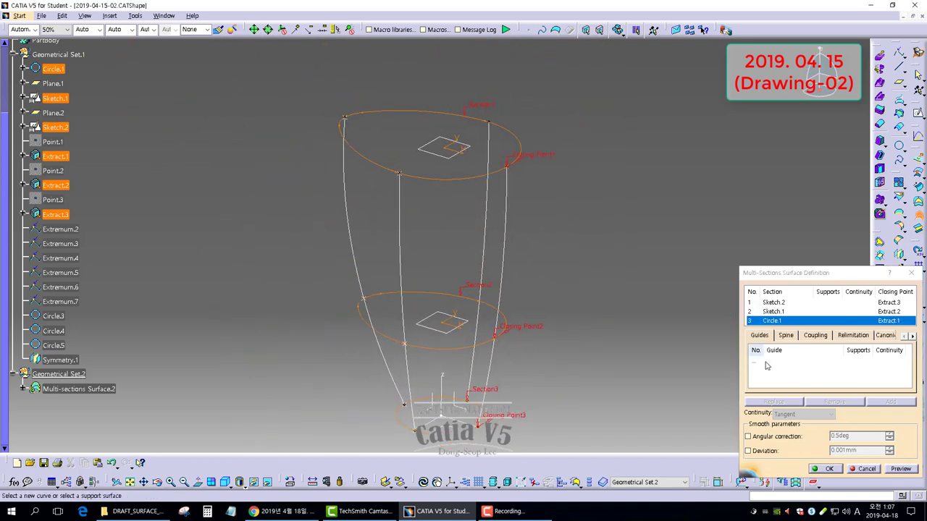
pyautogui.click(758, 362)
pyautogui.click(506, 199)
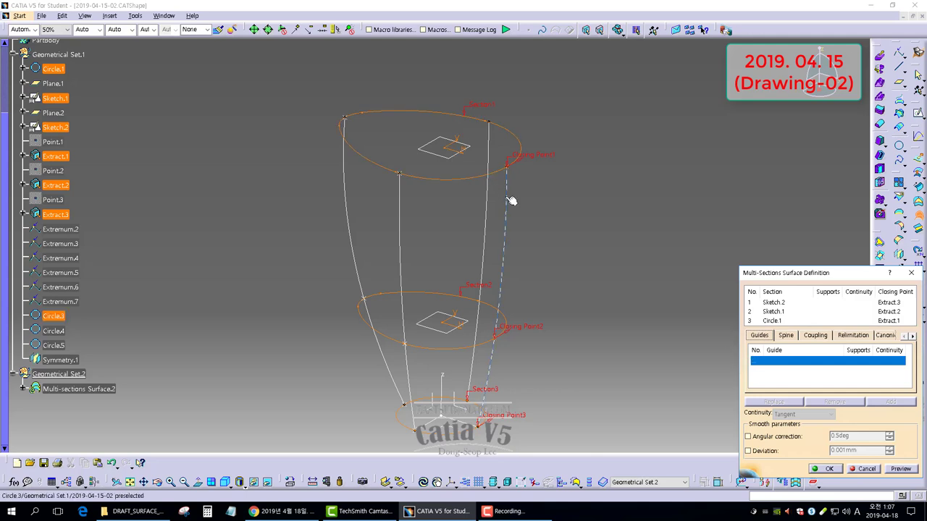
pyautogui.click(493, 191)
pyautogui.click(352, 182)
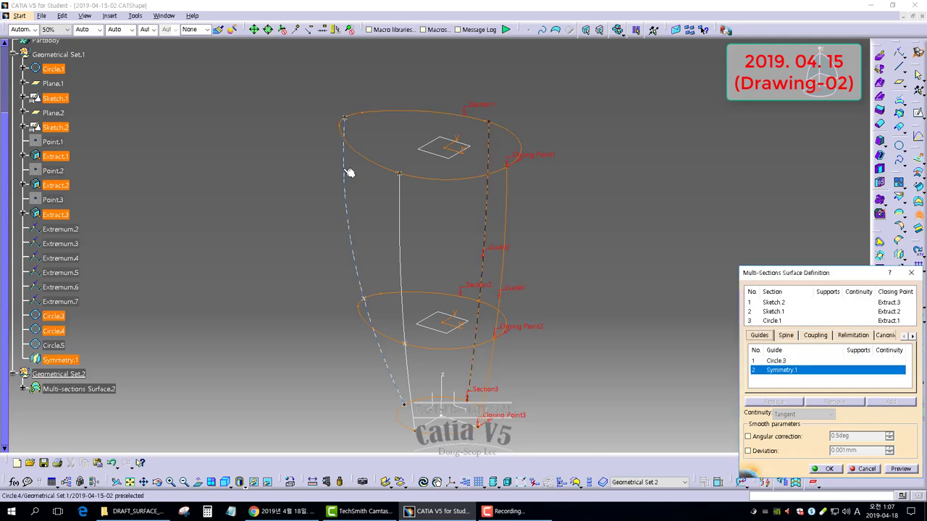
pyautogui.click(399, 202)
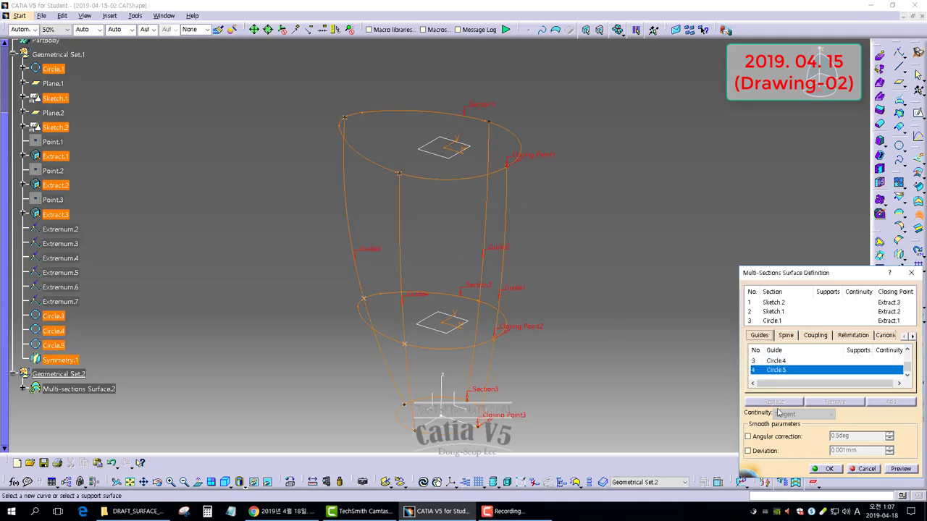
# Step: Set the Z Axis as the multi-sections surface's spine and its section coupling to Tangency, and preview the surface
pyautogui.click(787, 335)
pyautogui.rightClick(795, 362)
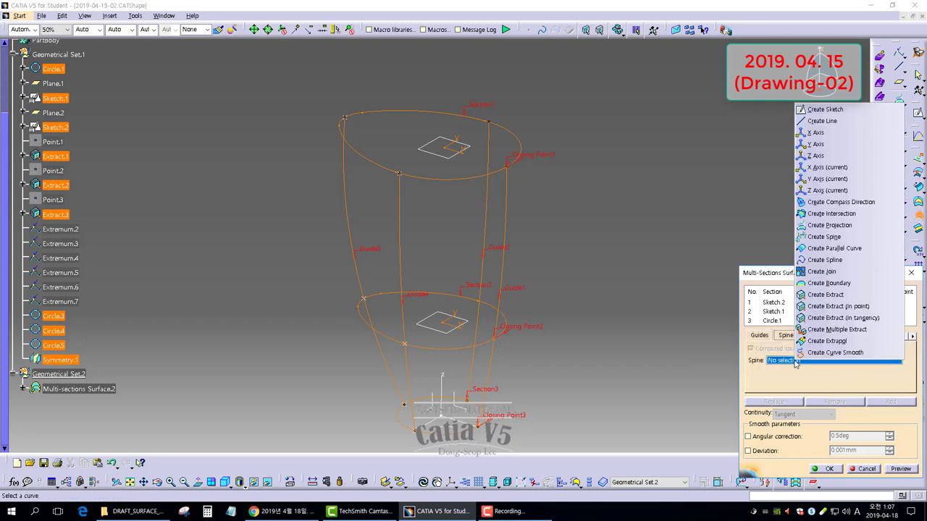
pyautogui.click(808, 156)
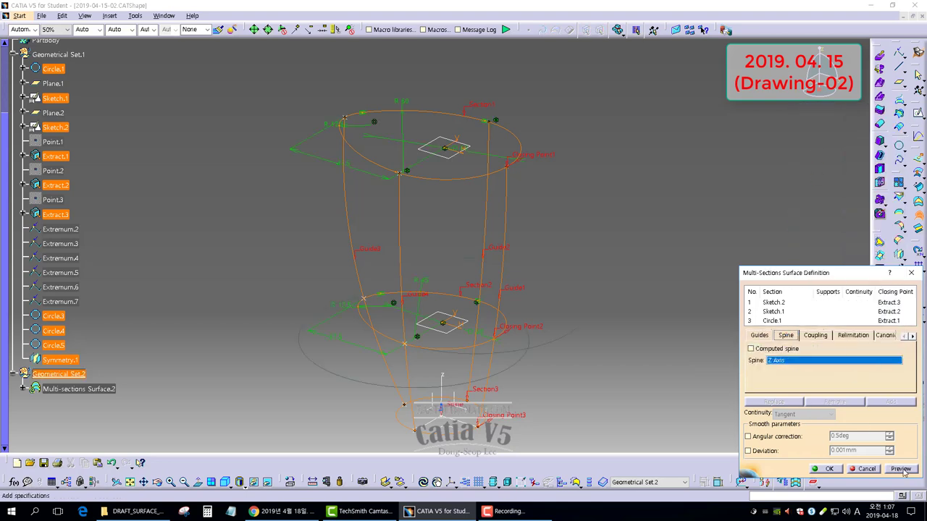
pyautogui.click(901, 469)
pyautogui.click(815, 335)
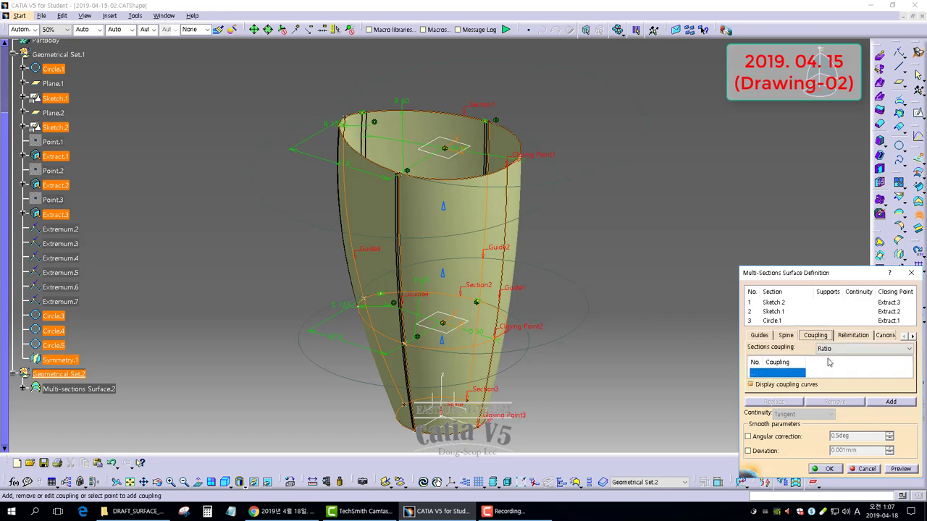
pyautogui.click(863, 349)
pyautogui.click(833, 358)
pyautogui.click(902, 472)
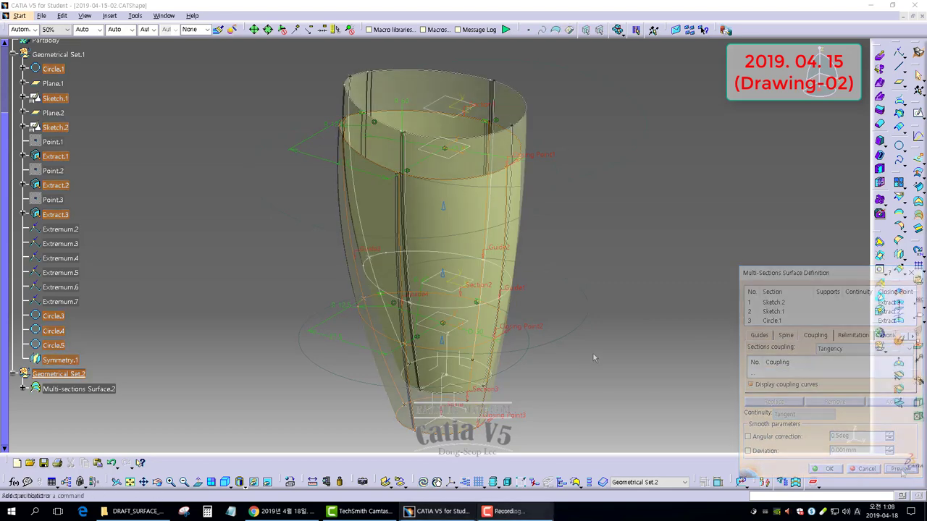
# Step: Close the open bottom of the body with a Fill surface bounded by the base circle Circle.1
pyautogui.middleClick(486, 353)
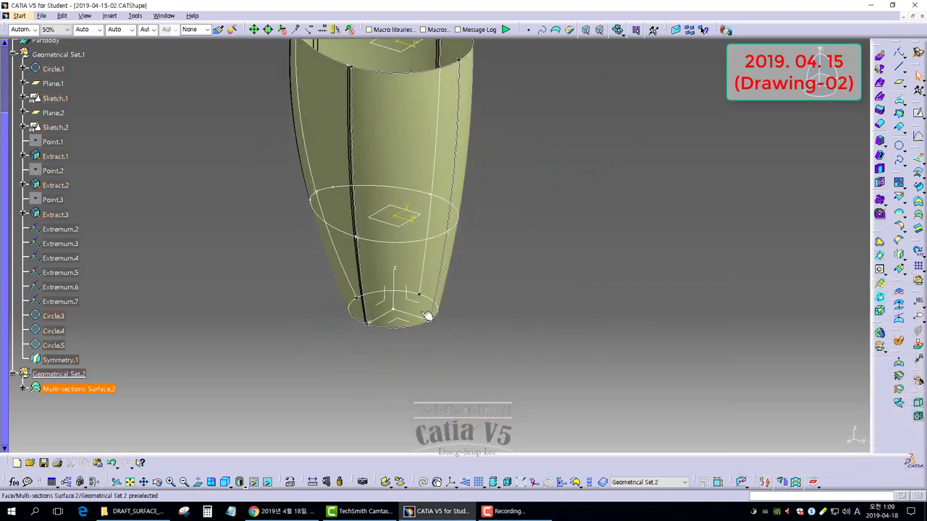
pyautogui.middleClick(426, 315)
pyautogui.moveTo(428, 369); pyautogui.dragTo(552, 212, button='middle')
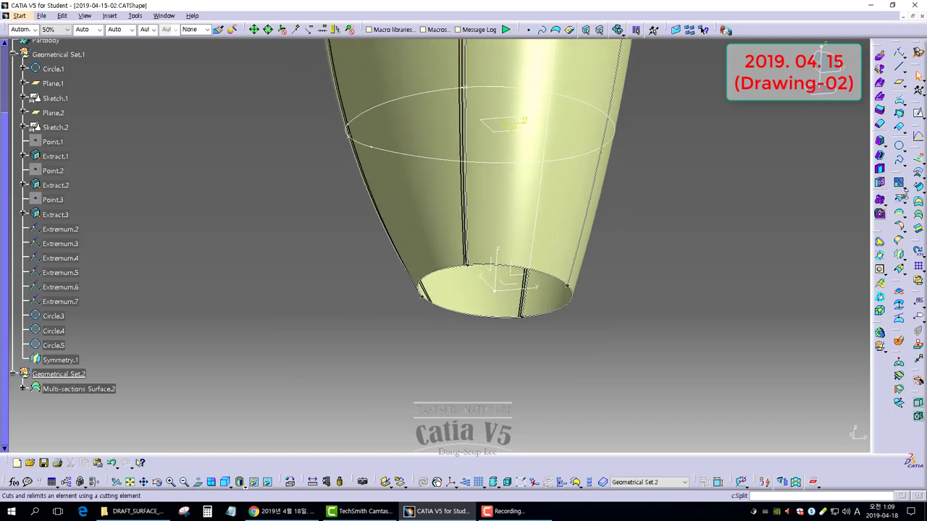
pyautogui.click(918, 203)
pyautogui.click(526, 271)
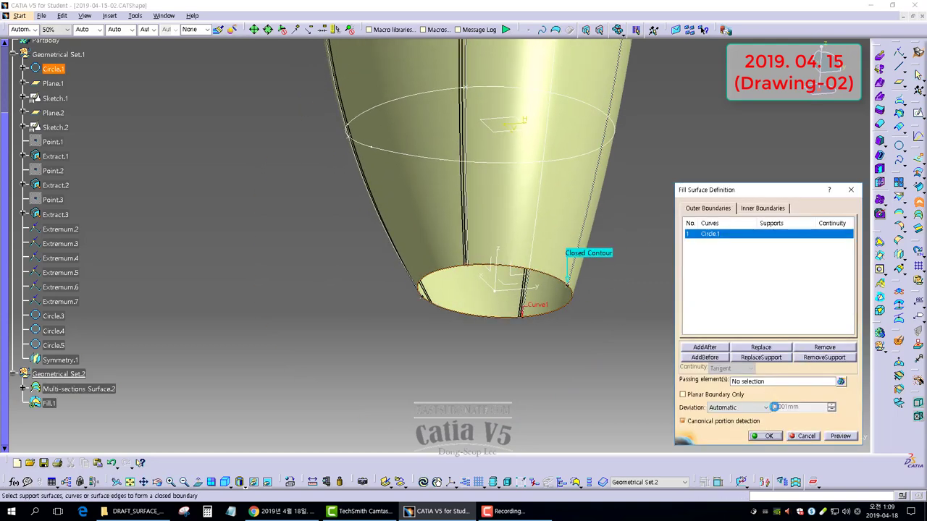
pyautogui.click(768, 436)
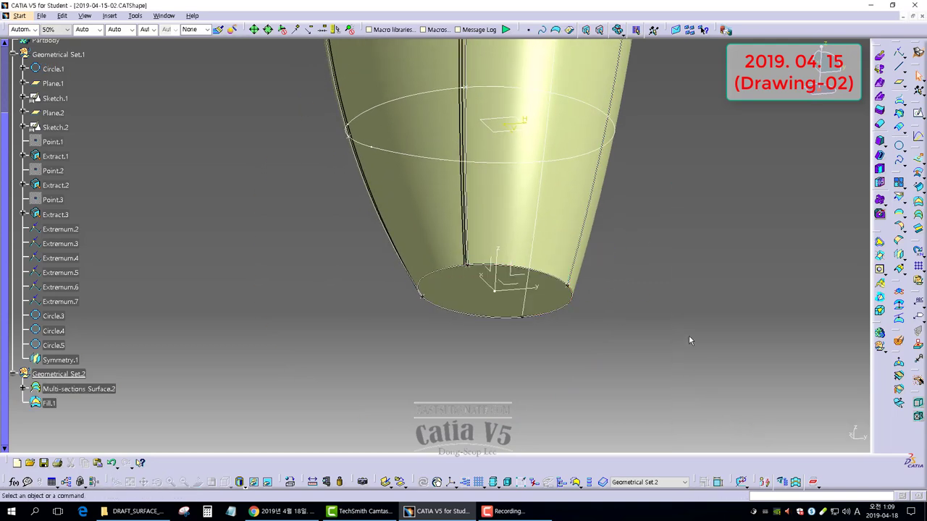
# Step: Fillet the bottom edge between Multi-sections Surface.2 and Fill.1 with a BiTangent fillet of 5 mm radius, trimming both supports
pyautogui.moveTo(507, 227); pyautogui.dragTo(486, 239, button='middle')
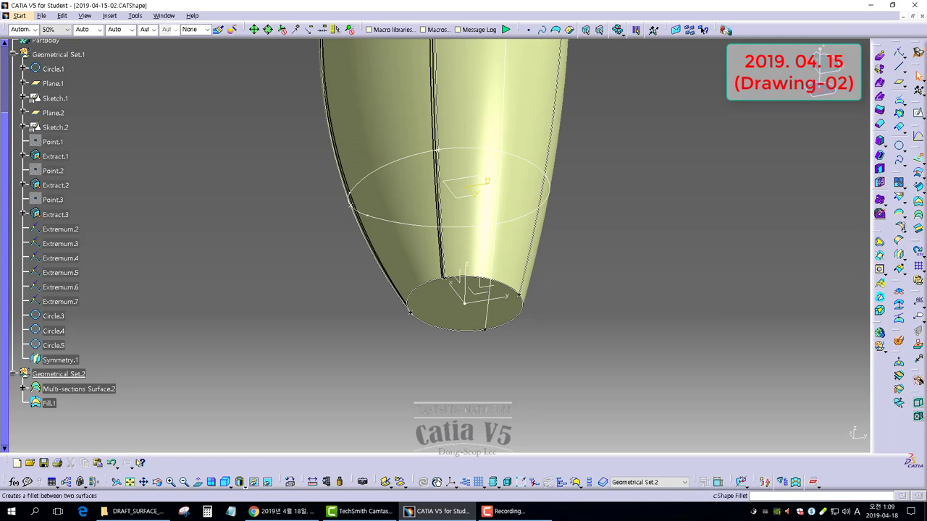
pyautogui.click(918, 362)
pyautogui.click(493, 228)
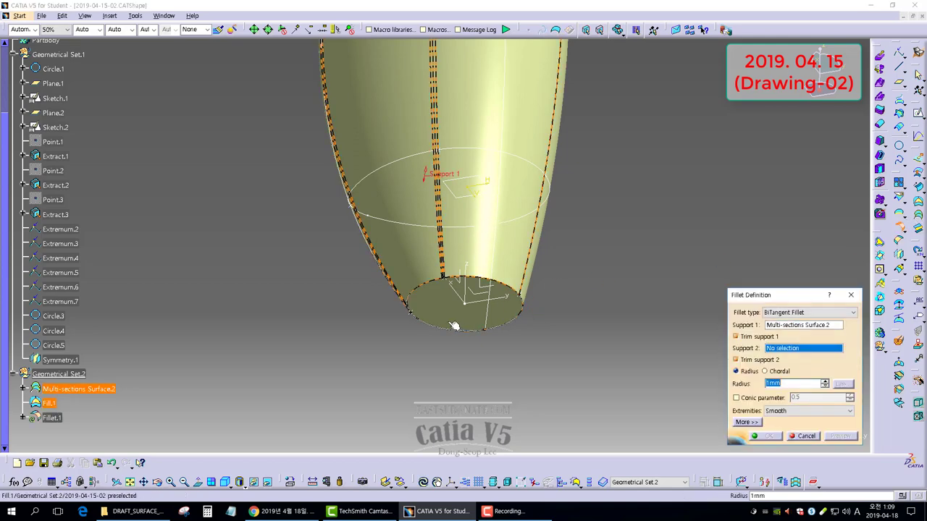
pyautogui.moveTo(558, 226); pyautogui.dragTo(488, 304, button='middle')
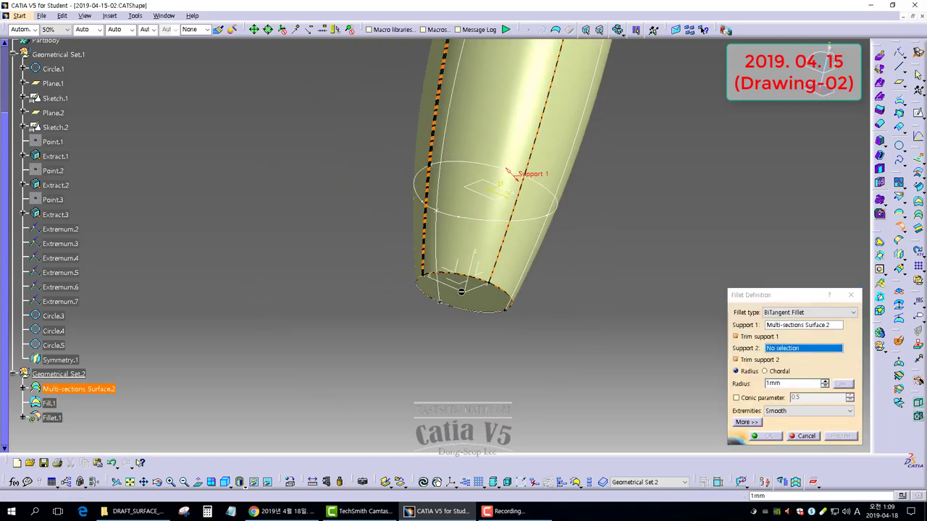
pyautogui.click(487, 304)
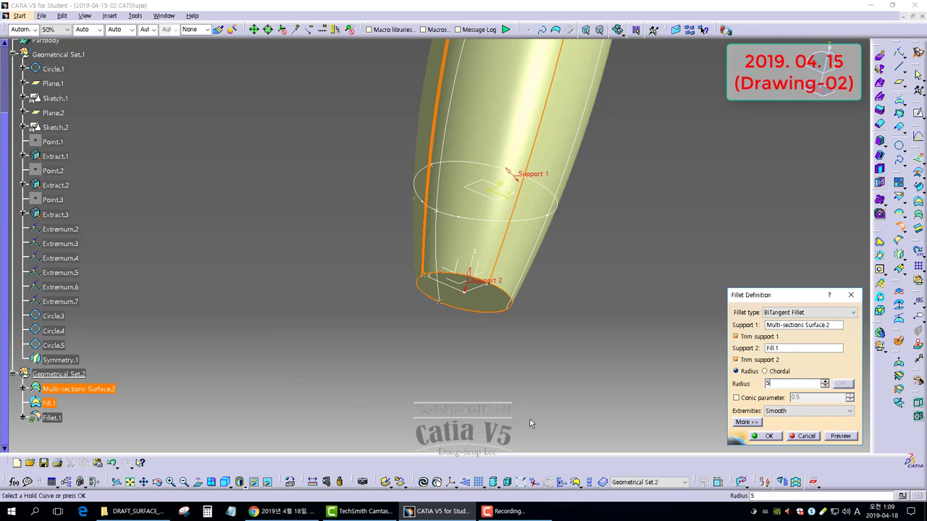
pyautogui.click(760, 437)
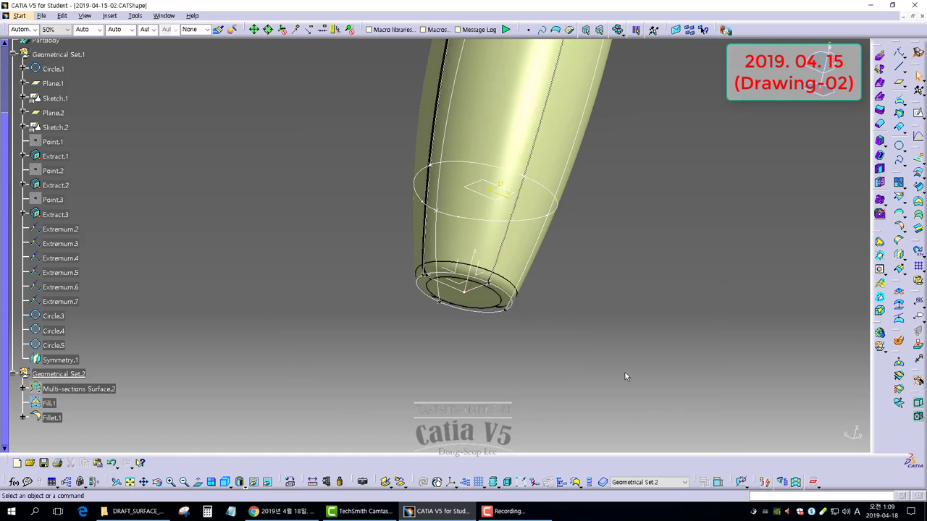
# Step: Hide all sketches and all curves in the part
pyautogui.moveTo(381, 161); pyautogui.dragTo(402, 226, button='middle')
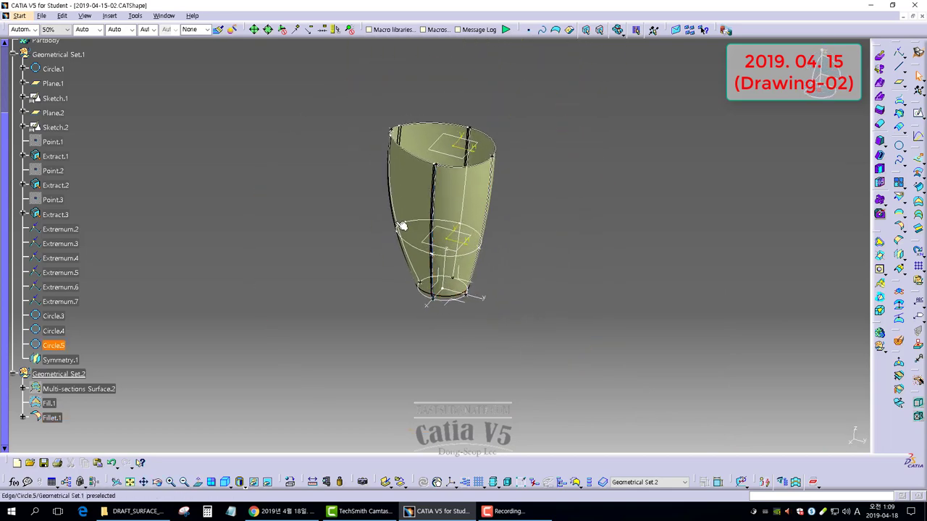
pyautogui.click(134, 16)
pyautogui.moveTo(181, 94)
pyautogui.click(273, 117)
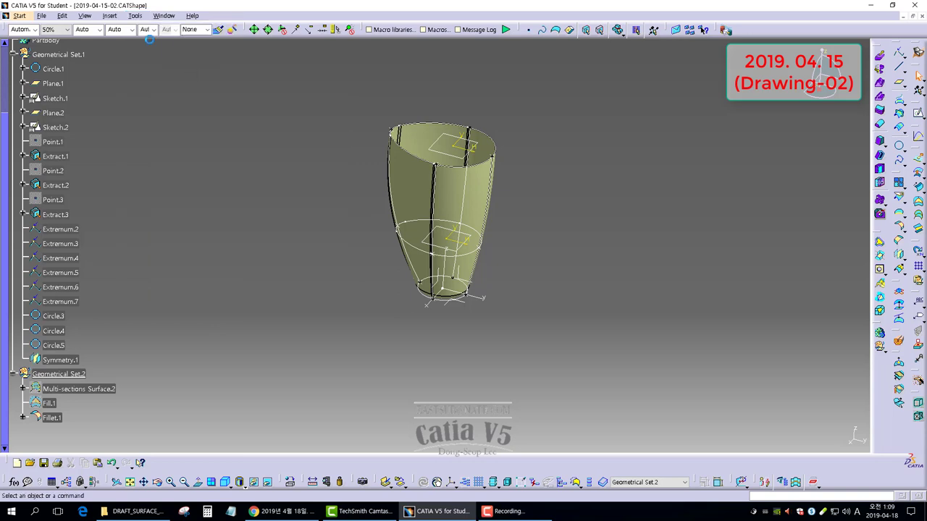
pyautogui.click(134, 15)
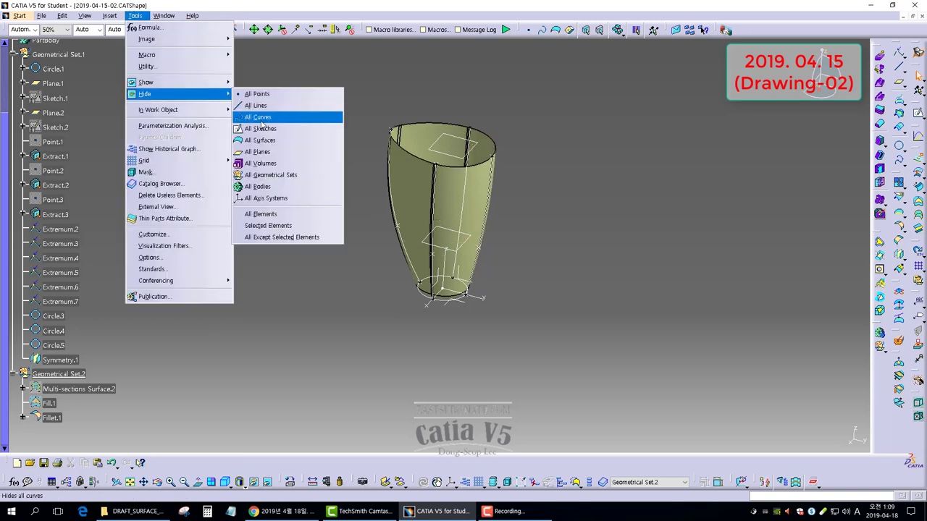
pyautogui.click(257, 105)
pyautogui.click(135, 15)
pyautogui.click(153, 25)
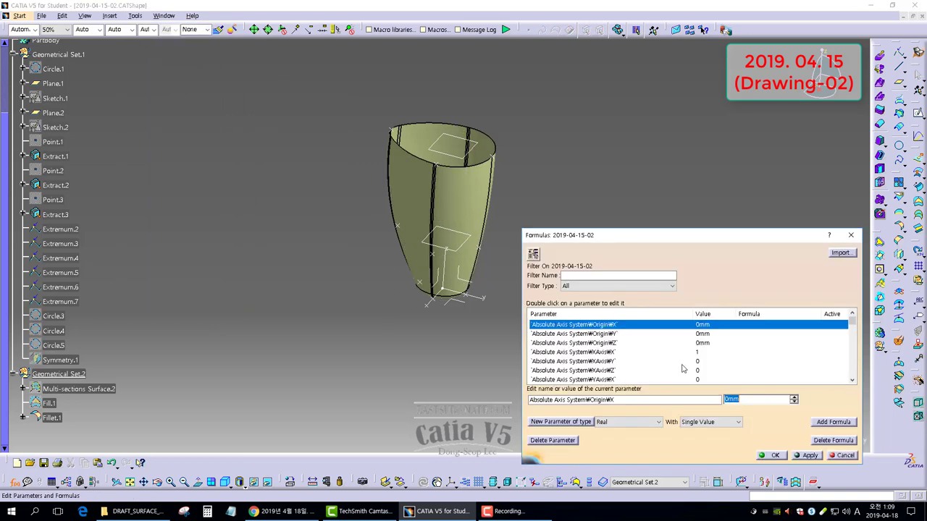
pyautogui.click(844, 456)
# Step: Hide all points in the part
pyautogui.click(135, 15)
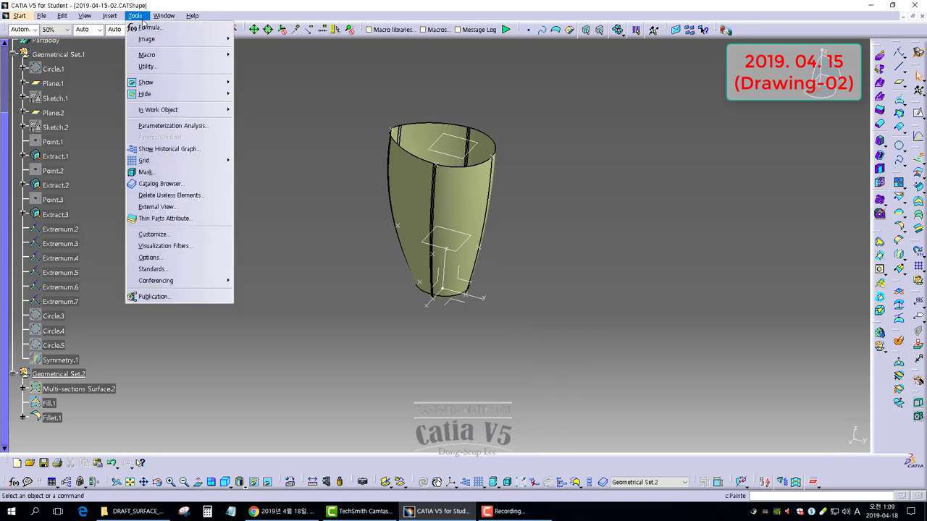
pyautogui.moveTo(156, 96)
pyautogui.click(257, 92)
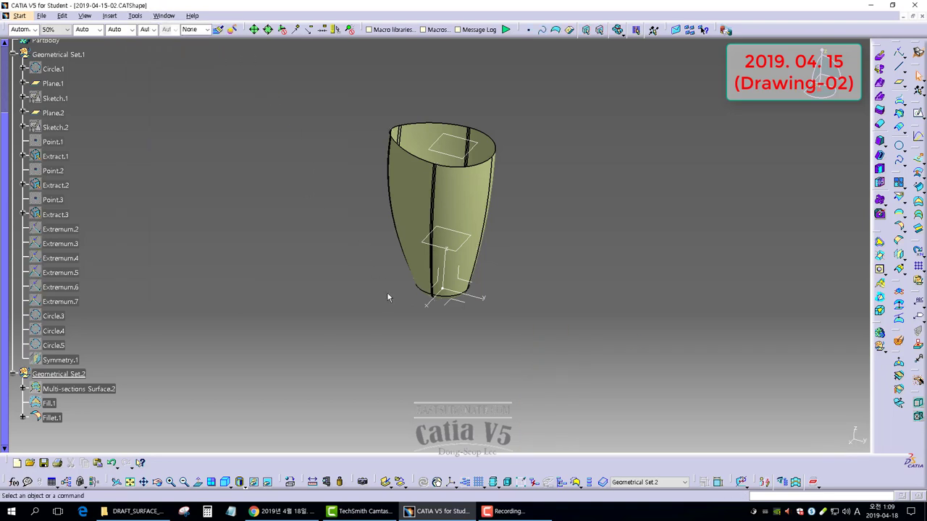
# Step: Define Geometrical Set.1 as the in-work object and start a new sketch on the YZ plane
pyautogui.moveTo(461, 313); pyautogui.dragTo(442, 283, button='middle')
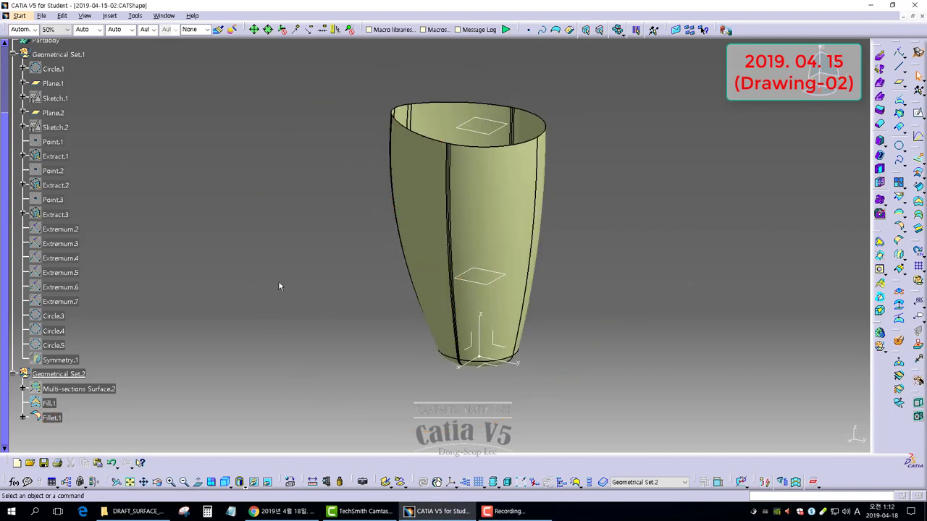
pyautogui.rightClick(65, 55)
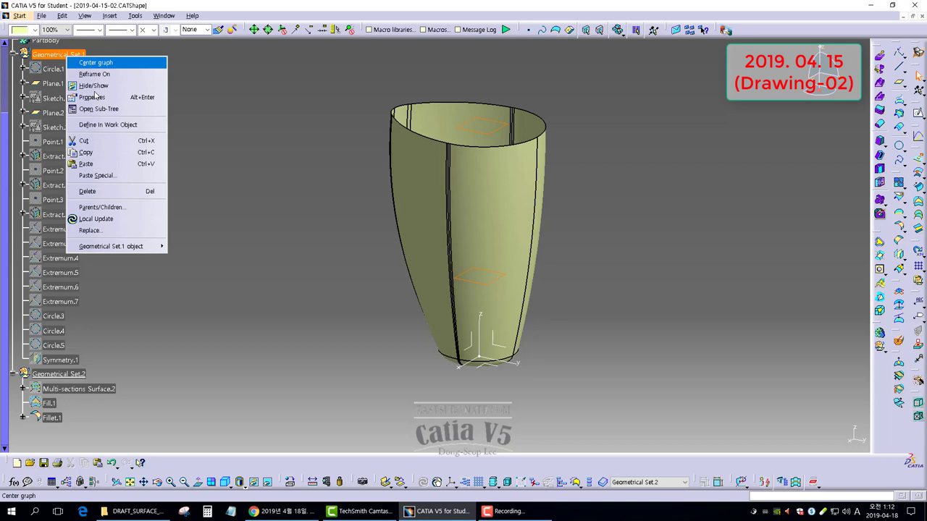
pyautogui.click(107, 124)
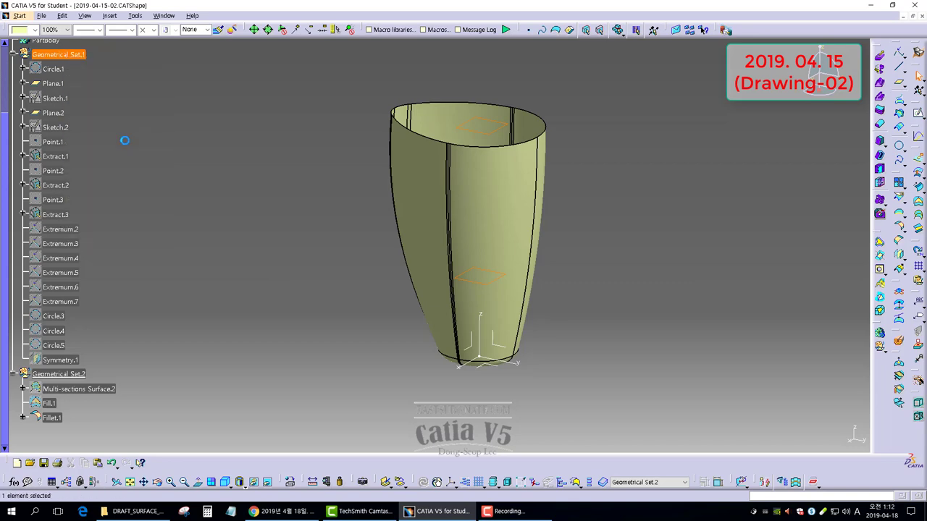
pyautogui.click(505, 351)
pyautogui.click(918, 113)
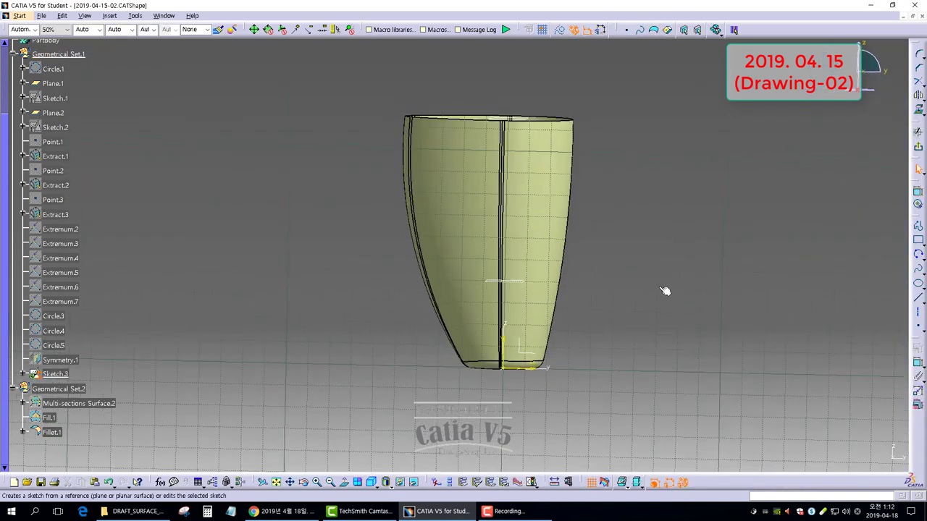